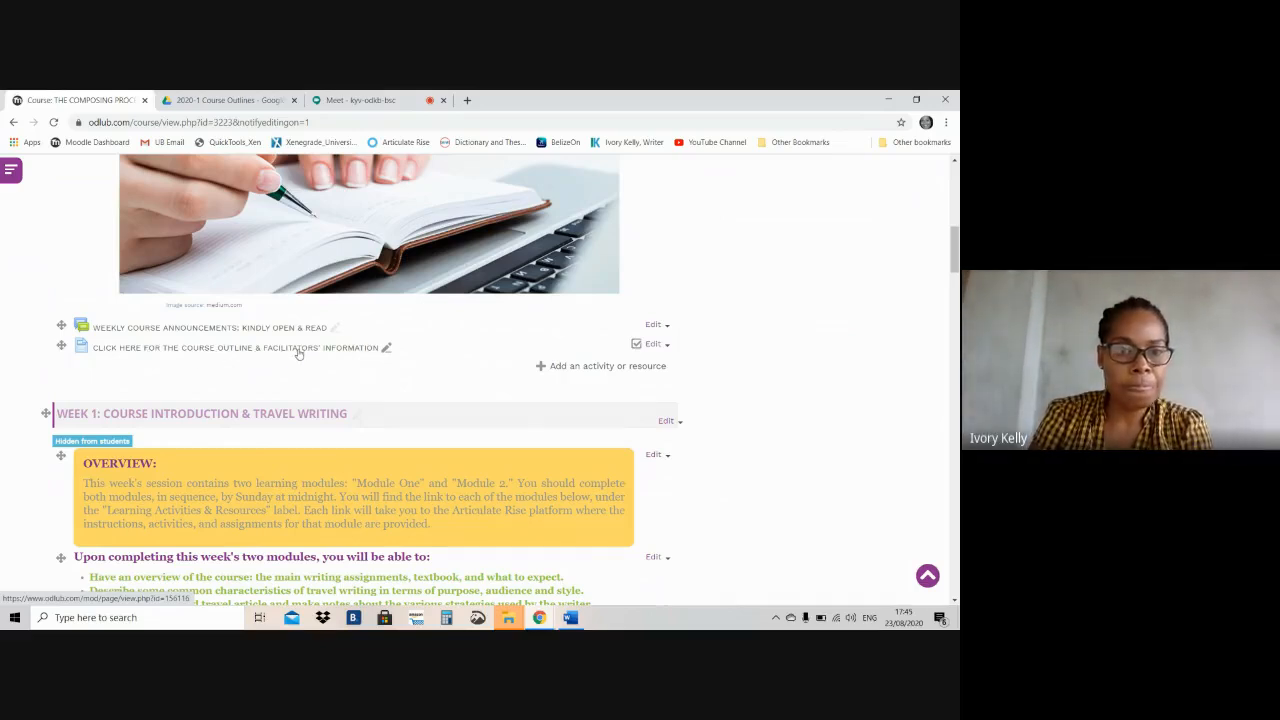
Open the settings of the course outline and facilitators' information page and go to its page content
click(667, 348)
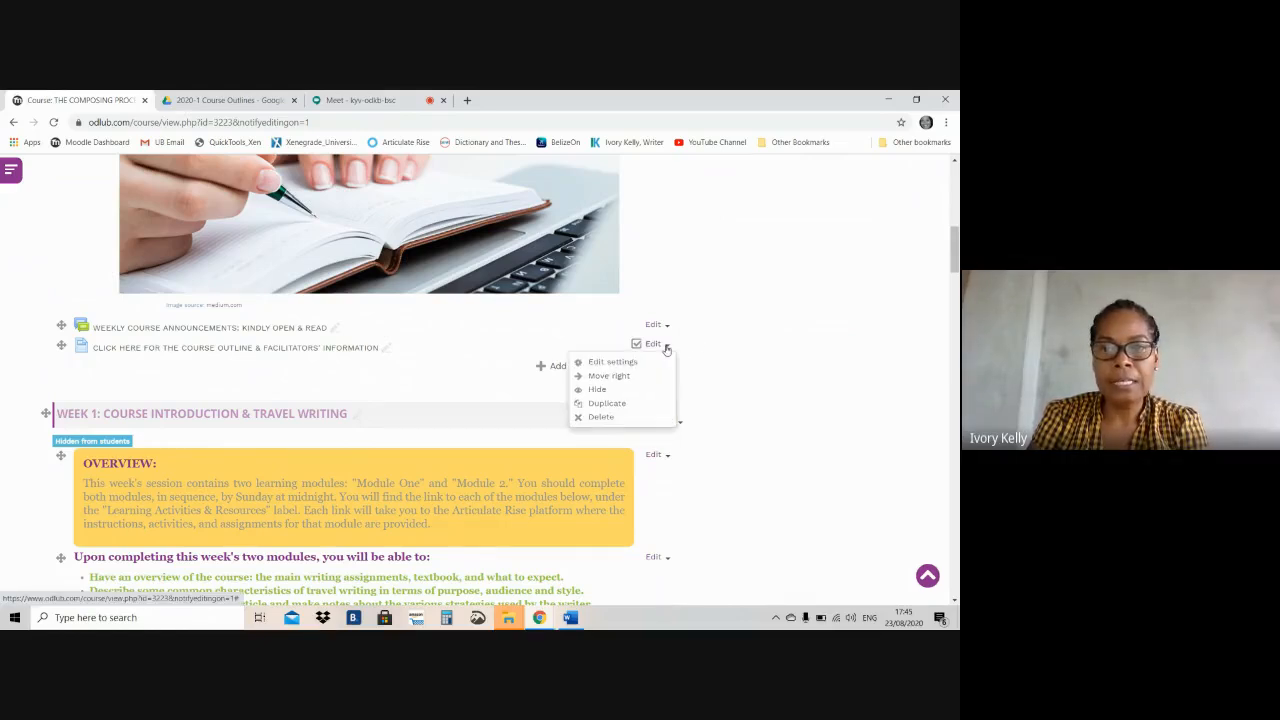
click(601, 364)
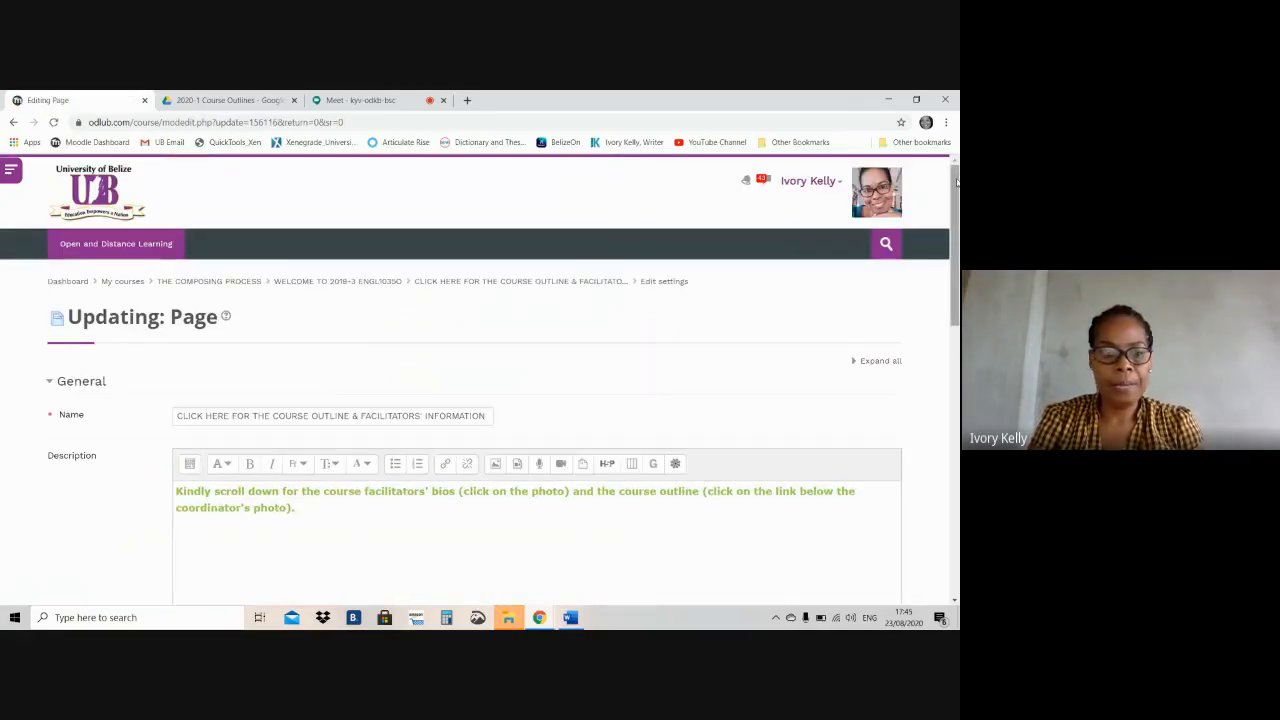
drag(957, 181, 957, 218)
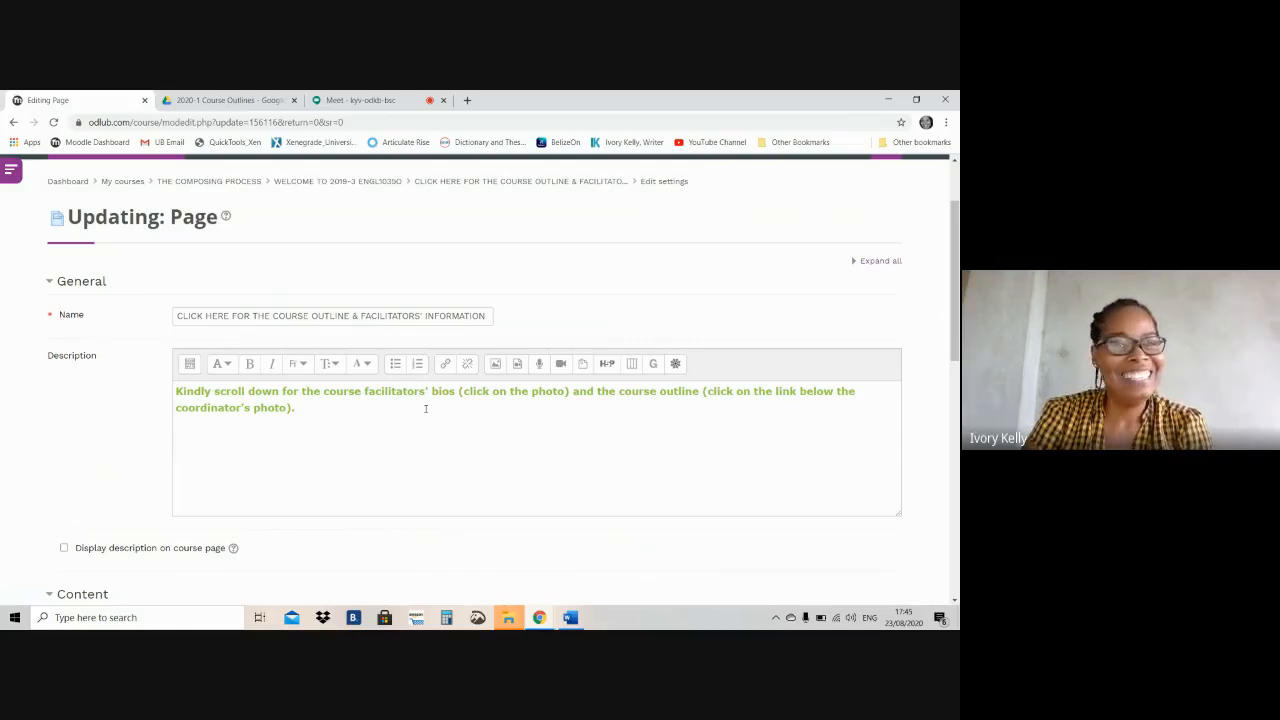
click(560, 413)
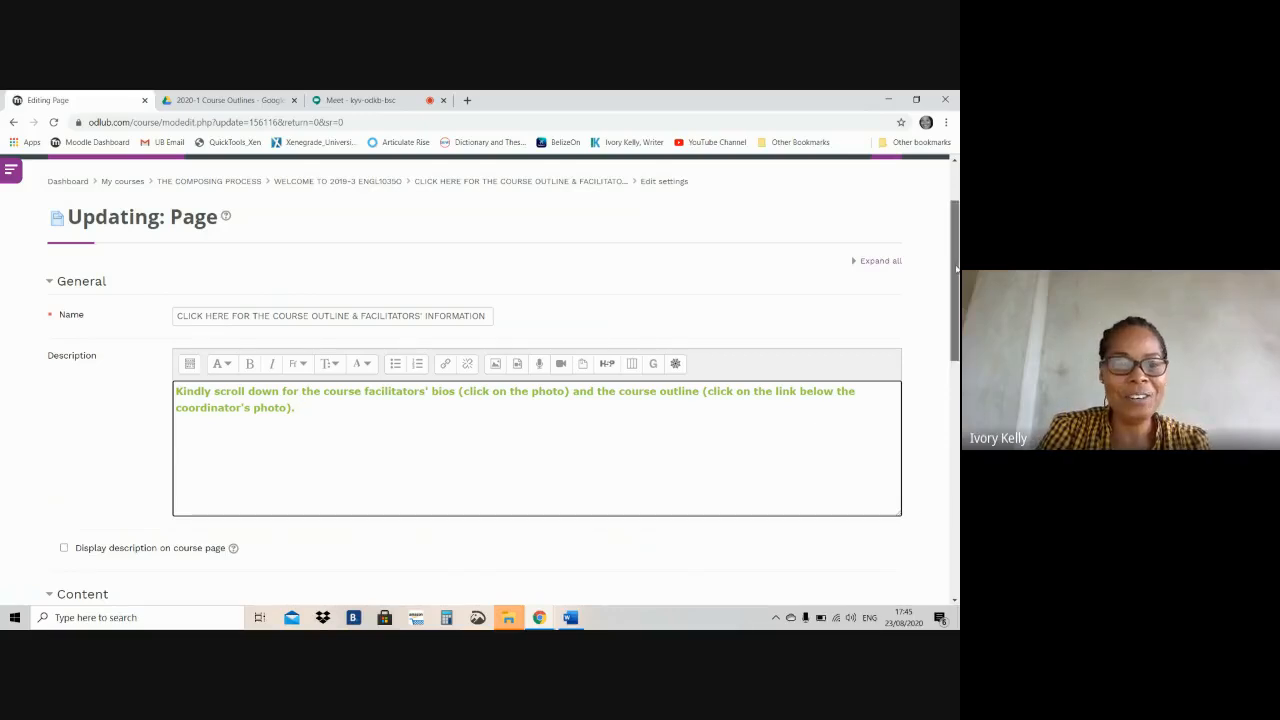
scroll(957, 285, down, 1)
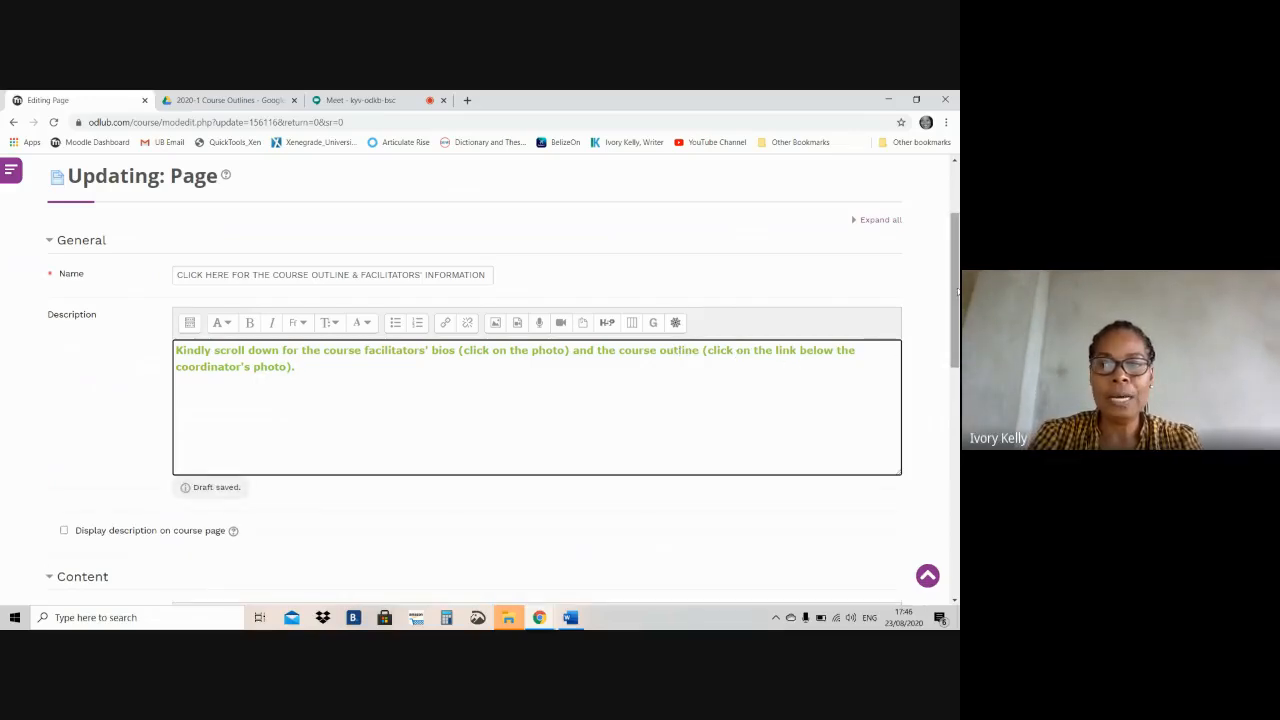
drag(957, 291, 903, 419)
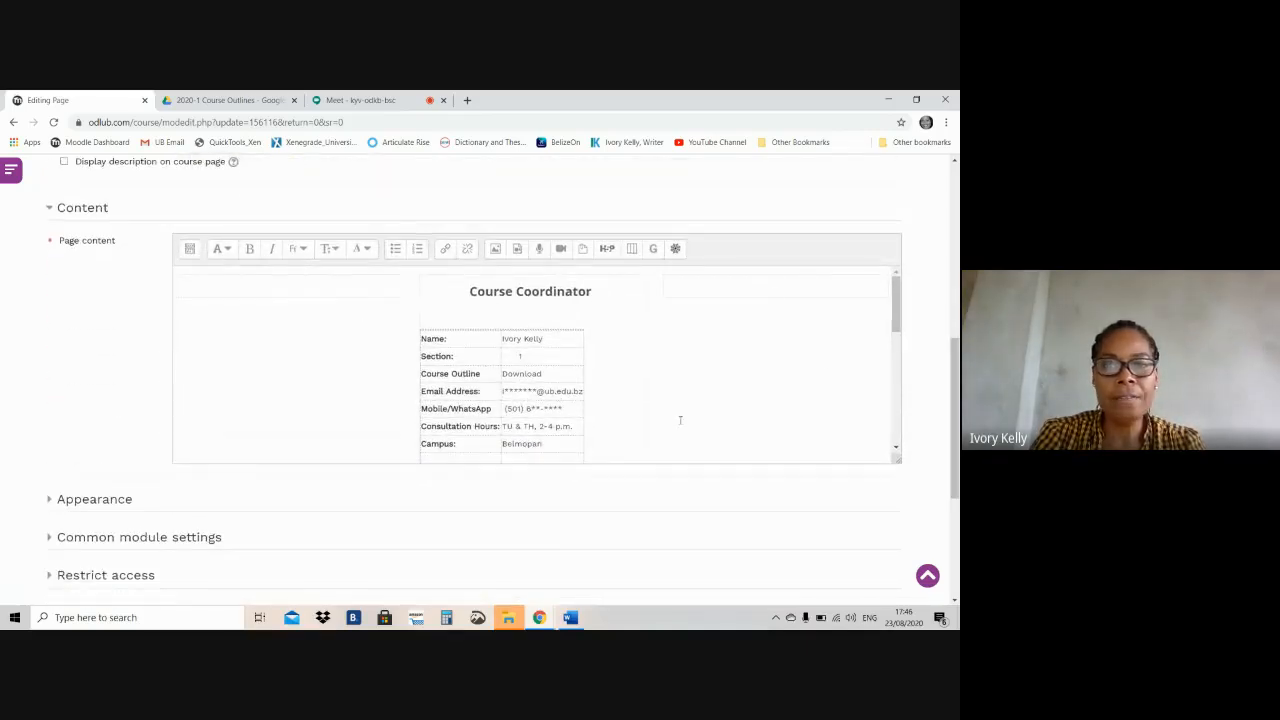
Examine the coordinator and facilitator details and the facilitator's photo in the page content
click(898, 297)
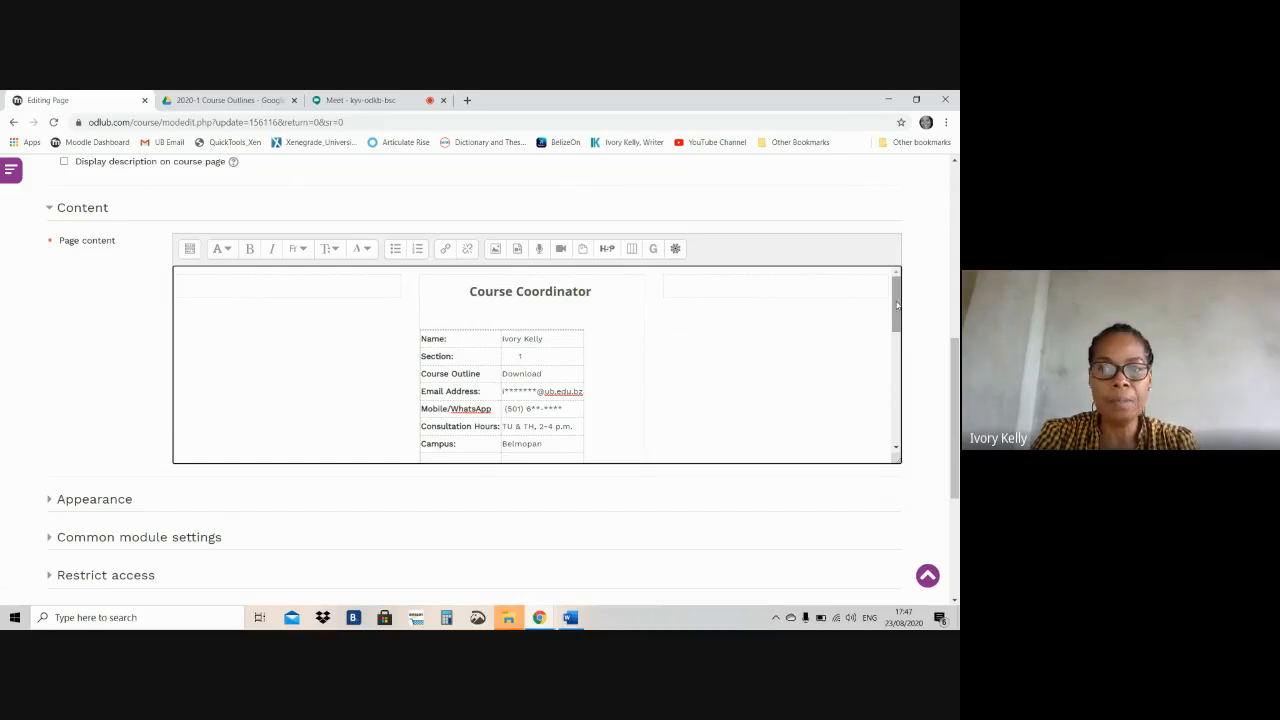
drag(897, 309, 898, 405)
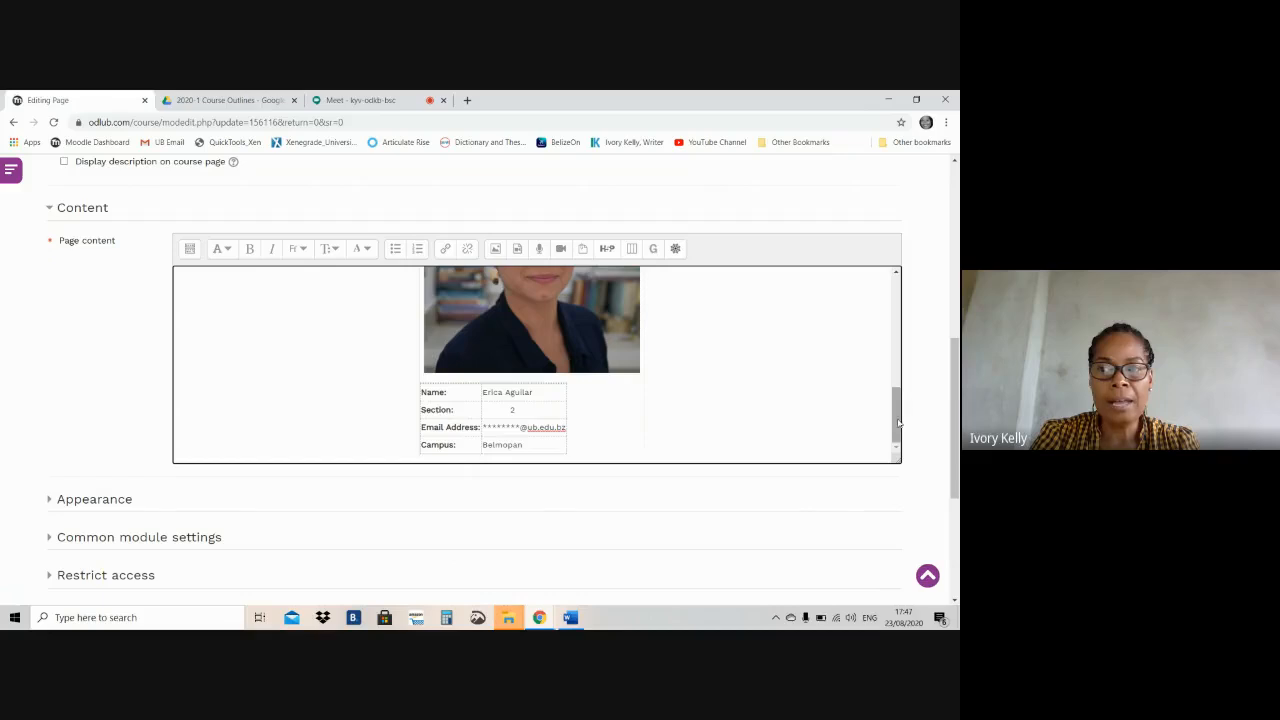
drag(898, 422, 898, 403)
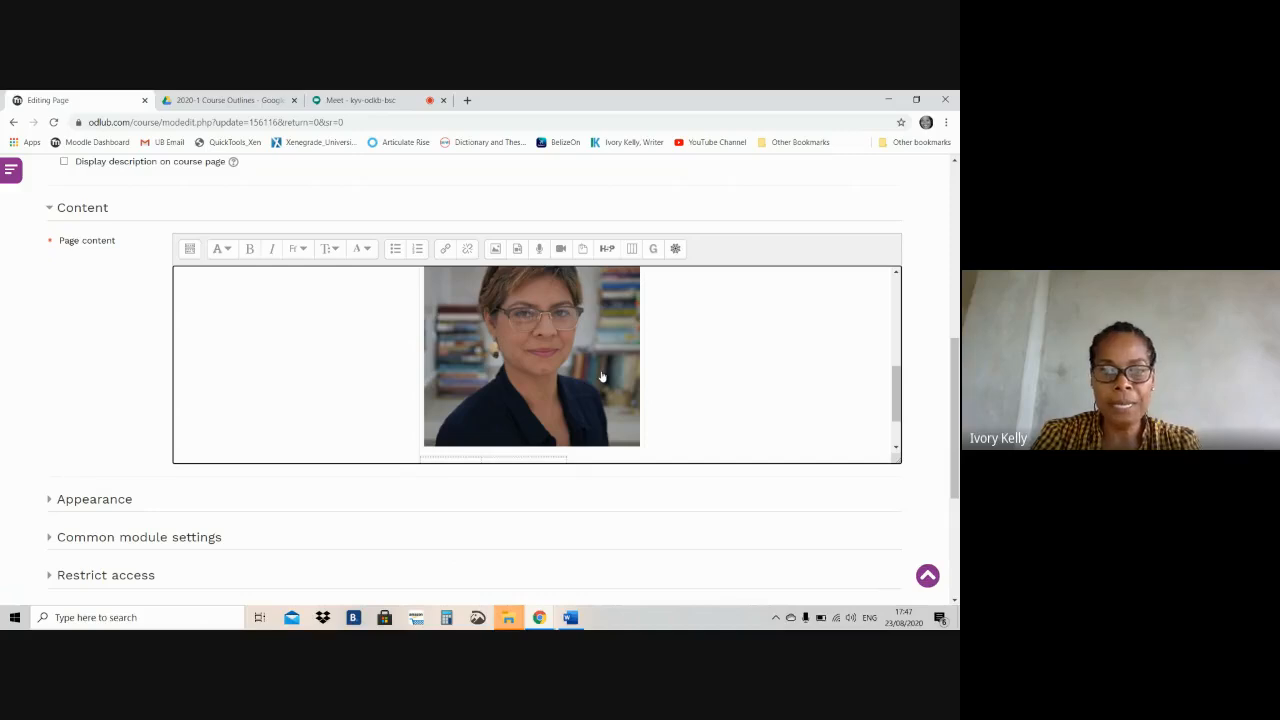
click(520, 342)
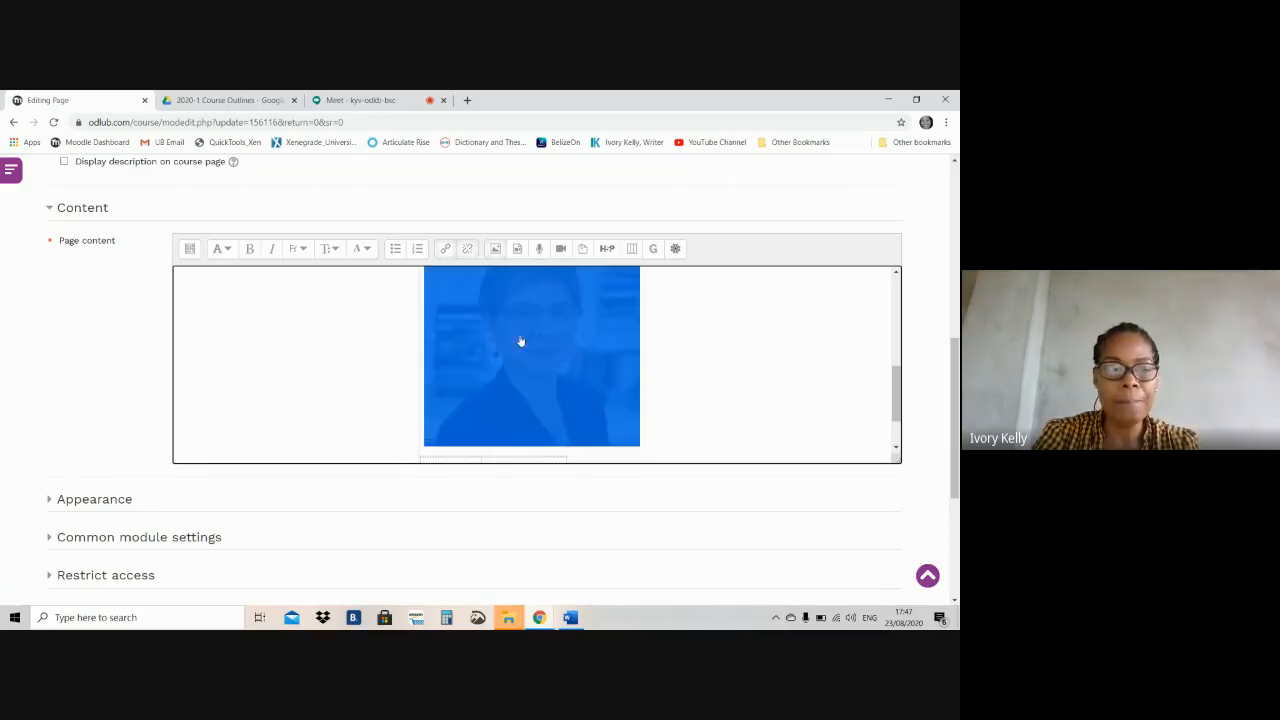
click(746, 337)
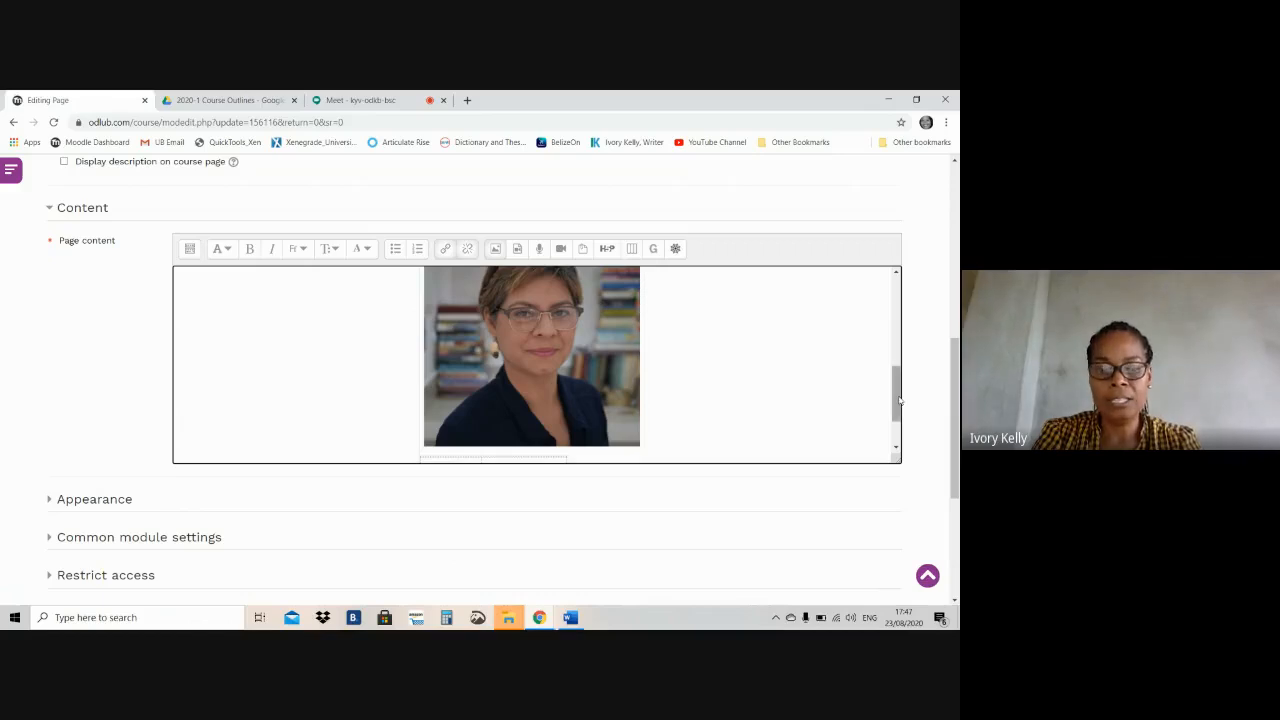
drag(897, 401, 897, 308)
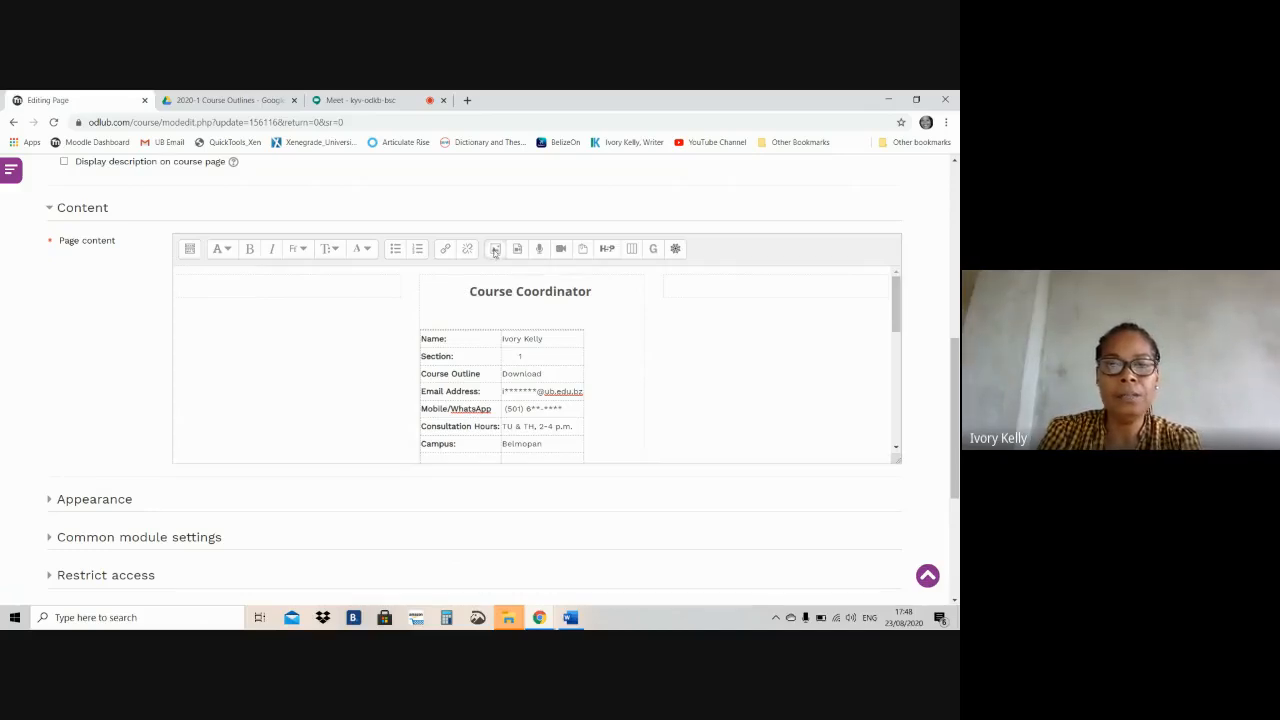
Start inserting an image in the page content, choosing the file "Portrait, glasses 2" from the Desktop for upload
click(494, 251)
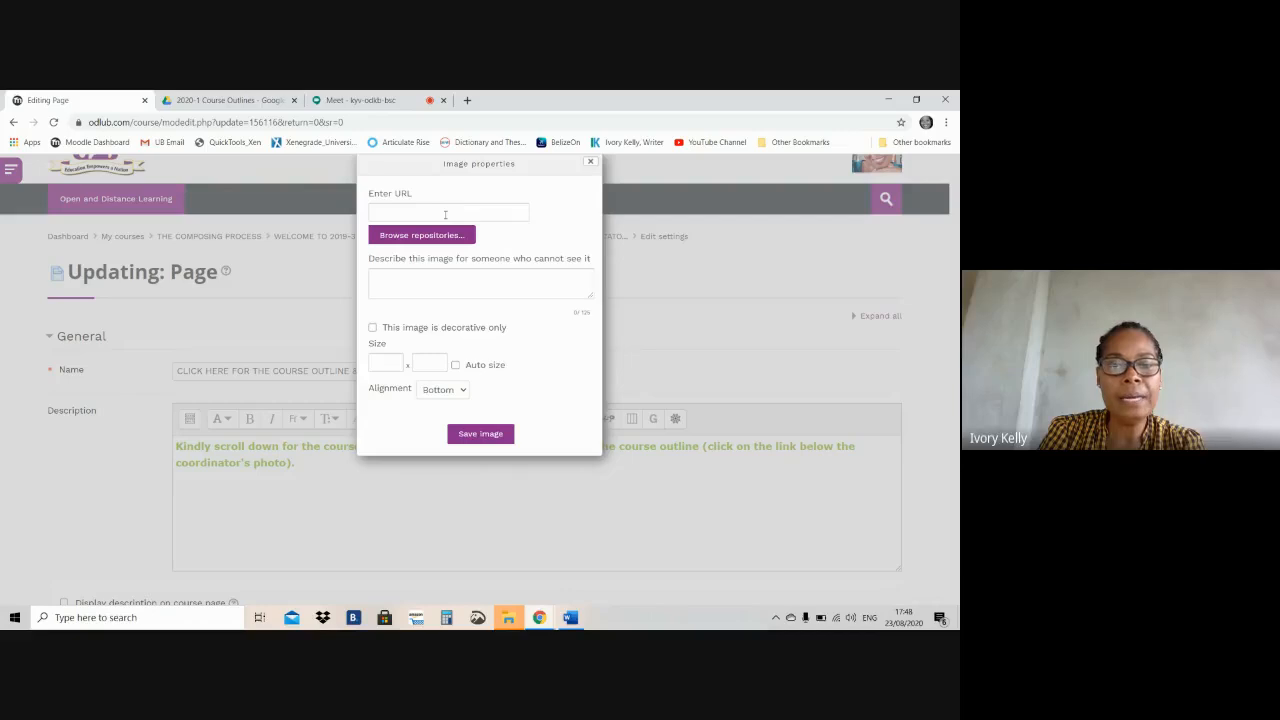
click(400, 238)
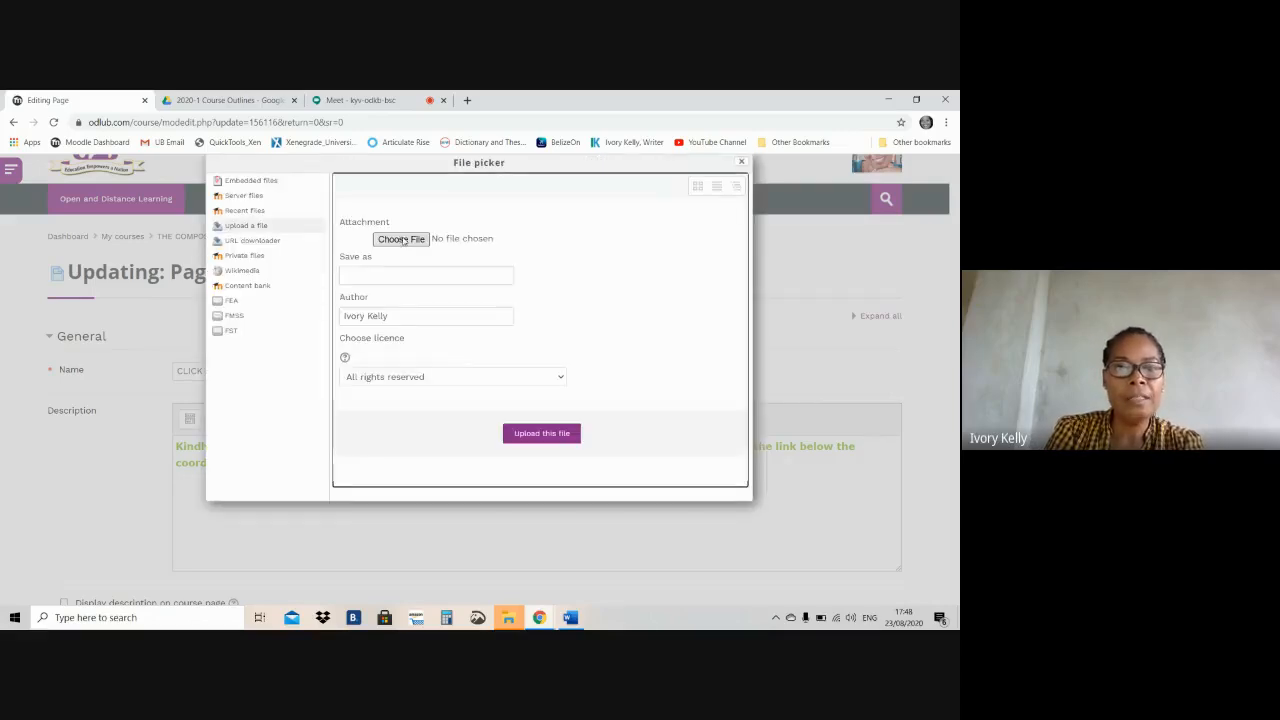
click(401, 239)
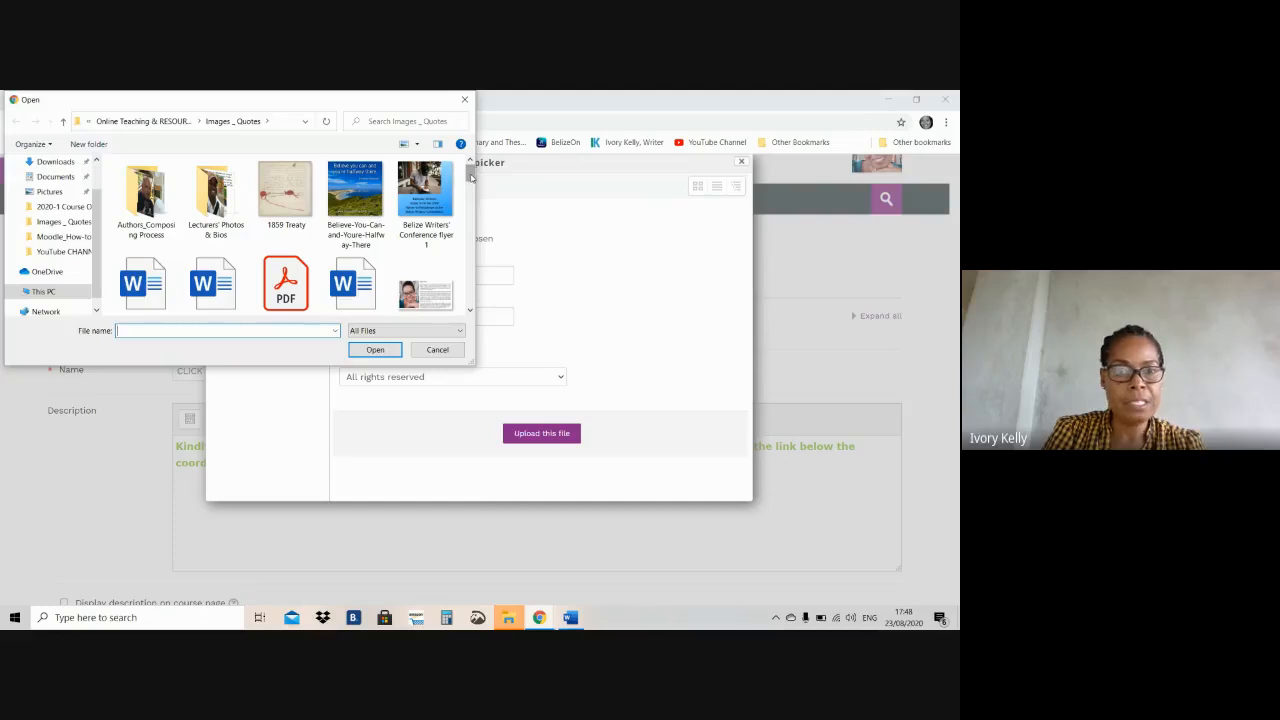
drag(470, 176, 463, 289)
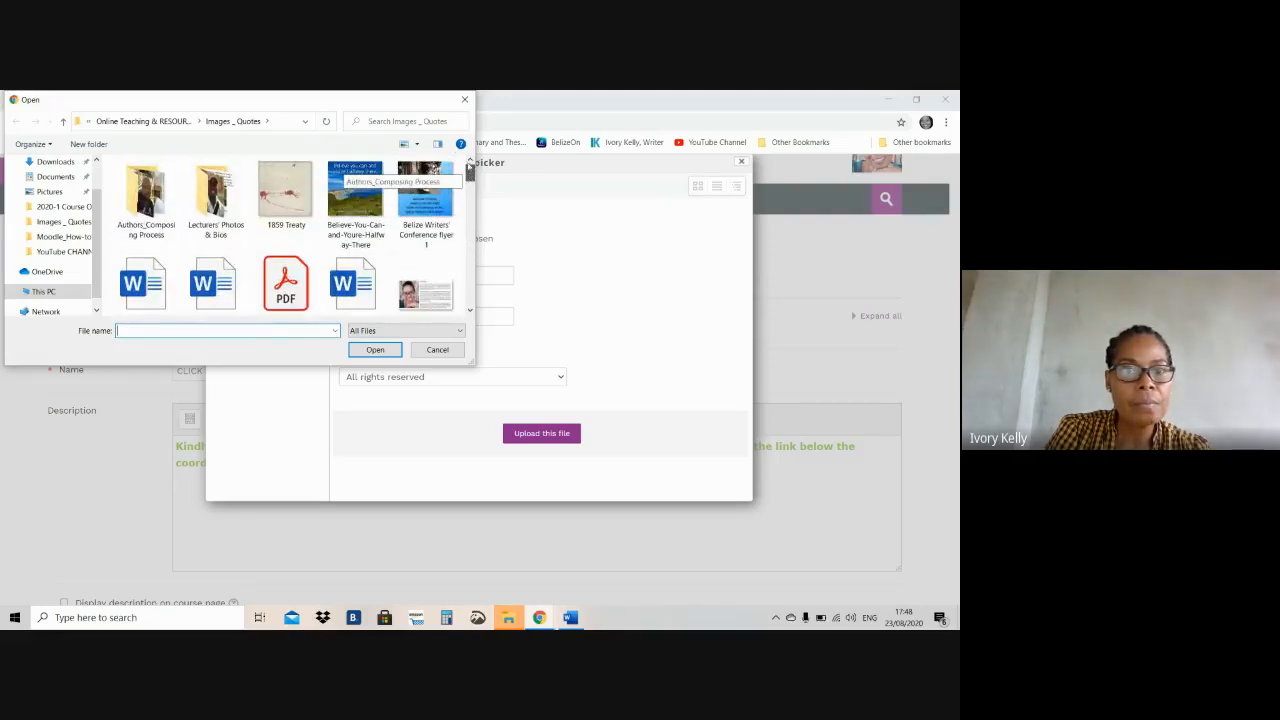
drag(470, 175, 464, 248)
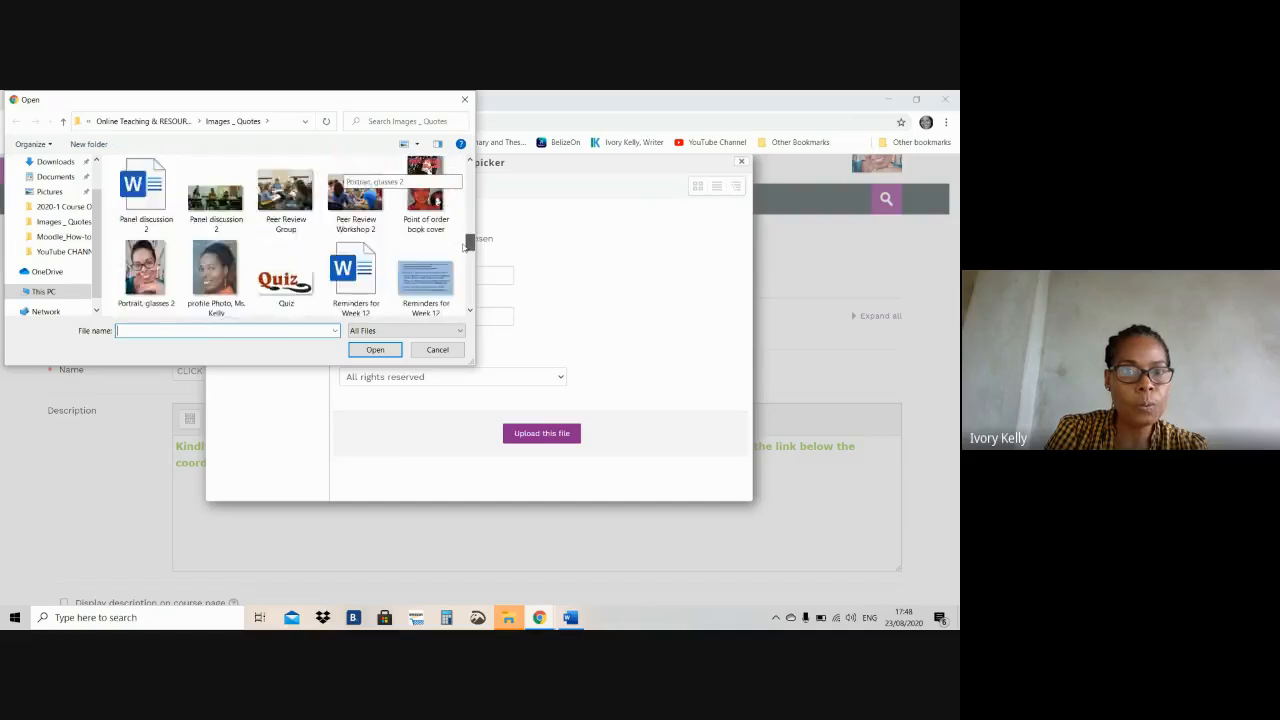
drag(467, 205, 469, 174)
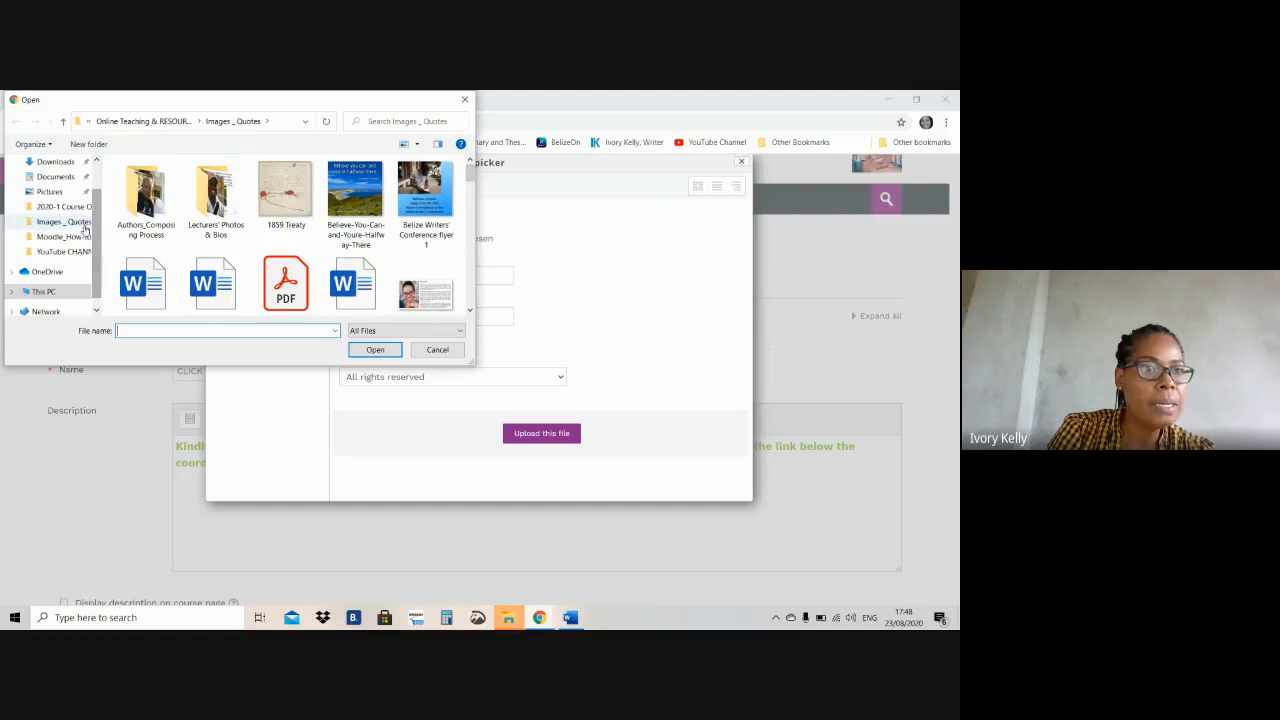
scroll(97, 200, up, 1)
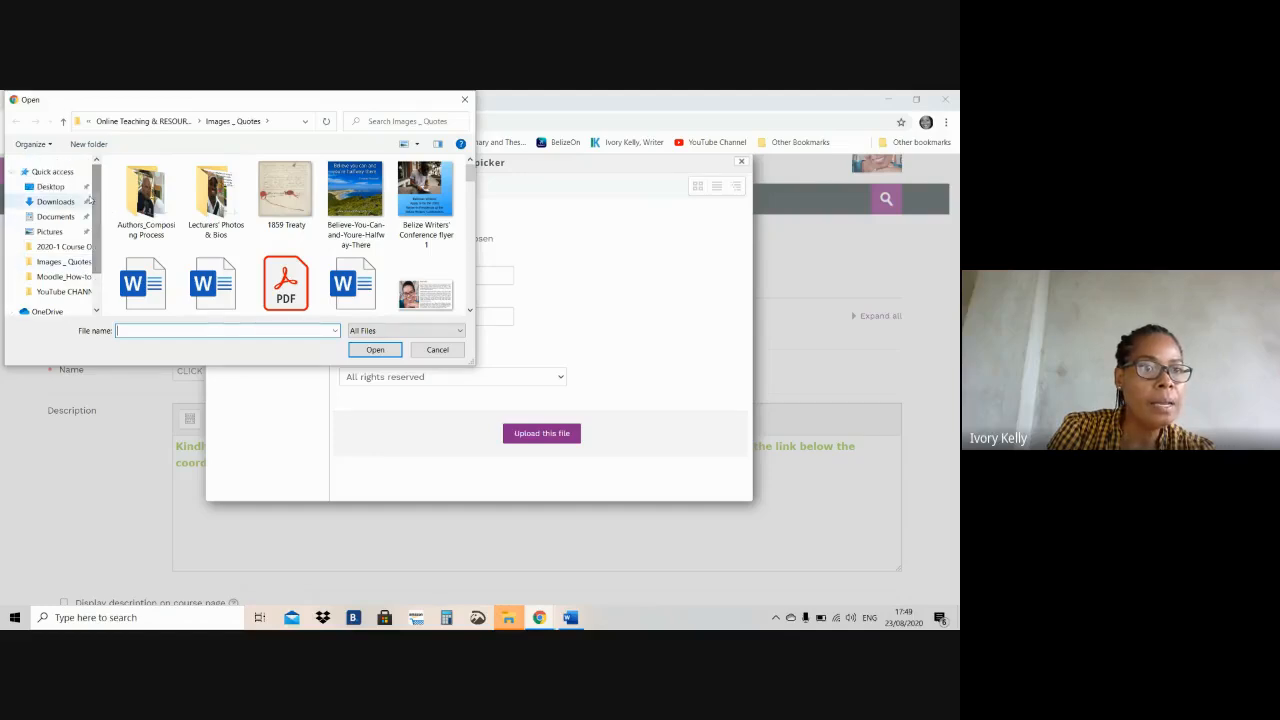
click(56, 201)
click(60, 188)
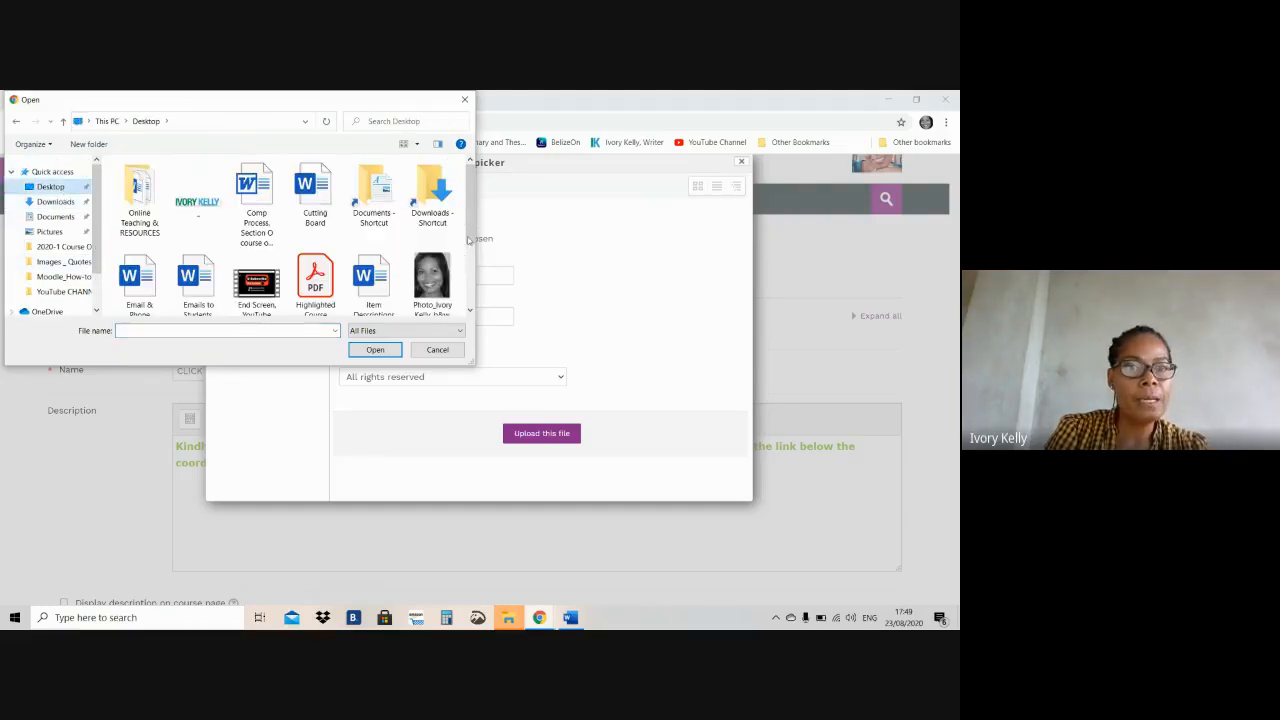
drag(471, 228, 468, 288)
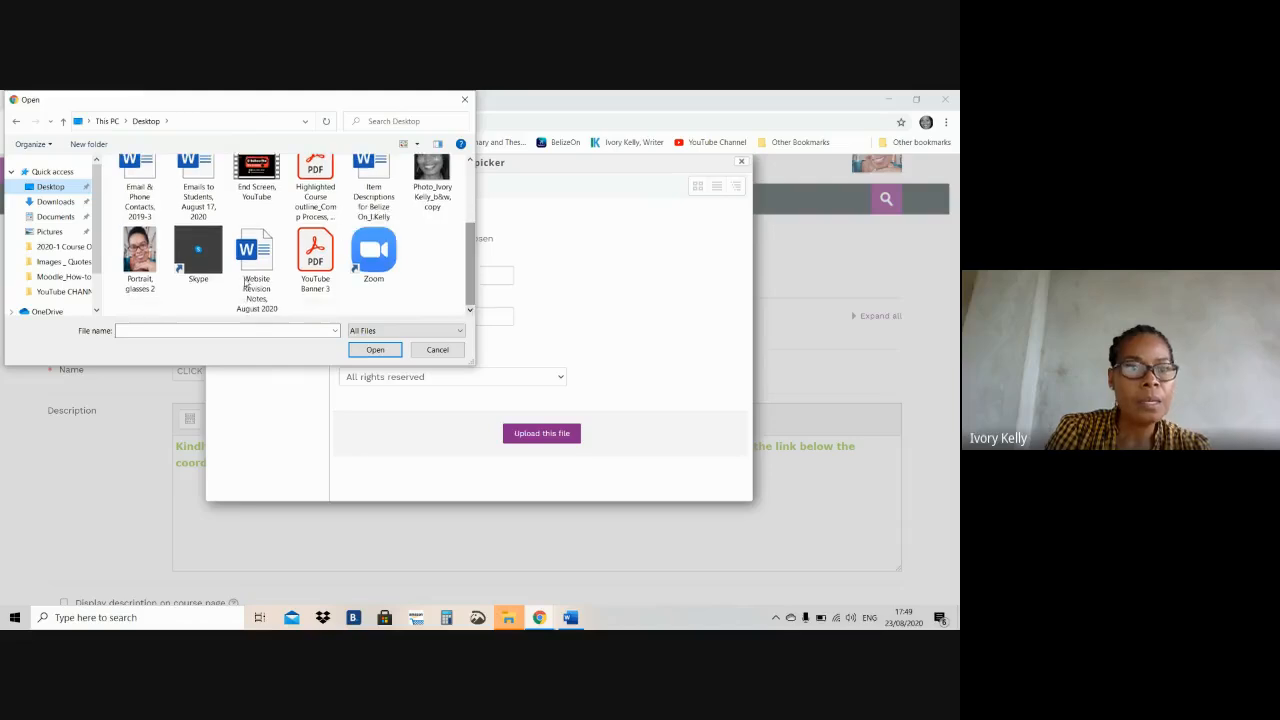
double_click(140, 268)
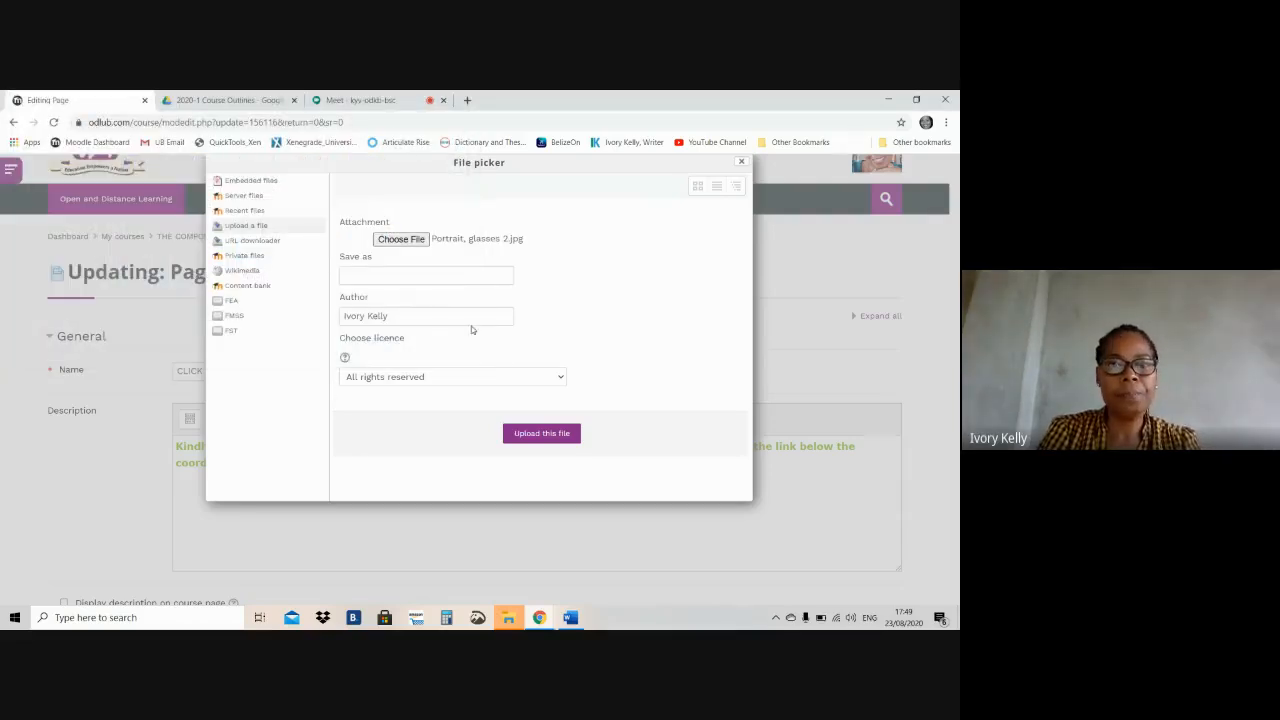
Name the file with the coordinator's full name followed by ", Profile Photo" and upload it
click(478, 276)
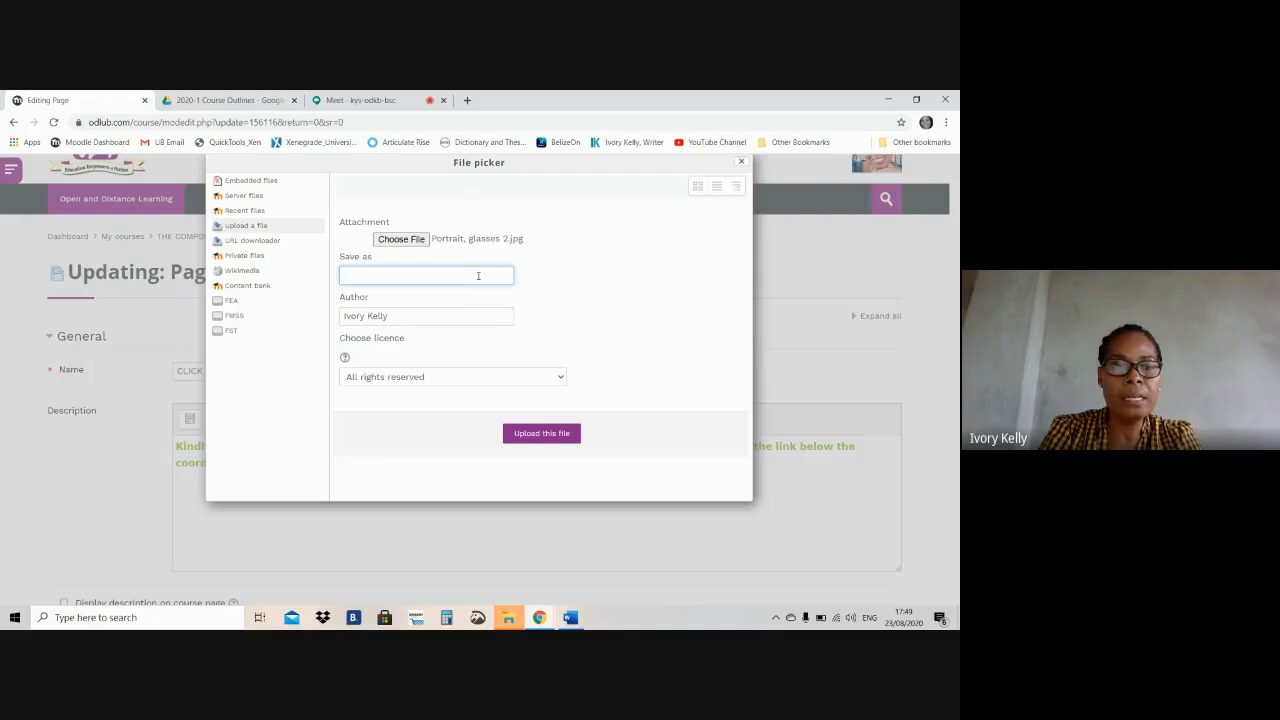
text(Profile )
text(Phoro)
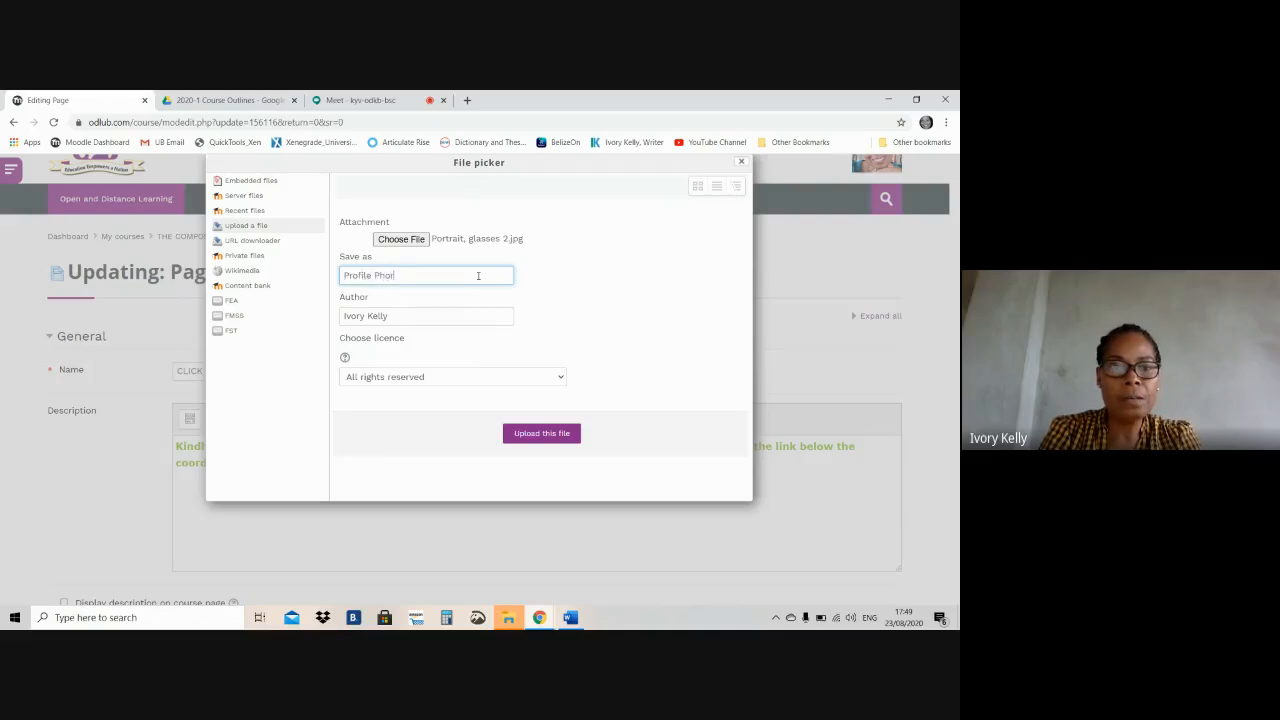
key(BackSpace)
key(BackSpace)
text(to)
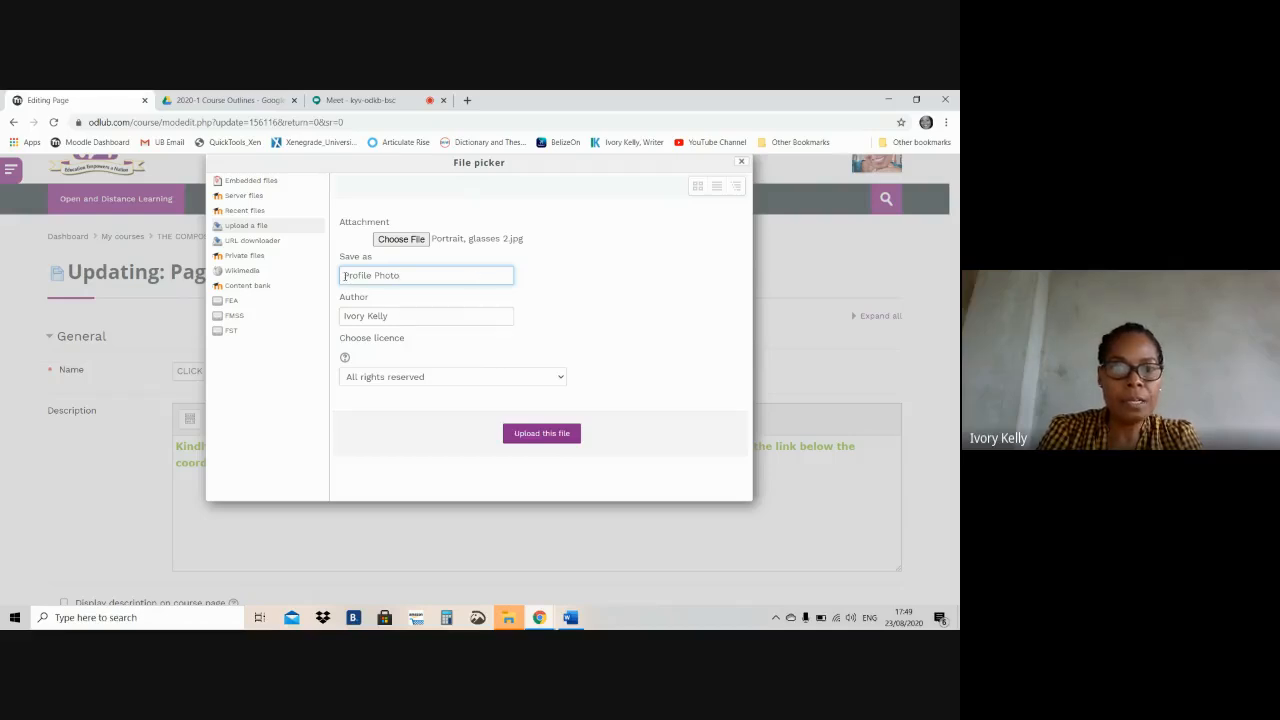
click(344, 275)
text(Ivory Kelly)
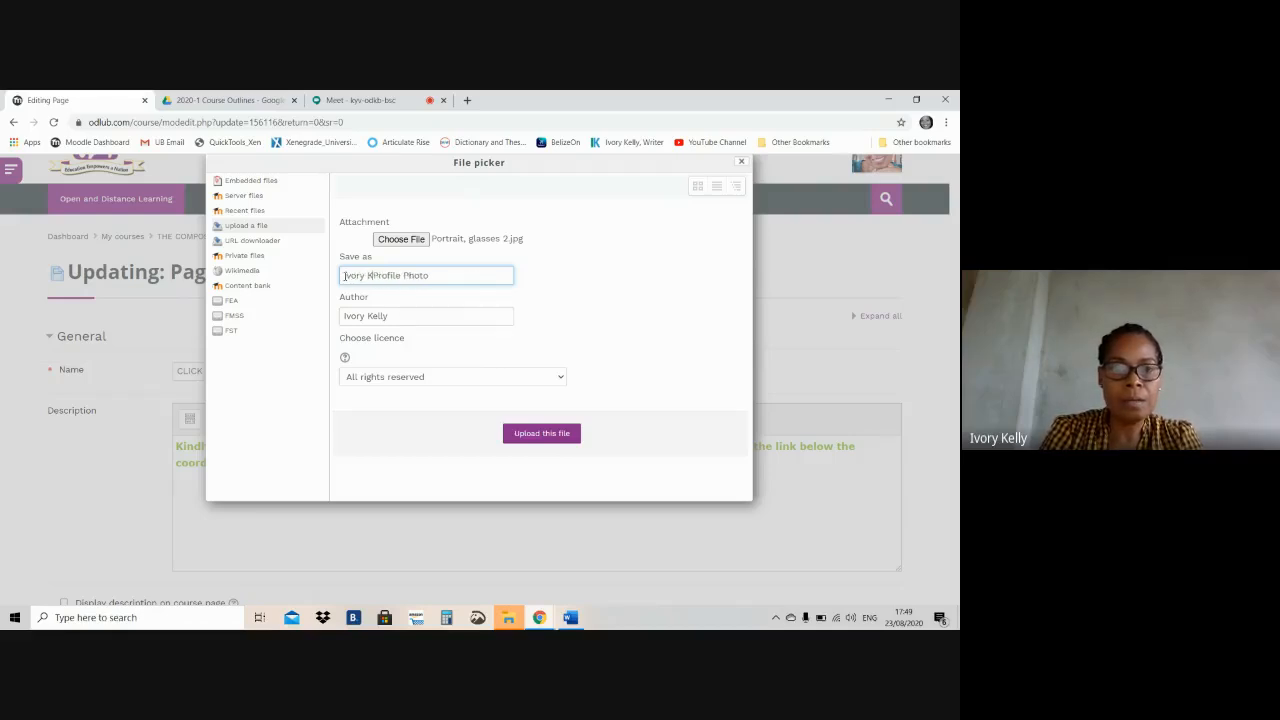
text(,)
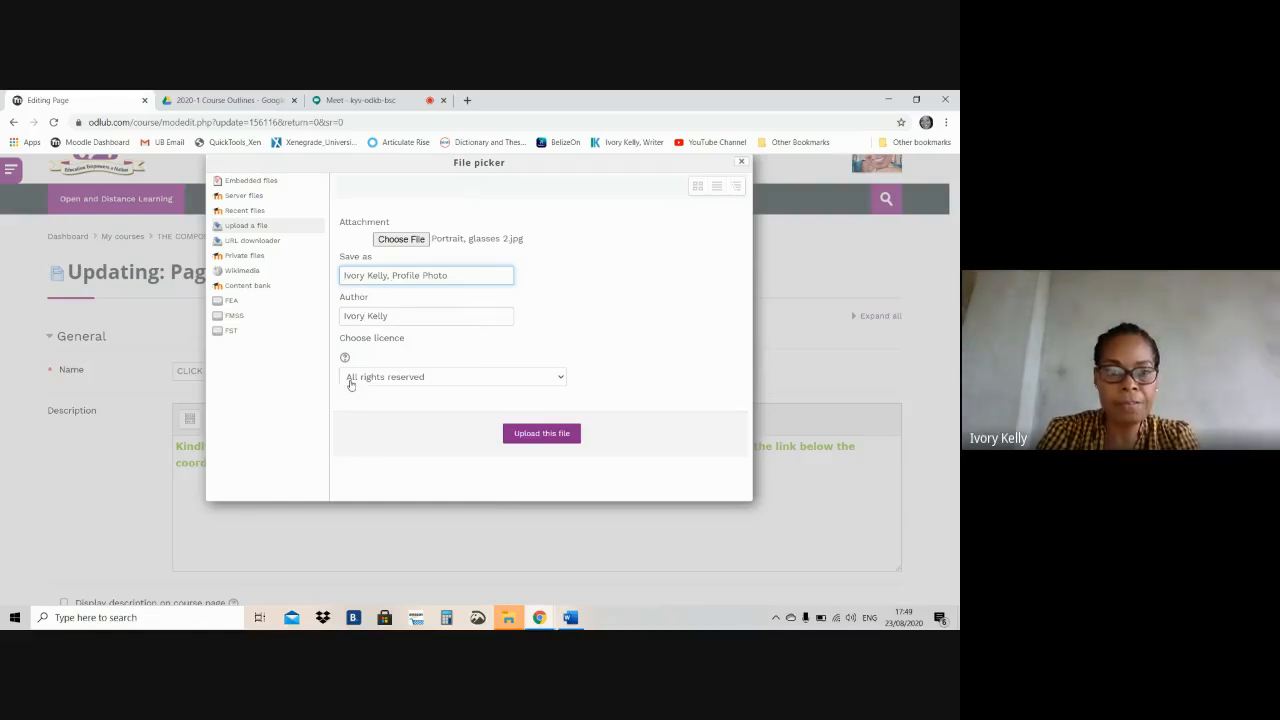
click(521, 434)
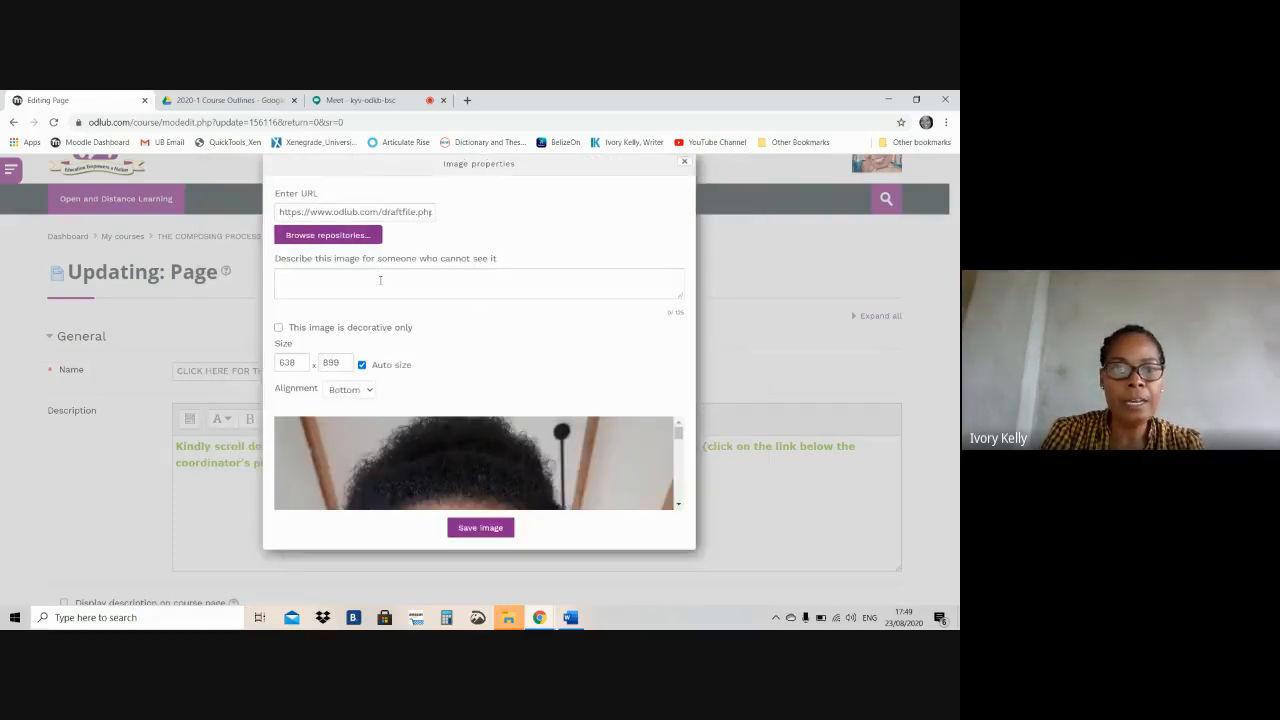
Mark the uploaded image as decorative only and set its width to 300 with auto size kept on
click(338, 280)
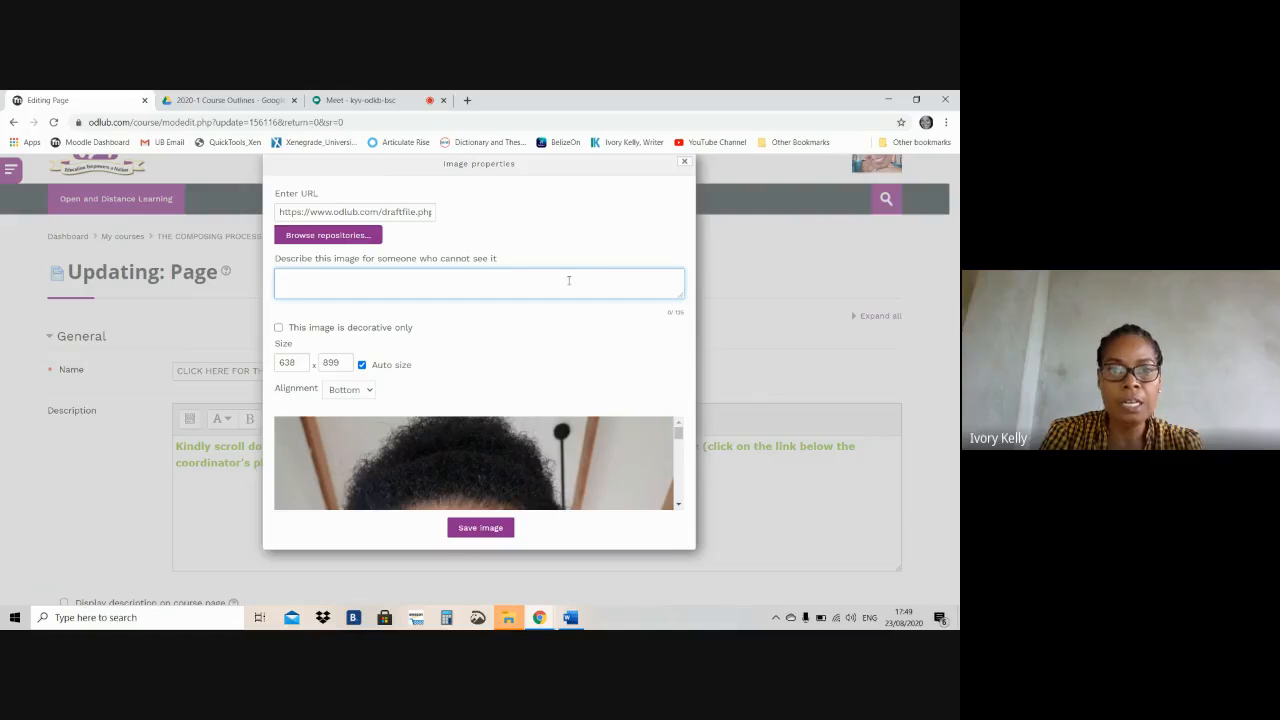
click(279, 330)
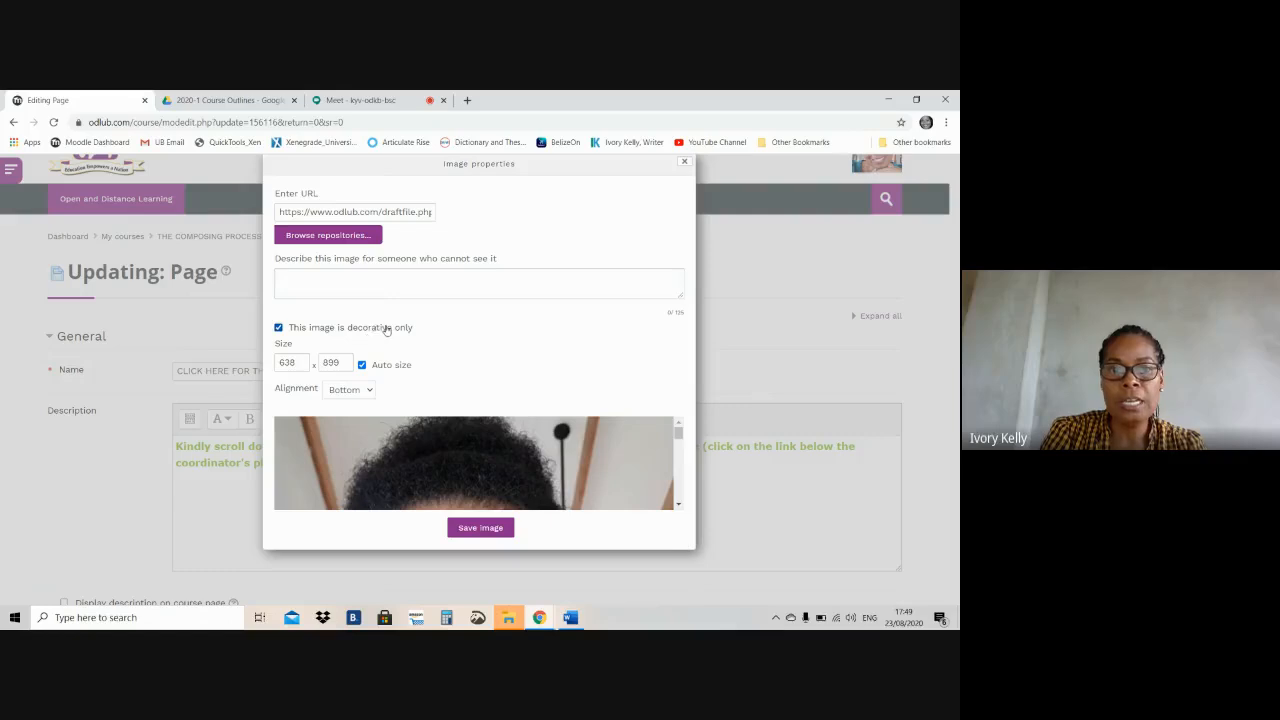
click(298, 361)
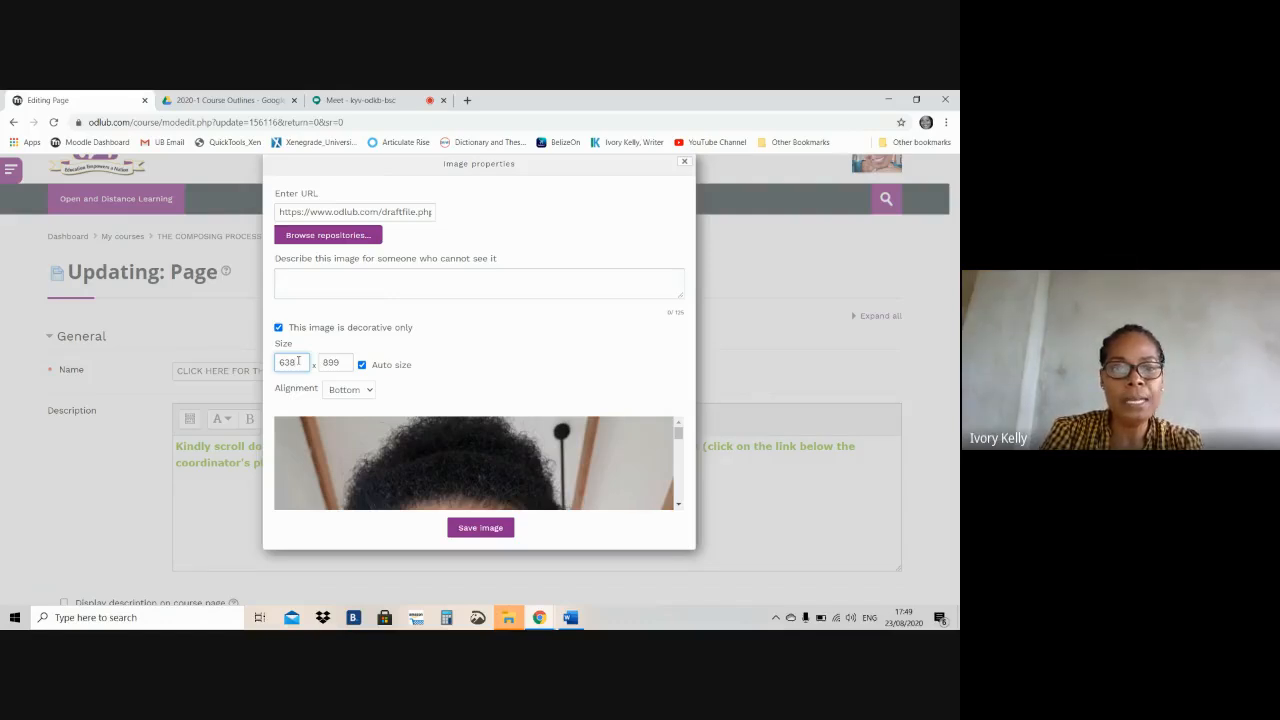
key(BackSpace)
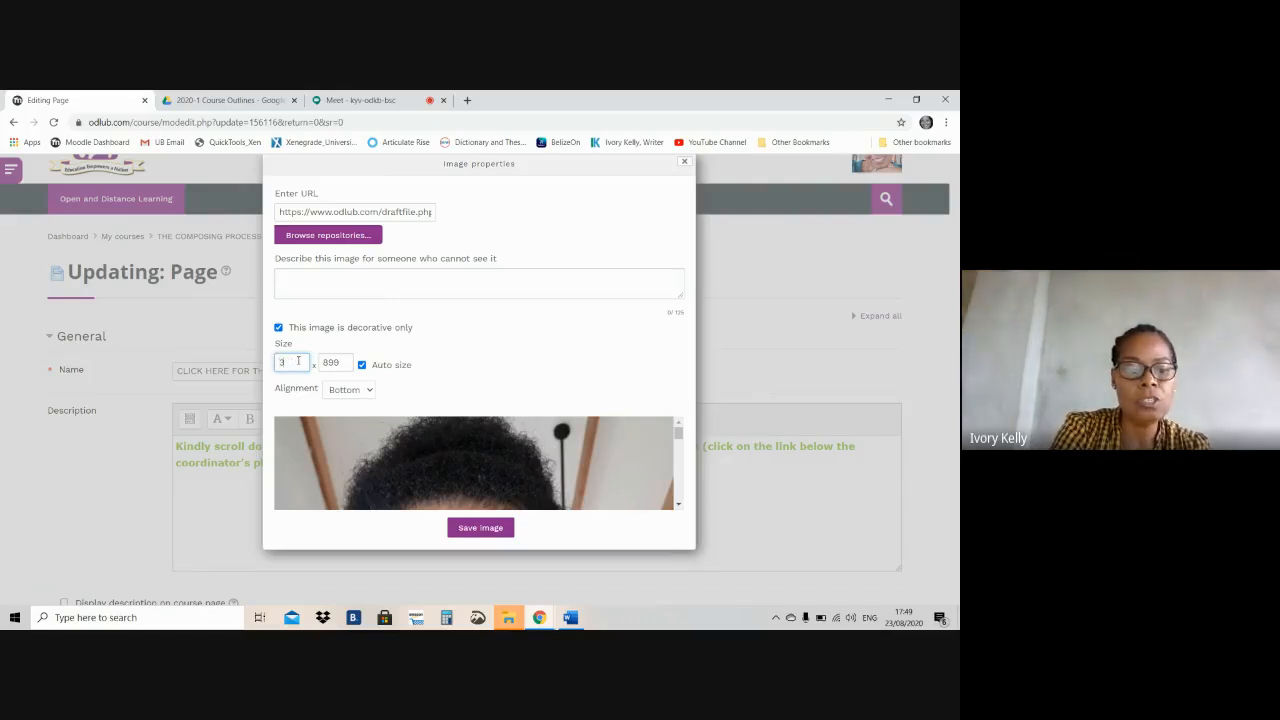
text(330)
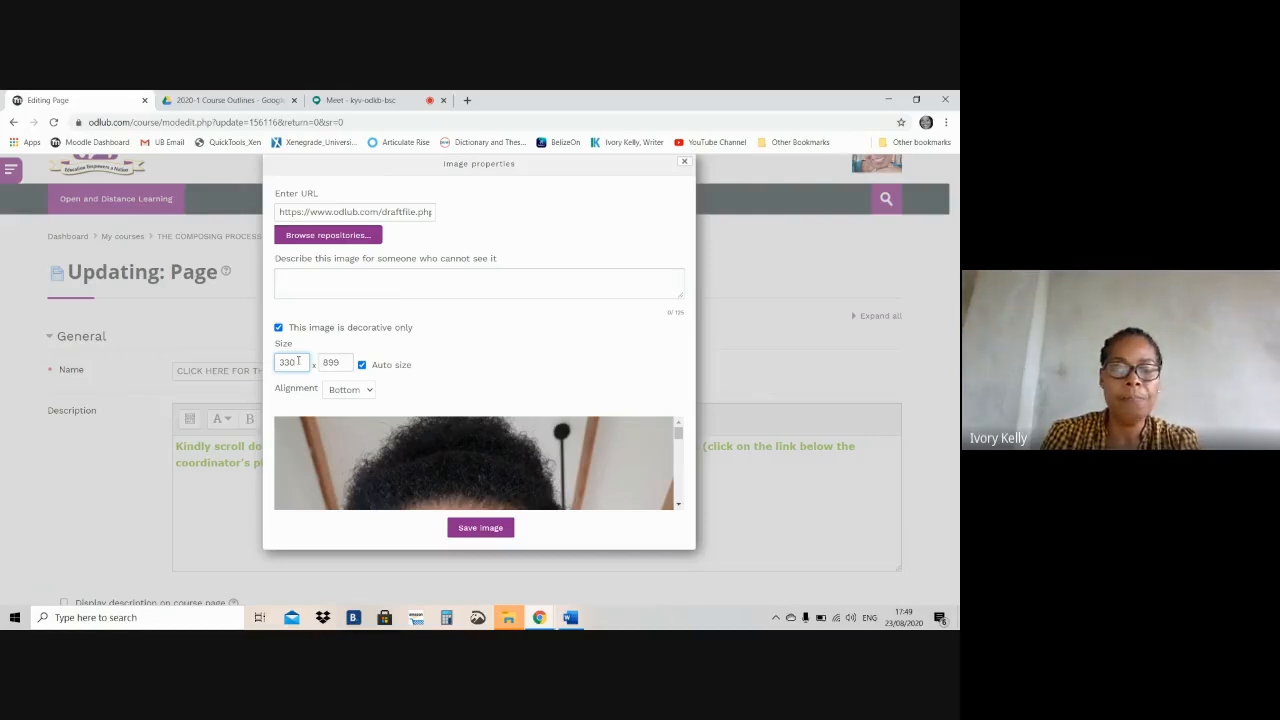
key(BackSpace)
text(00)
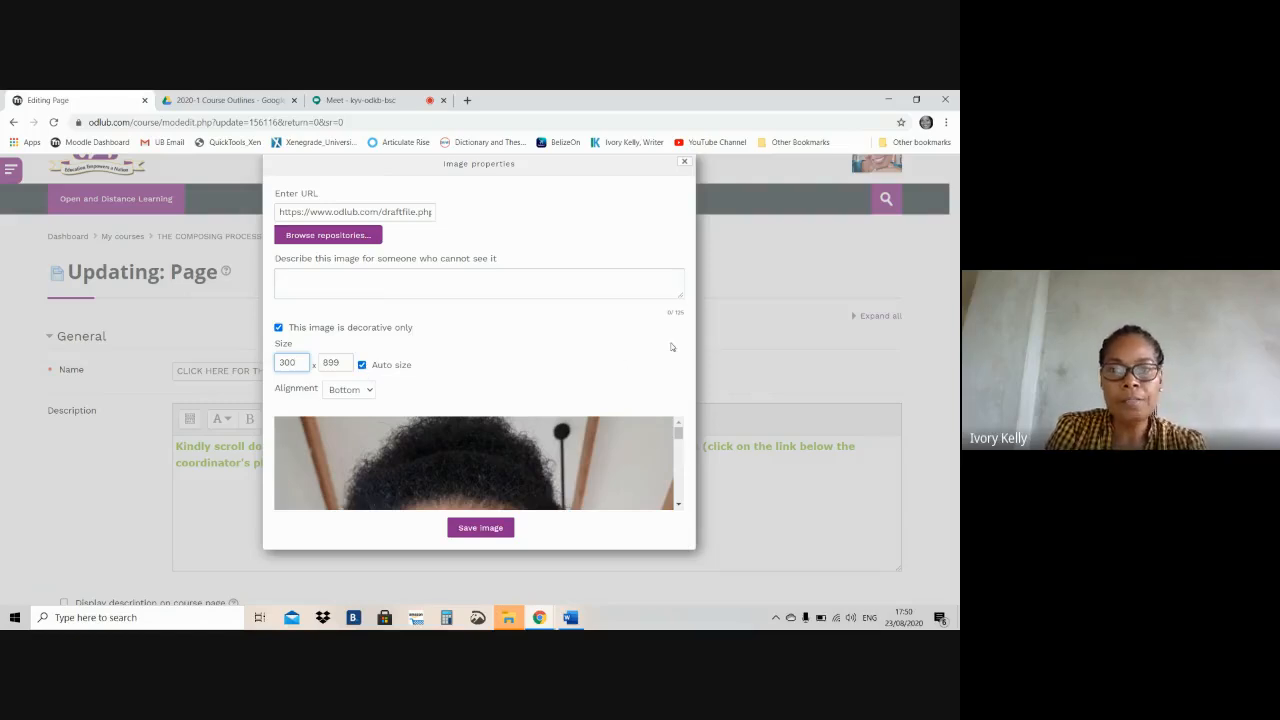
click(680, 437)
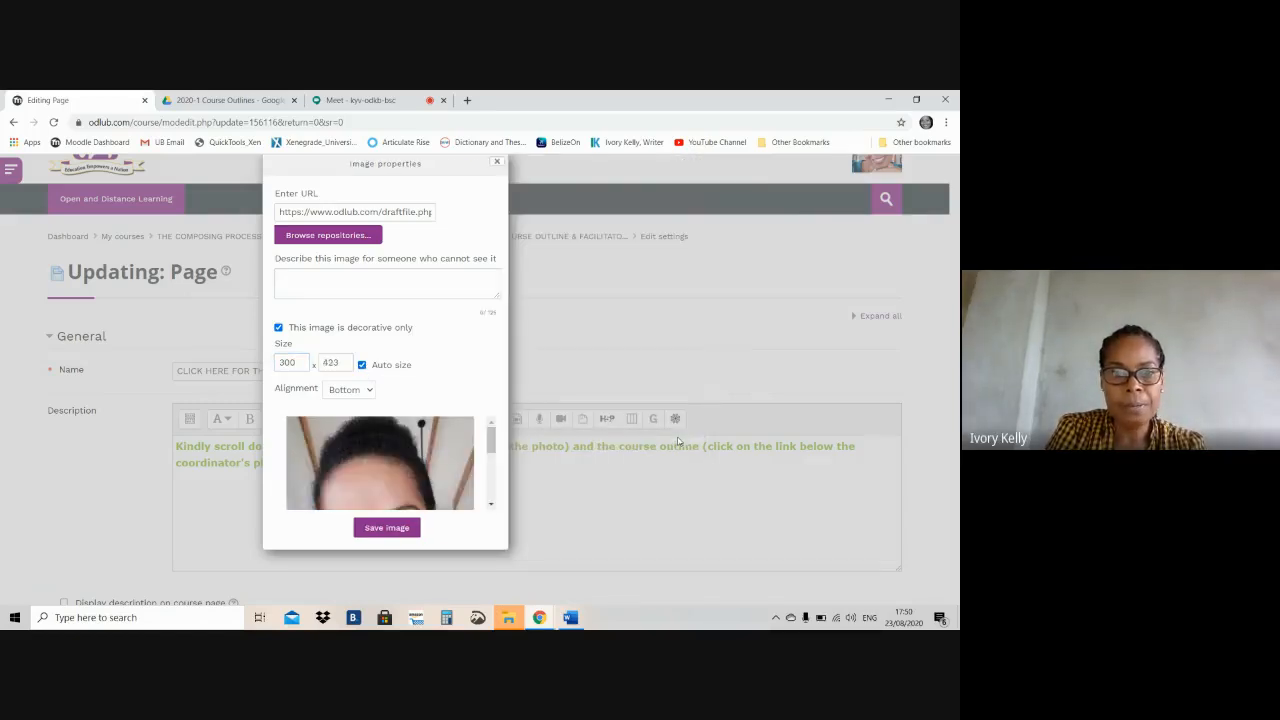
Insert the configured coordinator photo into the page content and check its placement between the Course Coordinator heading and the details table
click(375, 528)
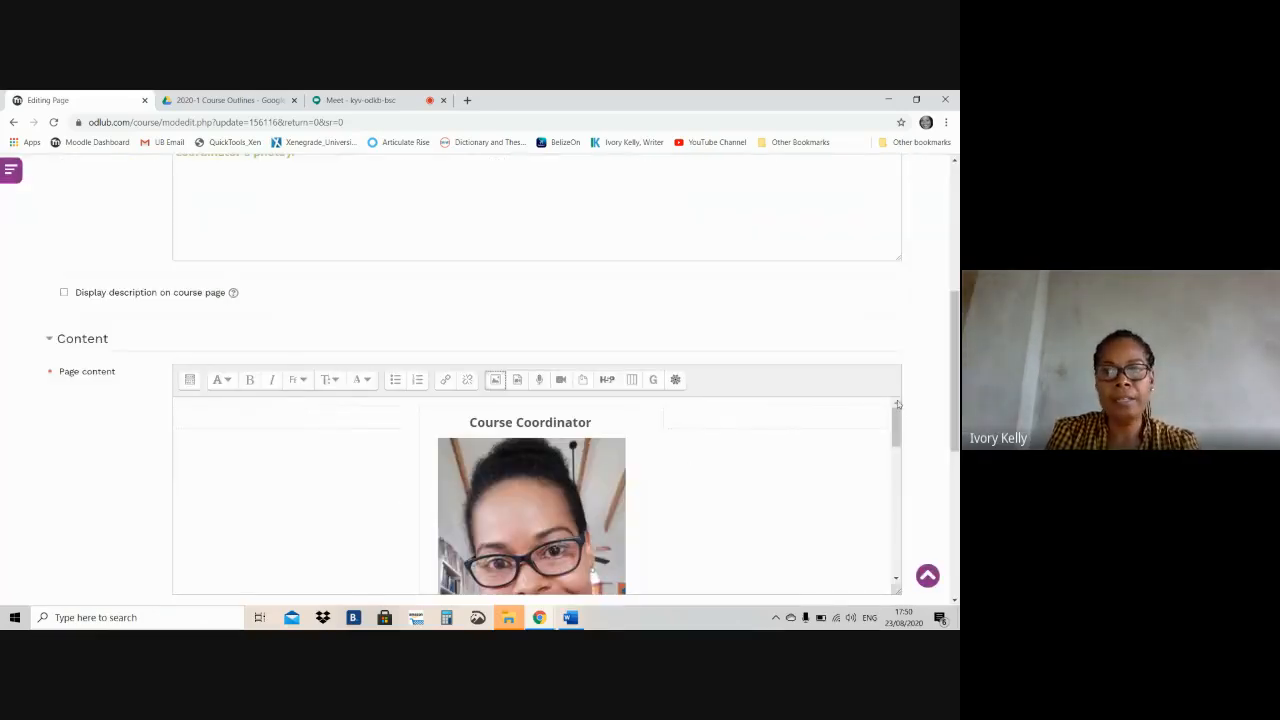
drag(894, 425, 895, 455)
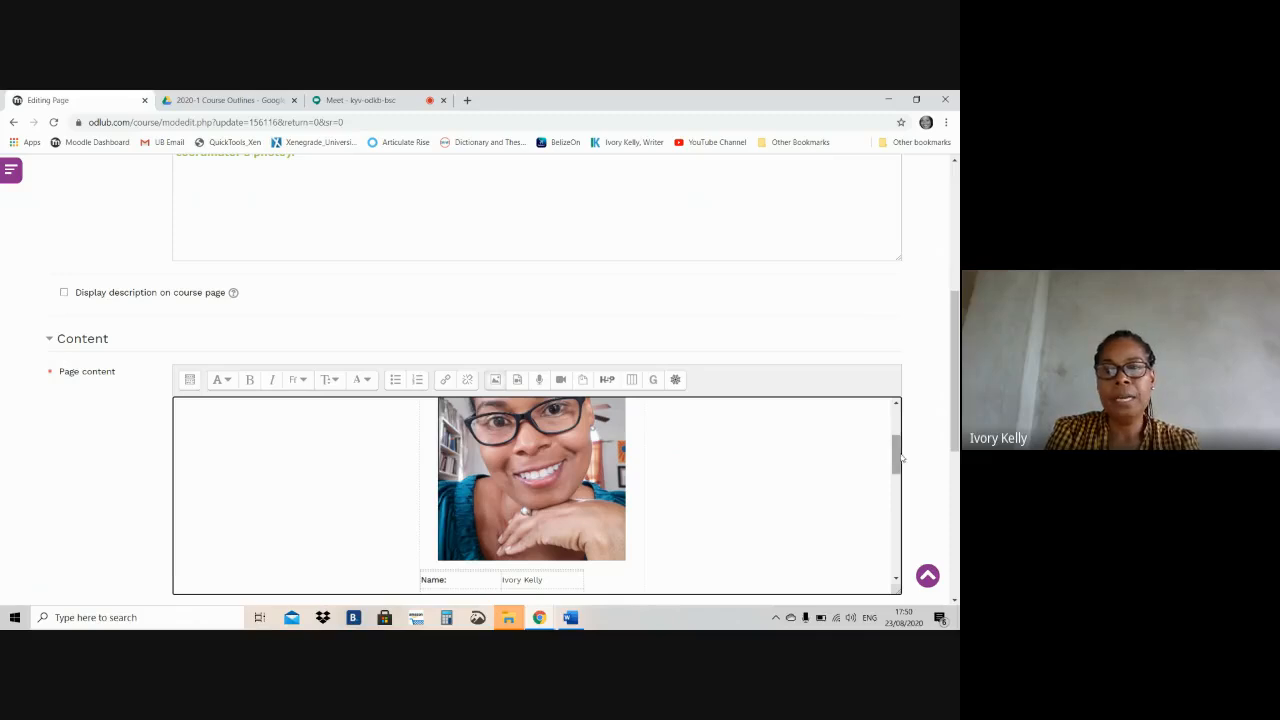
drag(897, 460, 896, 428)
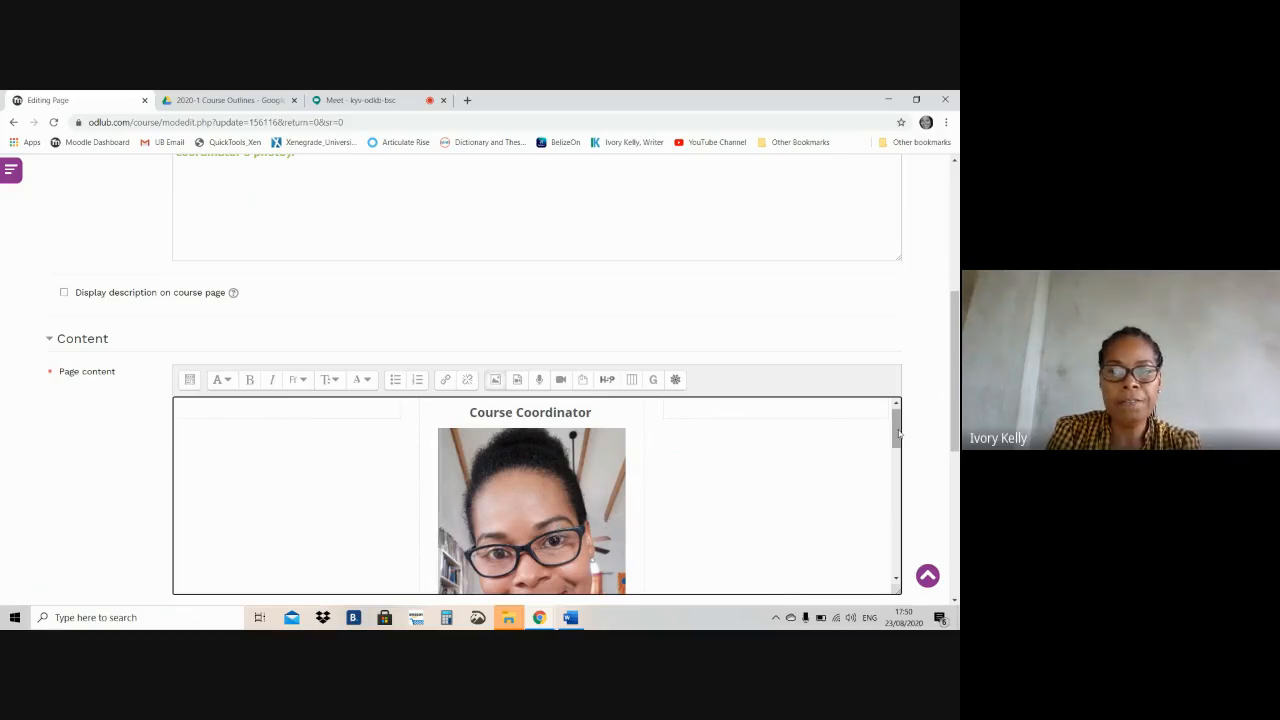
right_click(899, 462)
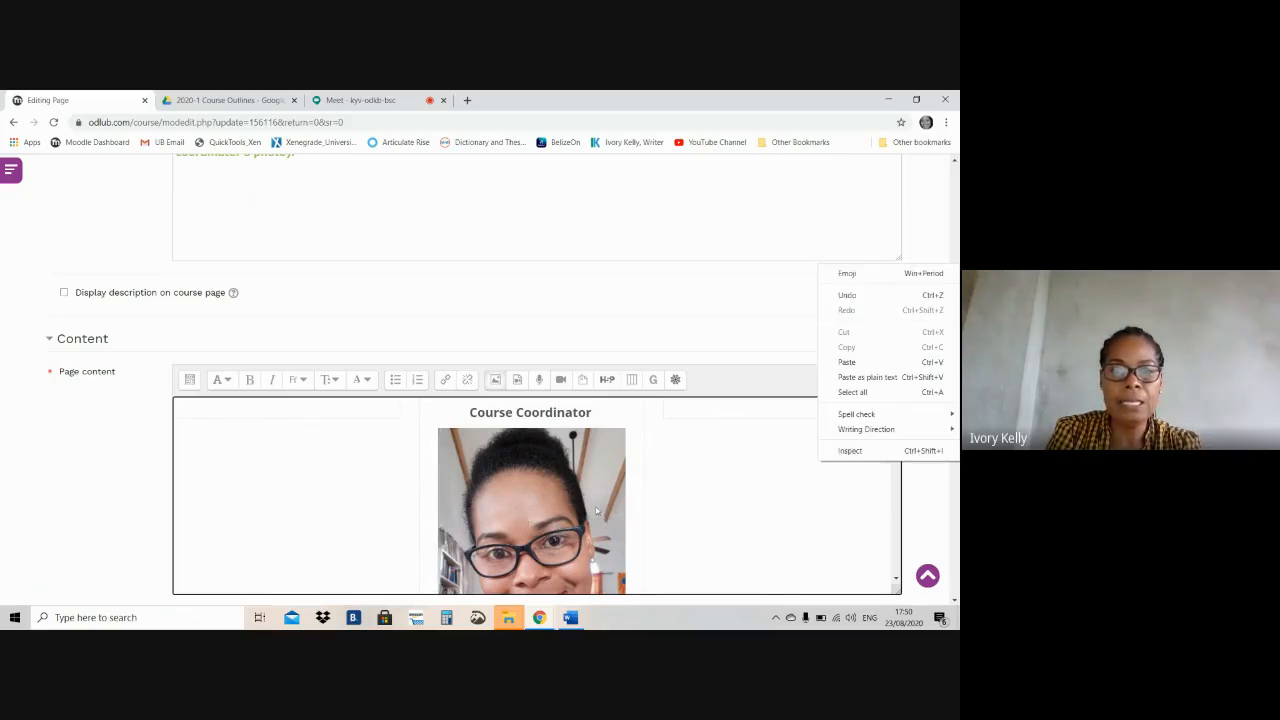
Switch to Google Drive and open the "1. UB CLASSES_Revised August 10, 2020" folder inside "A. I.K, LAPTOP, June 29, 2020"
click(217, 100)
click(219, 100)
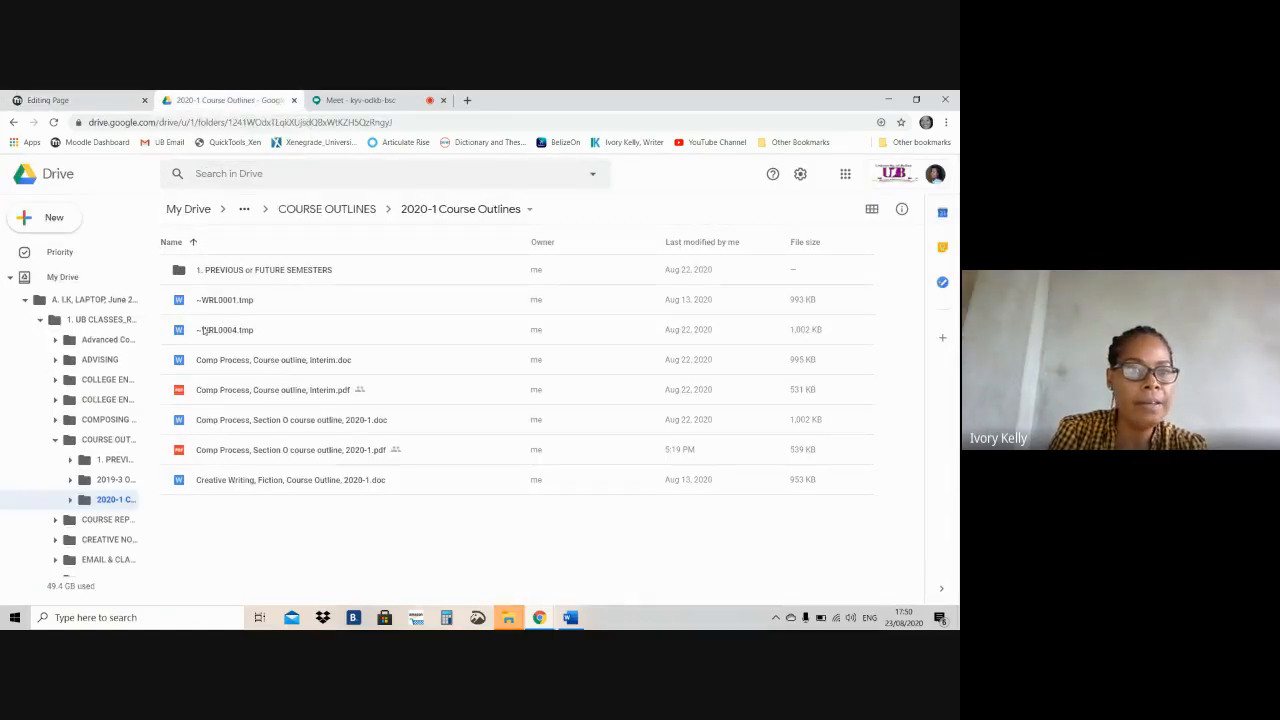
click(81, 302)
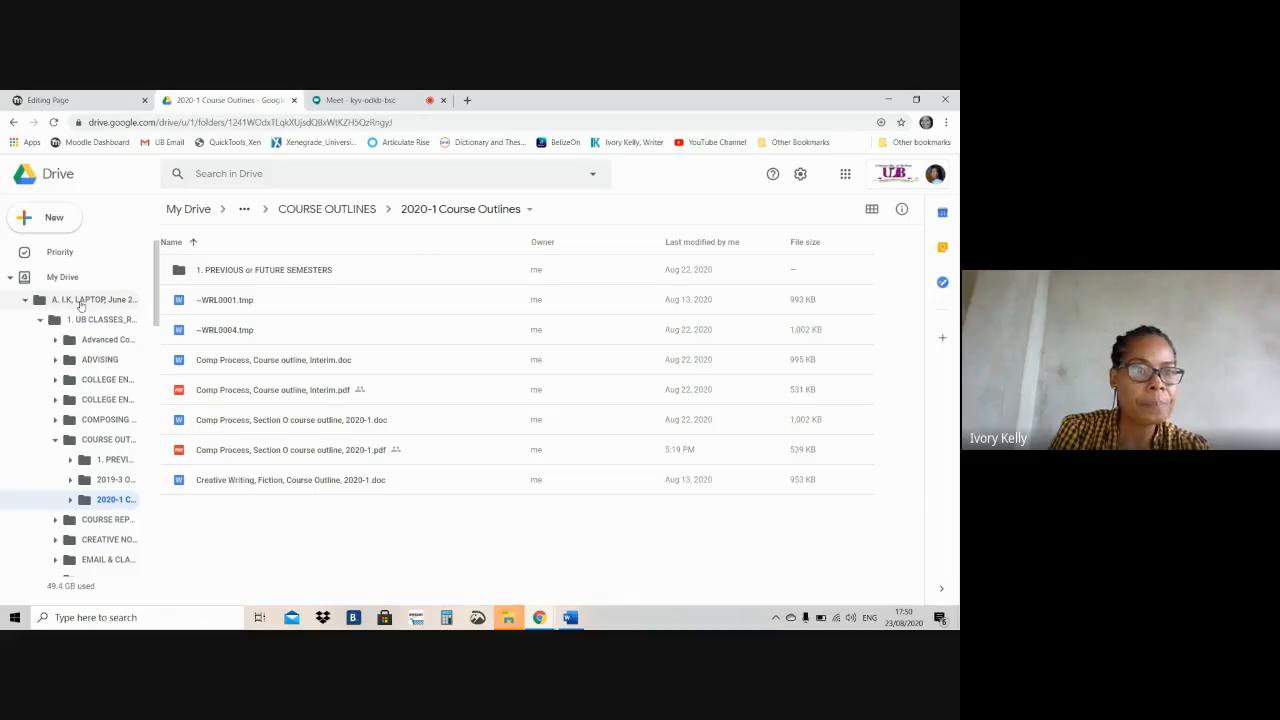
click(274, 275)
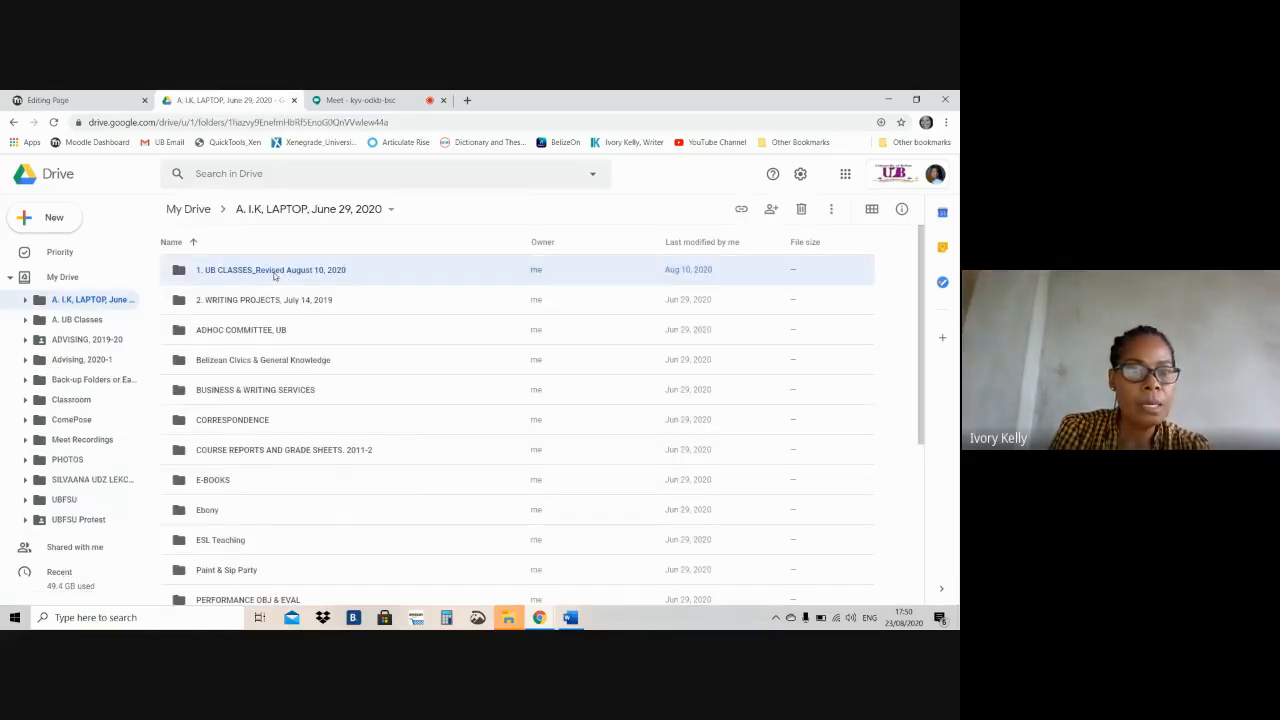
double_click(274, 275)
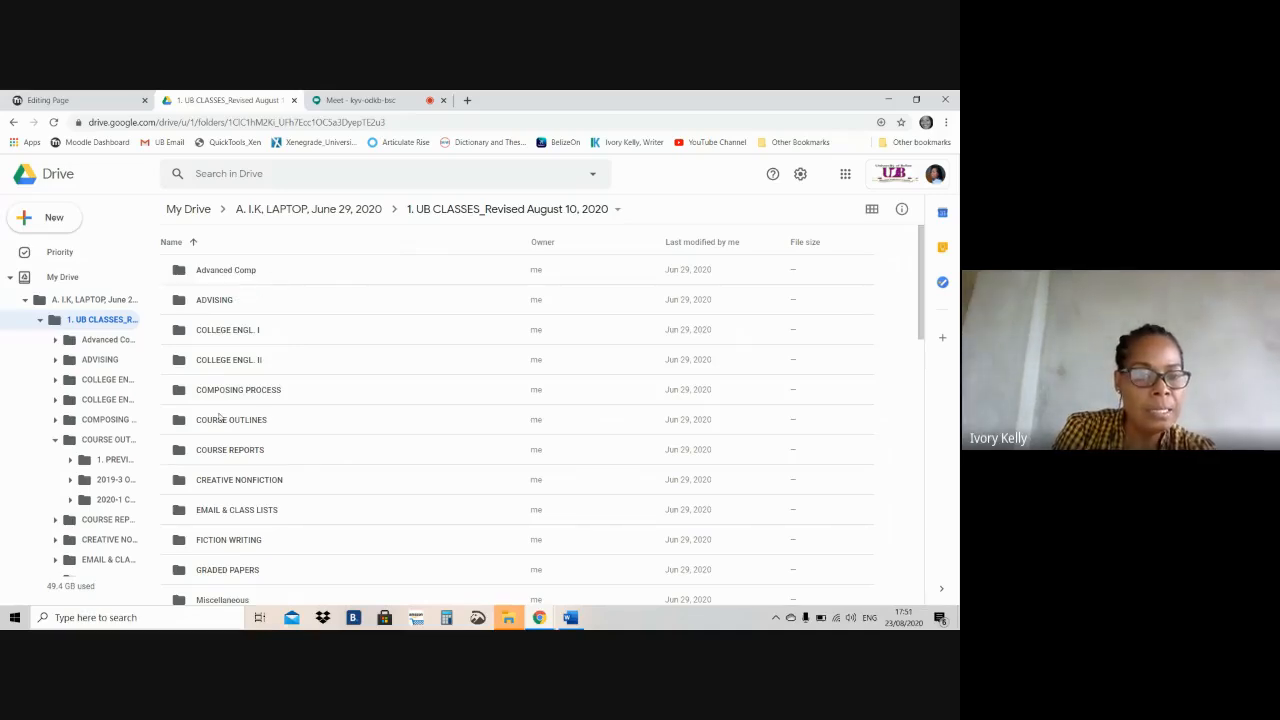
Open the "Images & Quotes" folder within "ONLINE TEACHING RESOURCES" and preview the file "Bio & Portrait, June 2020.PNG"
drag(920, 278, 919, 340)
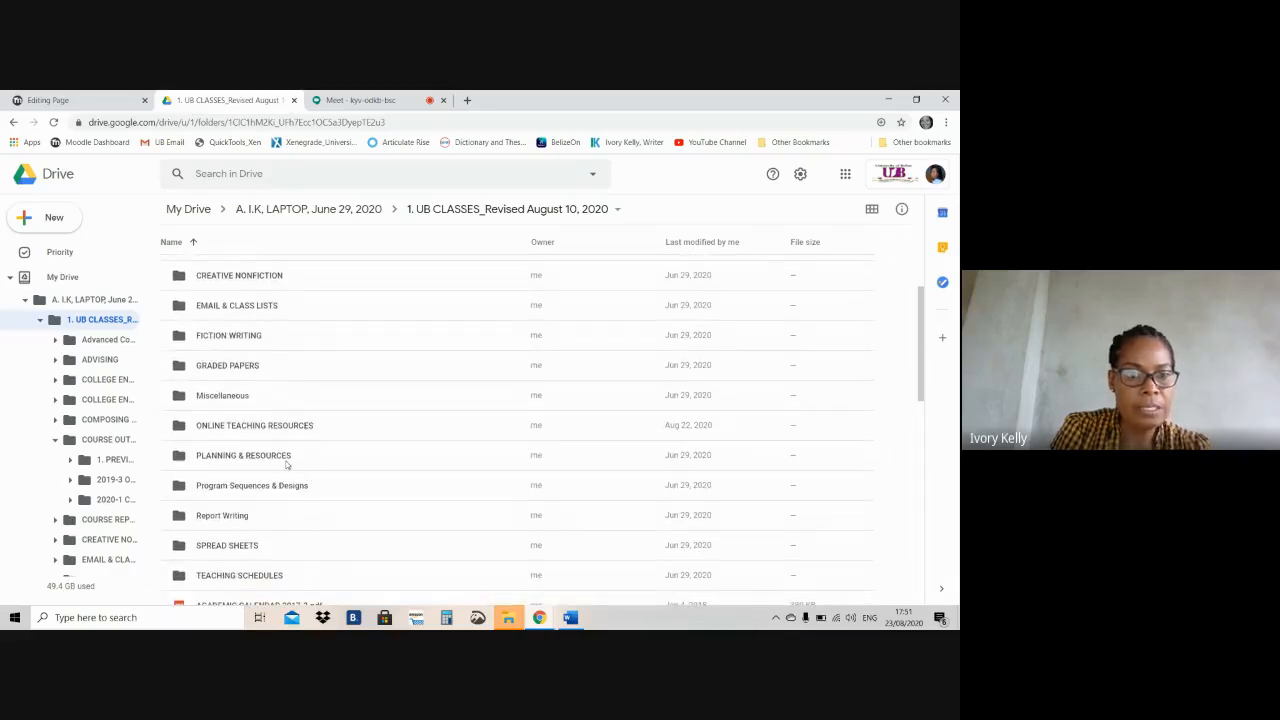
double_click(245, 427)
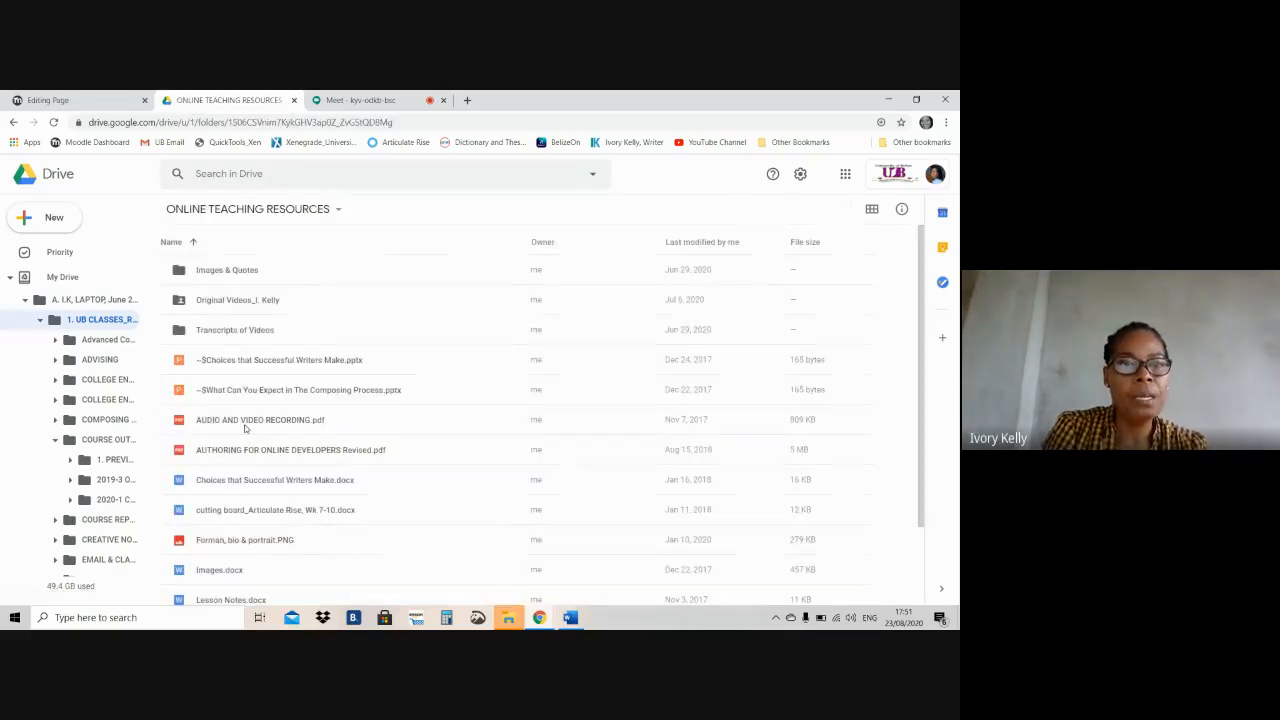
double_click(243, 273)
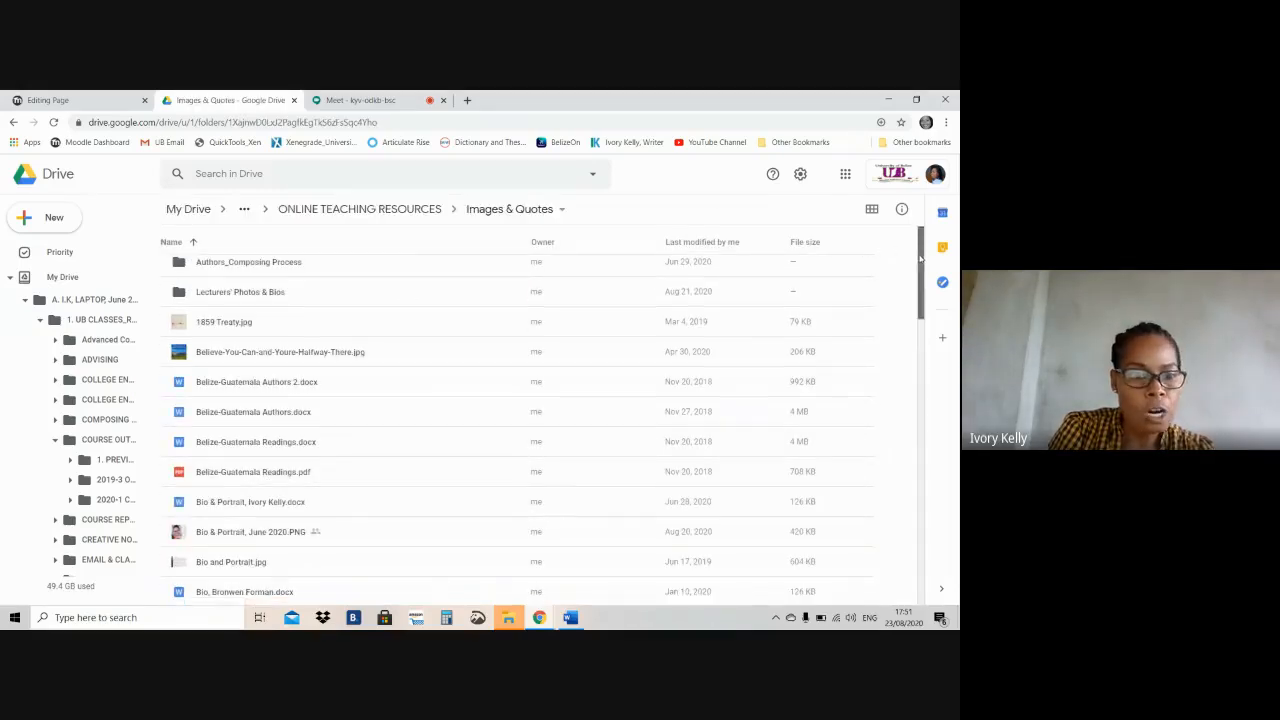
scroll(272, 433, down, 2)
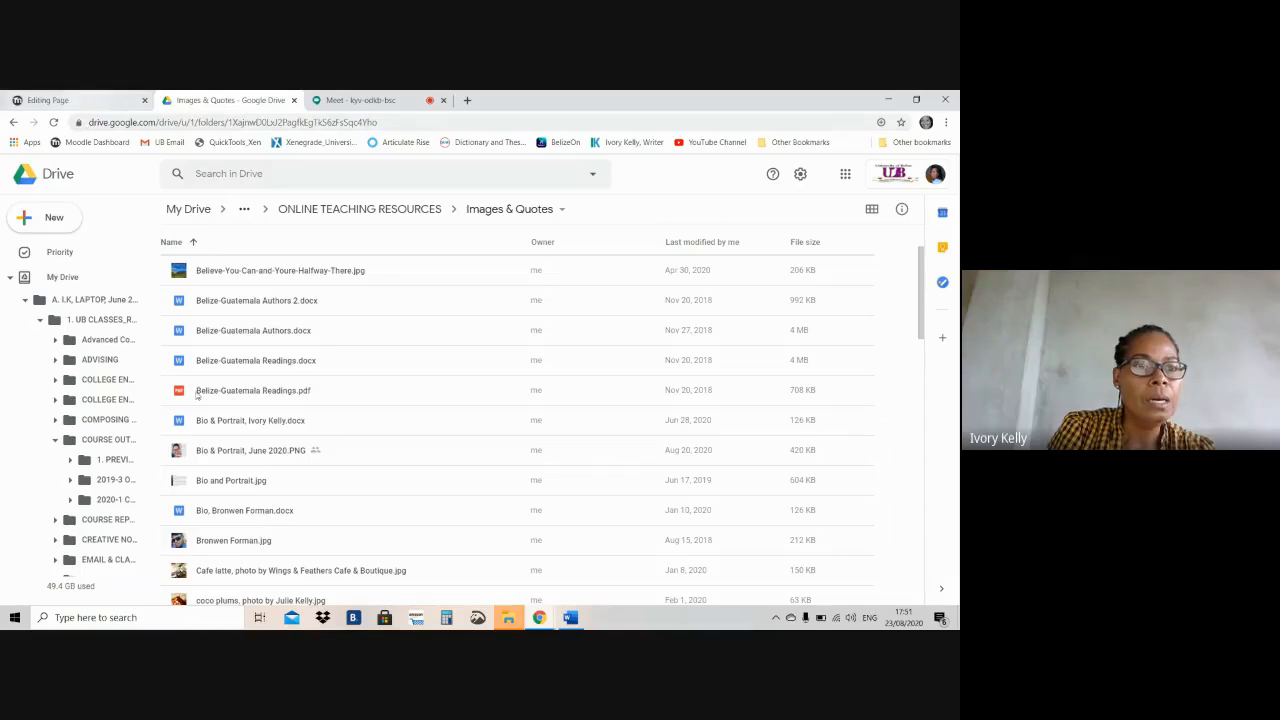
double_click(231, 453)
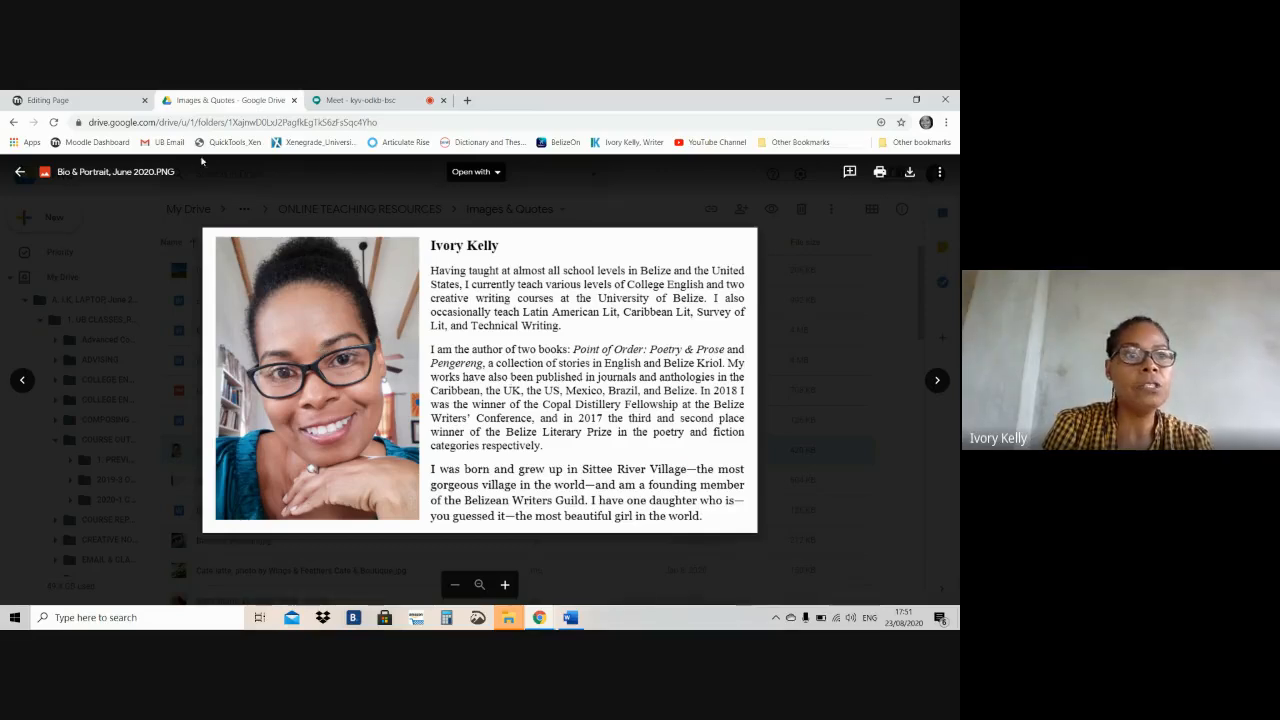
Return to the Moodle page editor, select the coordinator's photo in the page content and start creating a link on it
click(68, 102)
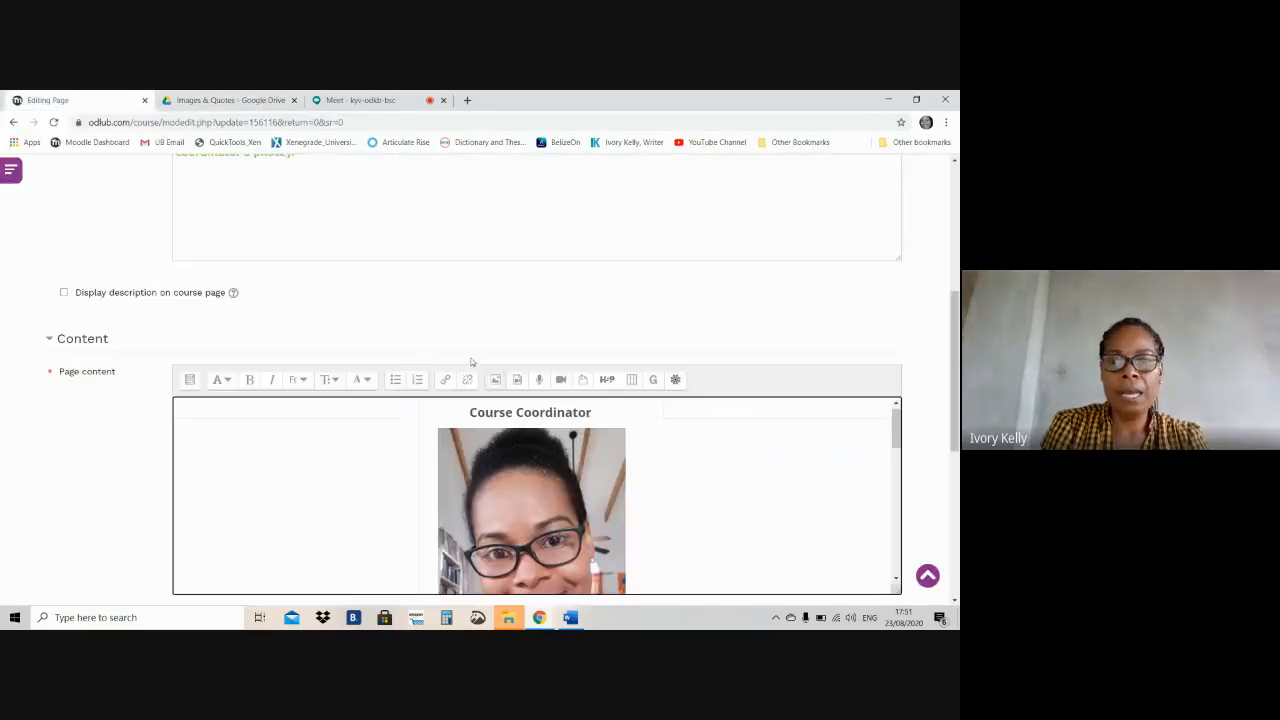
drag(899, 421, 899, 437)
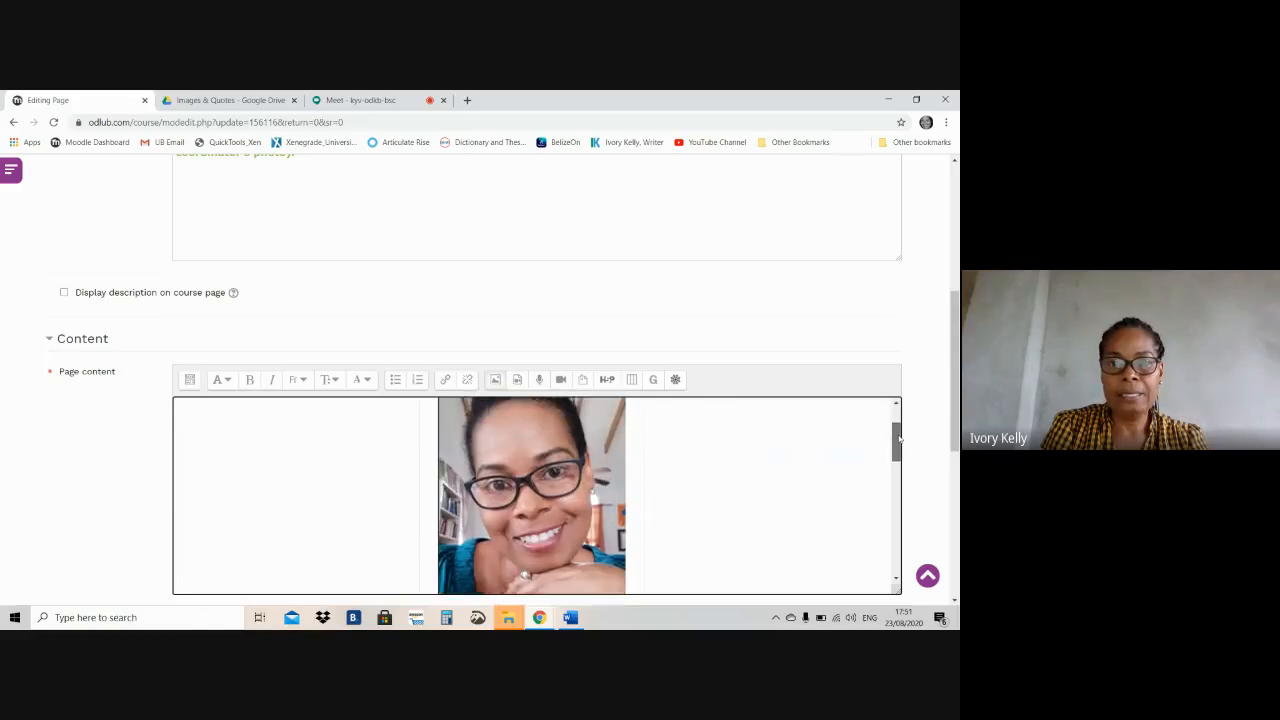
click(532, 488)
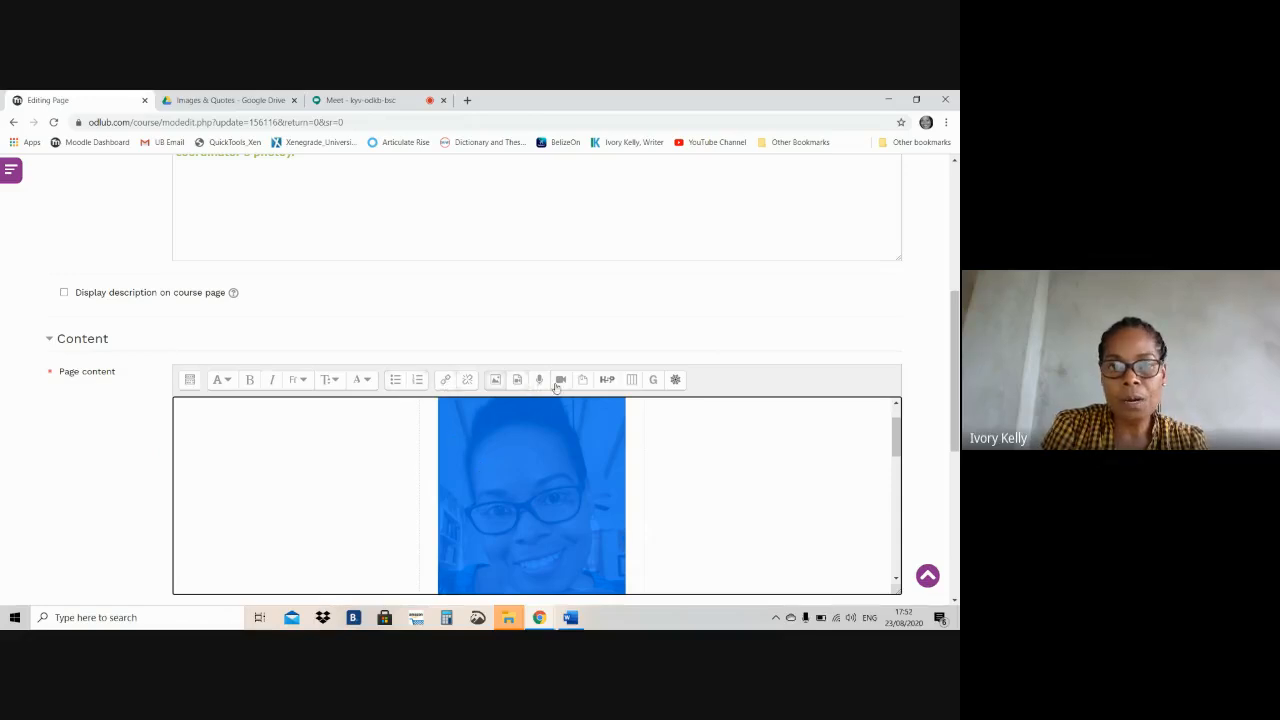
click(446, 381)
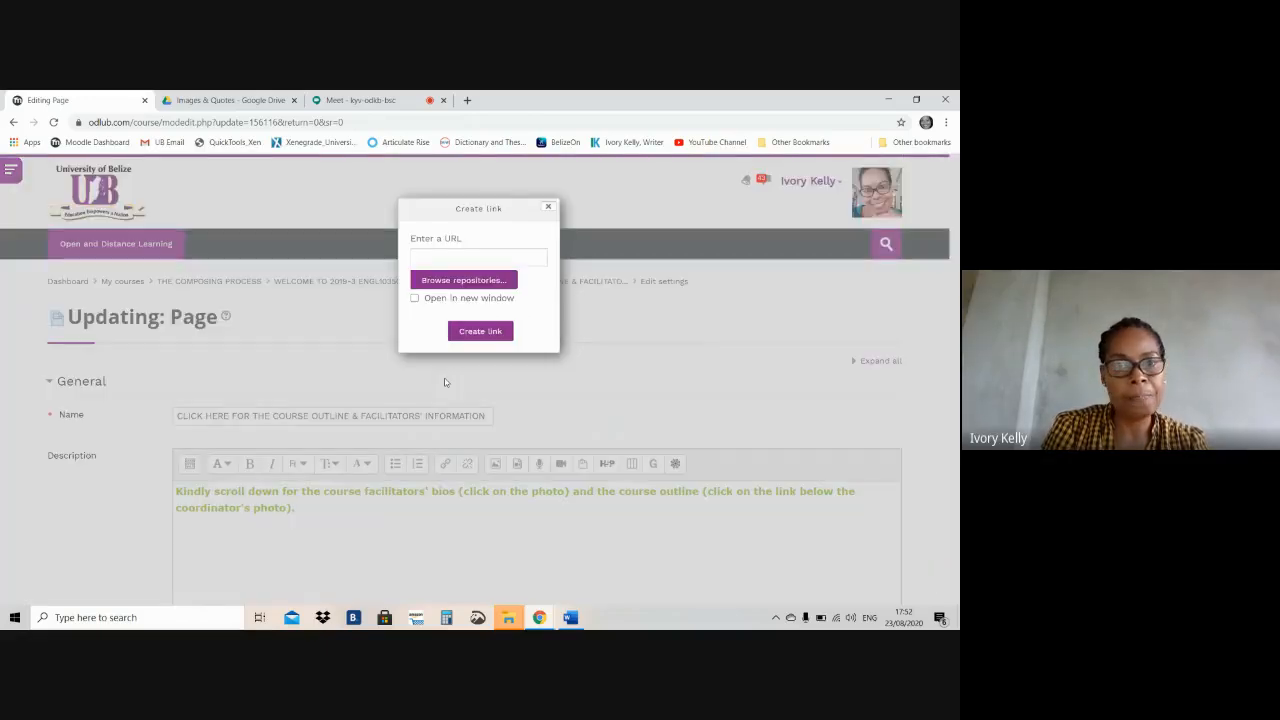
click(462, 260)
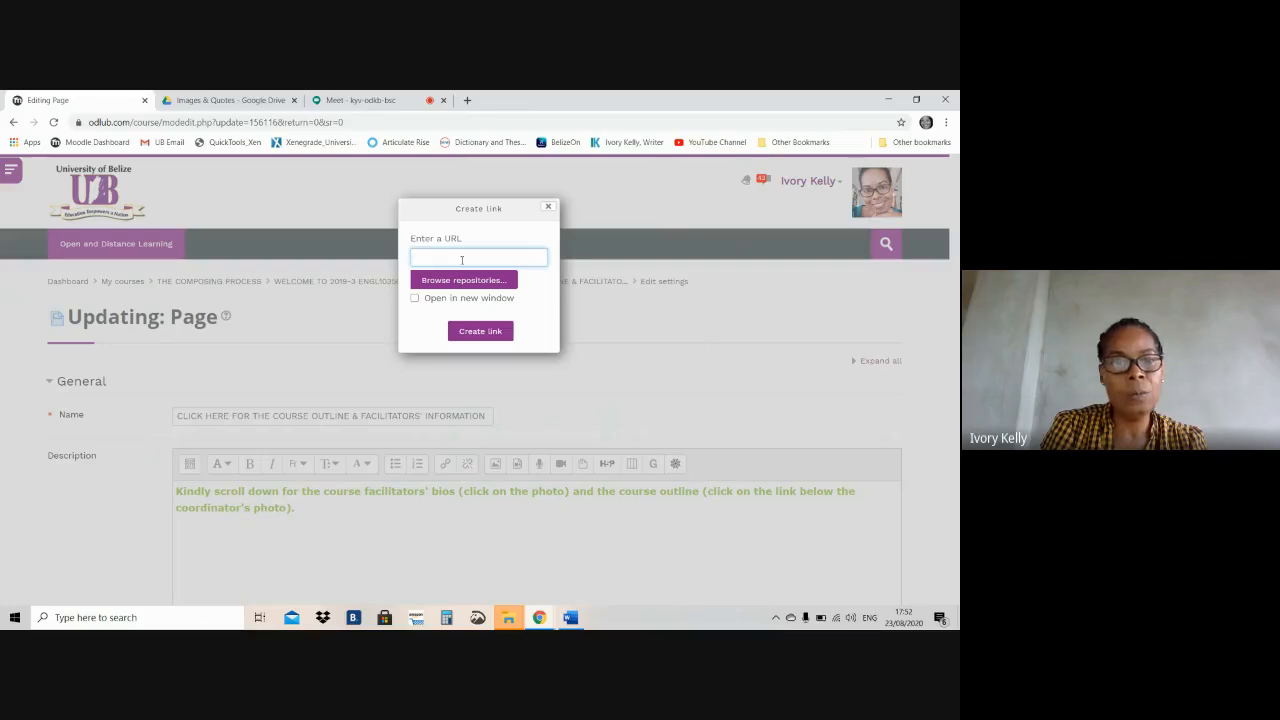
In Google Drive, close the preview and copy the shareable link of "Bio & Portrait, June 2020.PNG"
click(230, 100)
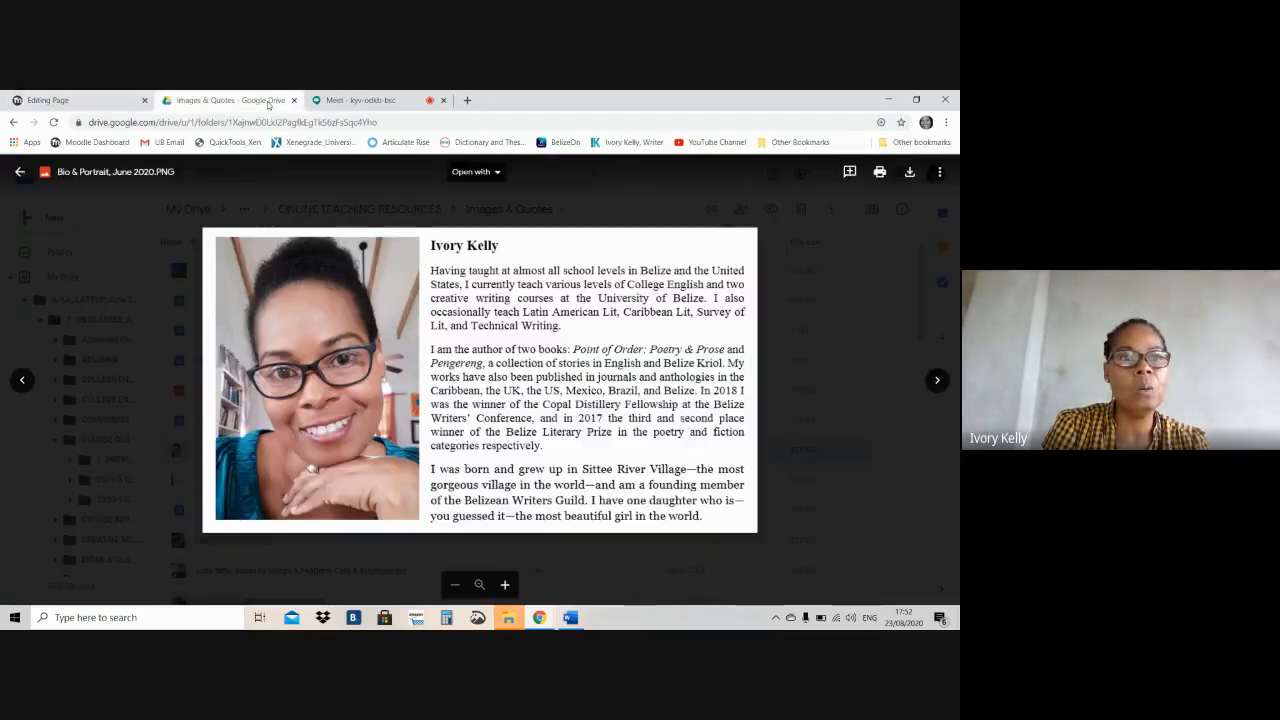
click(20, 172)
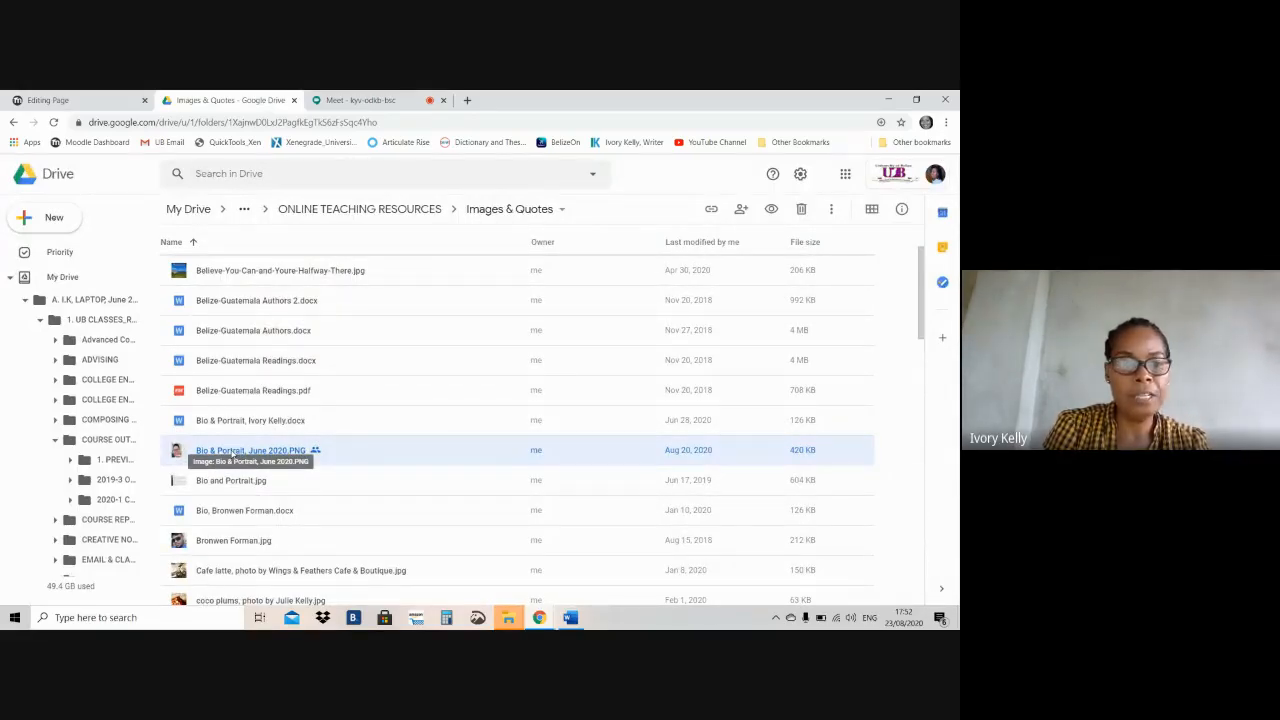
right_click(231, 450)
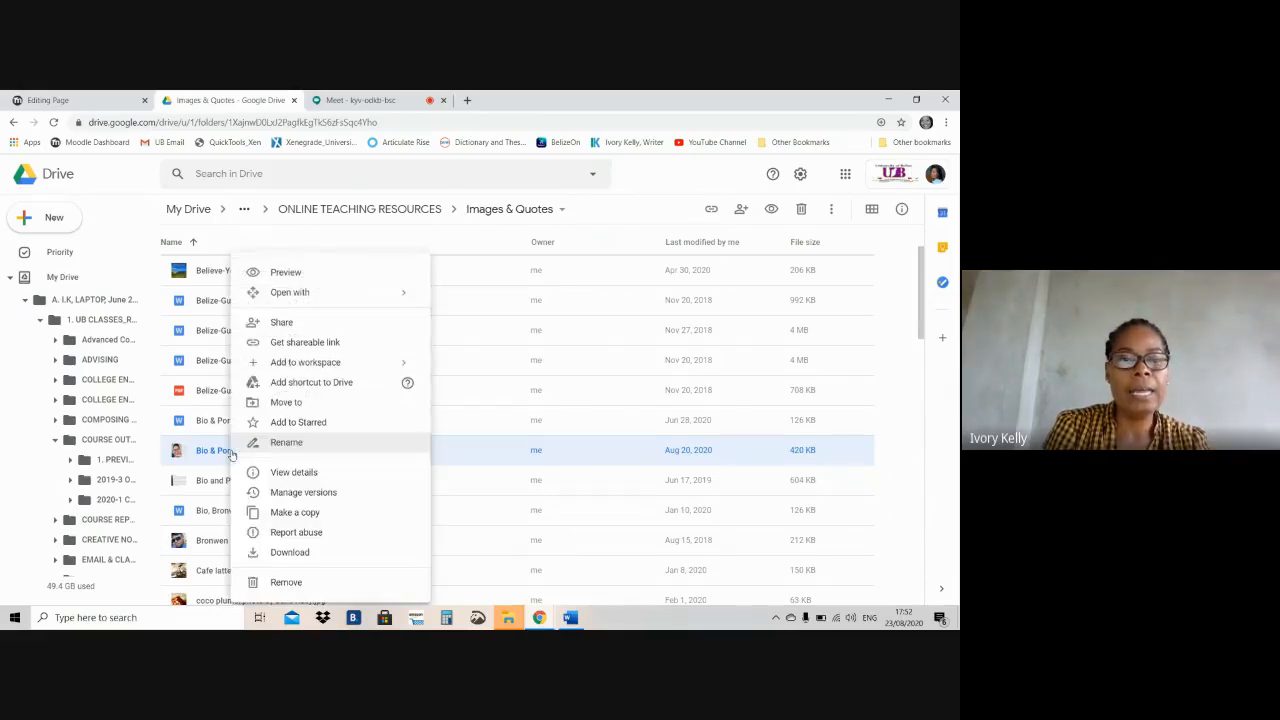
click(301, 343)
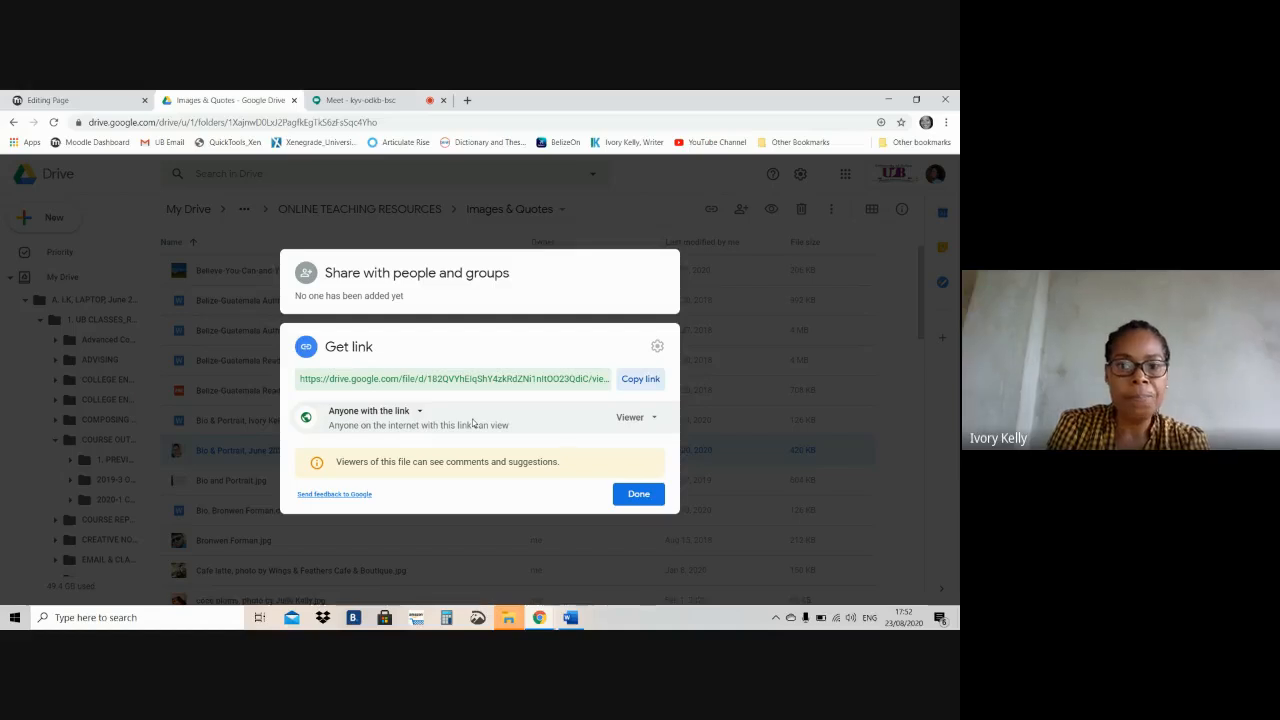
click(631, 386)
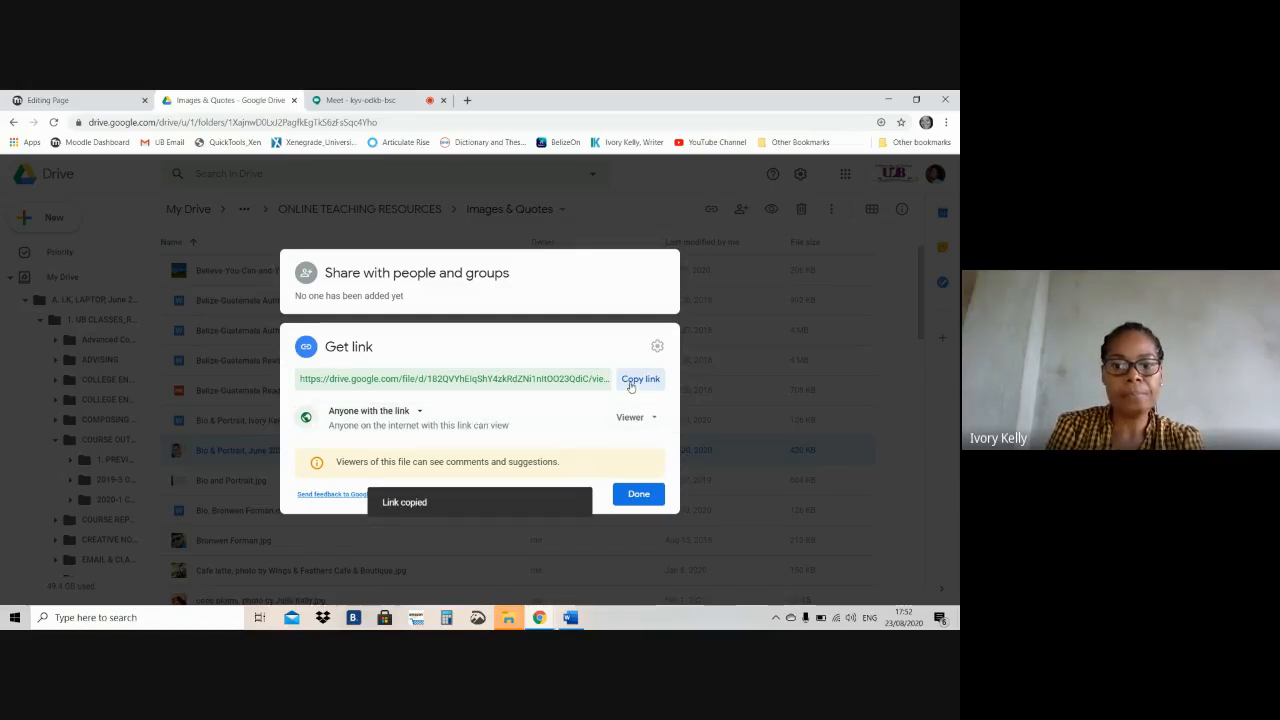
click(624, 496)
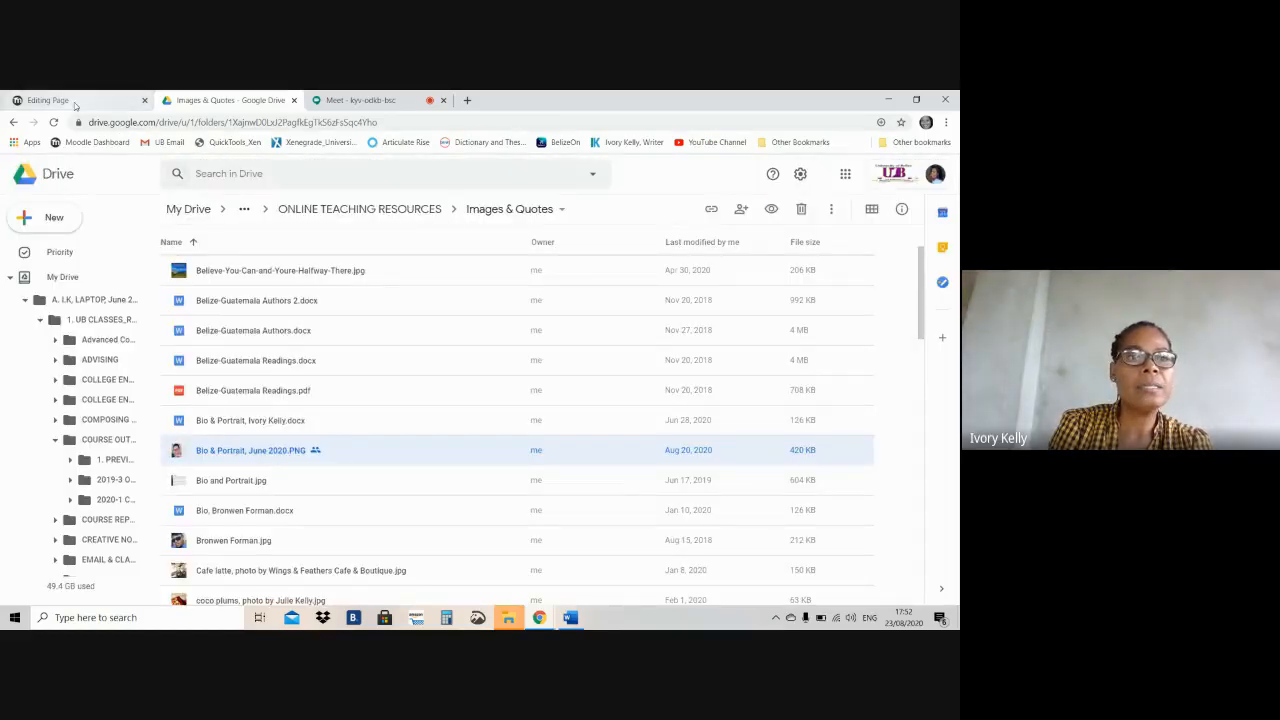
Back in Moodle, link the coordinator's photo to the copied Drive URL, set to open in a new window
click(74, 102)
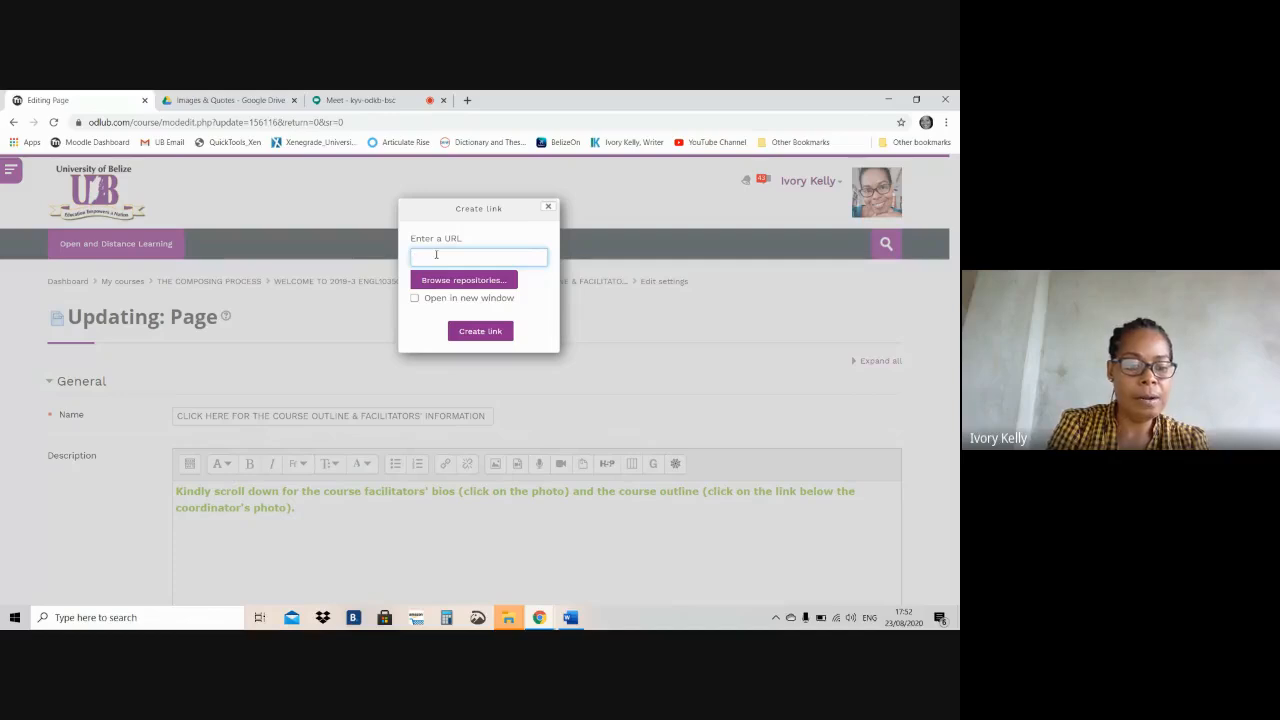
key(ctrl+v)
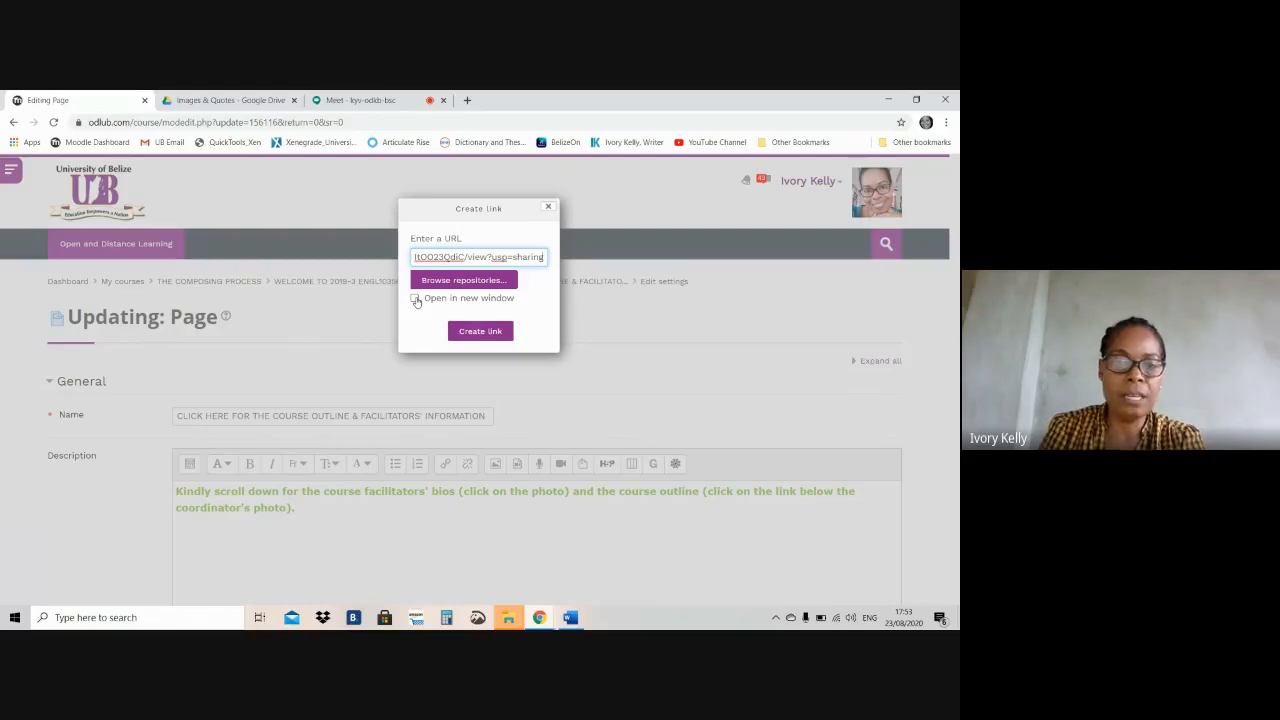
click(415, 299)
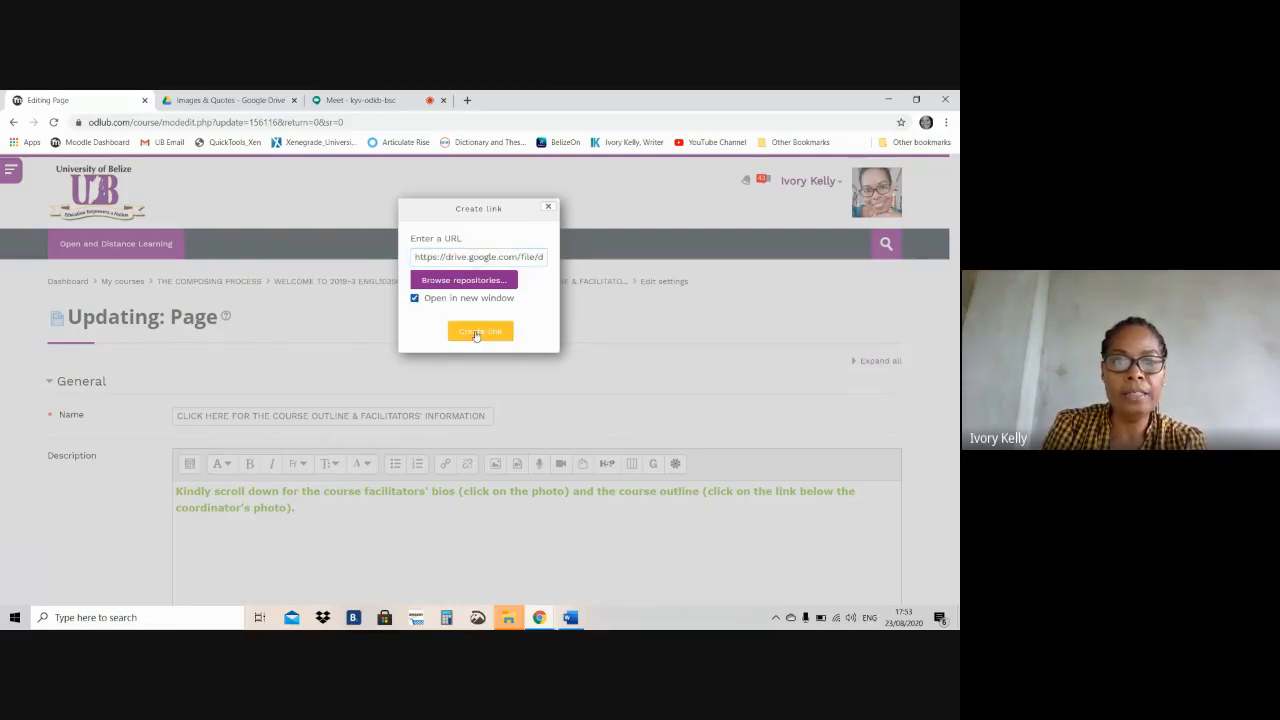
click(476, 333)
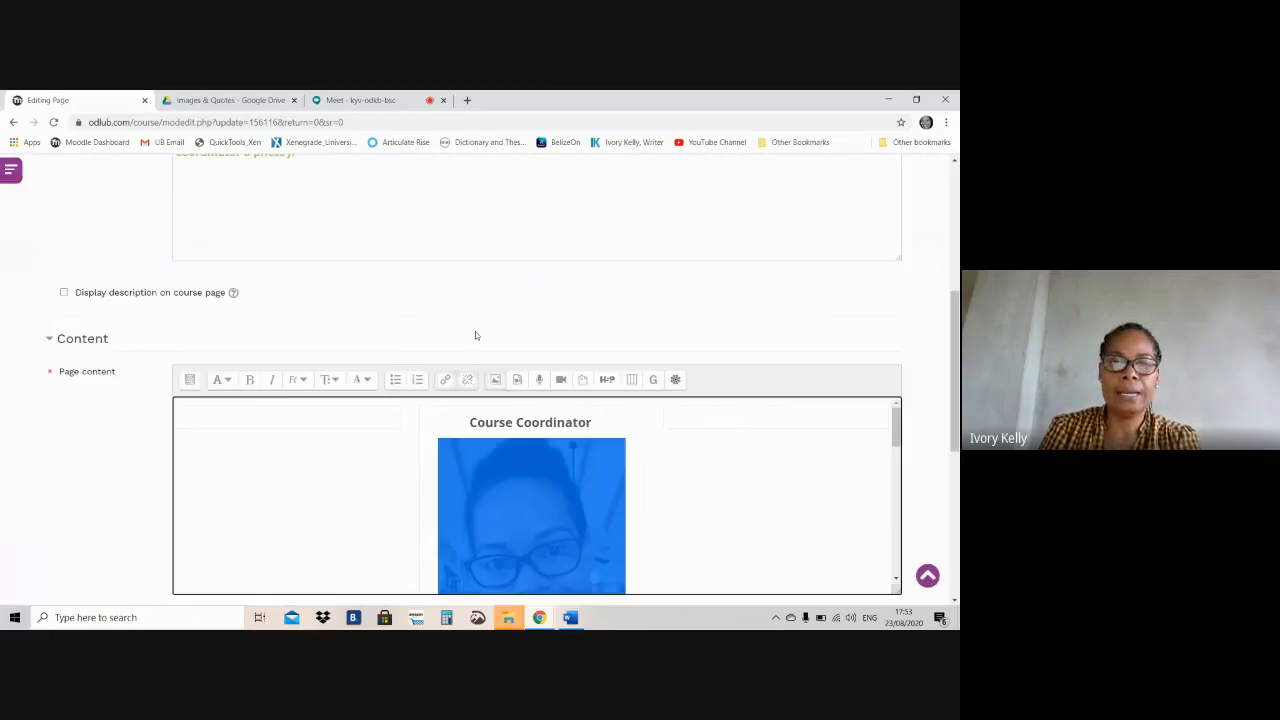
Examine the linked coordinator photo and the details table beneath it, including the Download entry for the course outline
drag(898, 425, 897, 450)
click(793, 467)
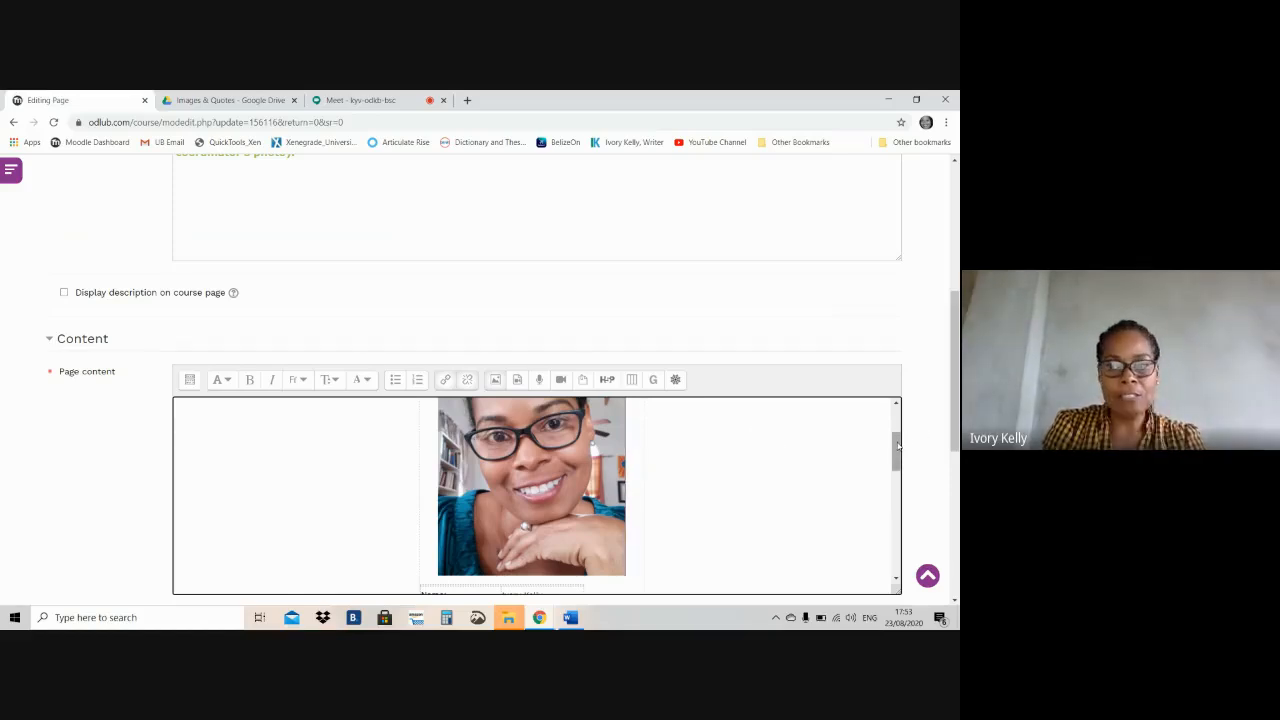
mouse_move(897, 447)
mouse_down()
mouse_move(900, 477)
mouse_move(900, 431)
mouse_up()
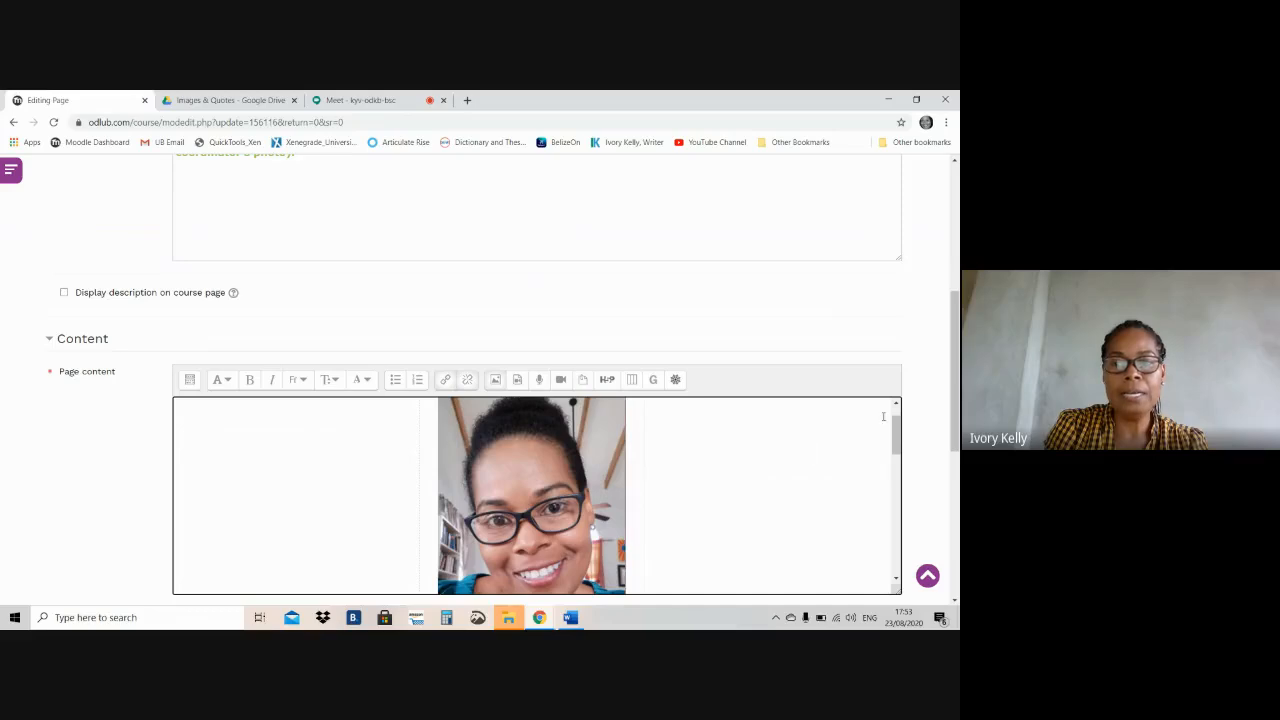
drag(895, 430, 894, 477)
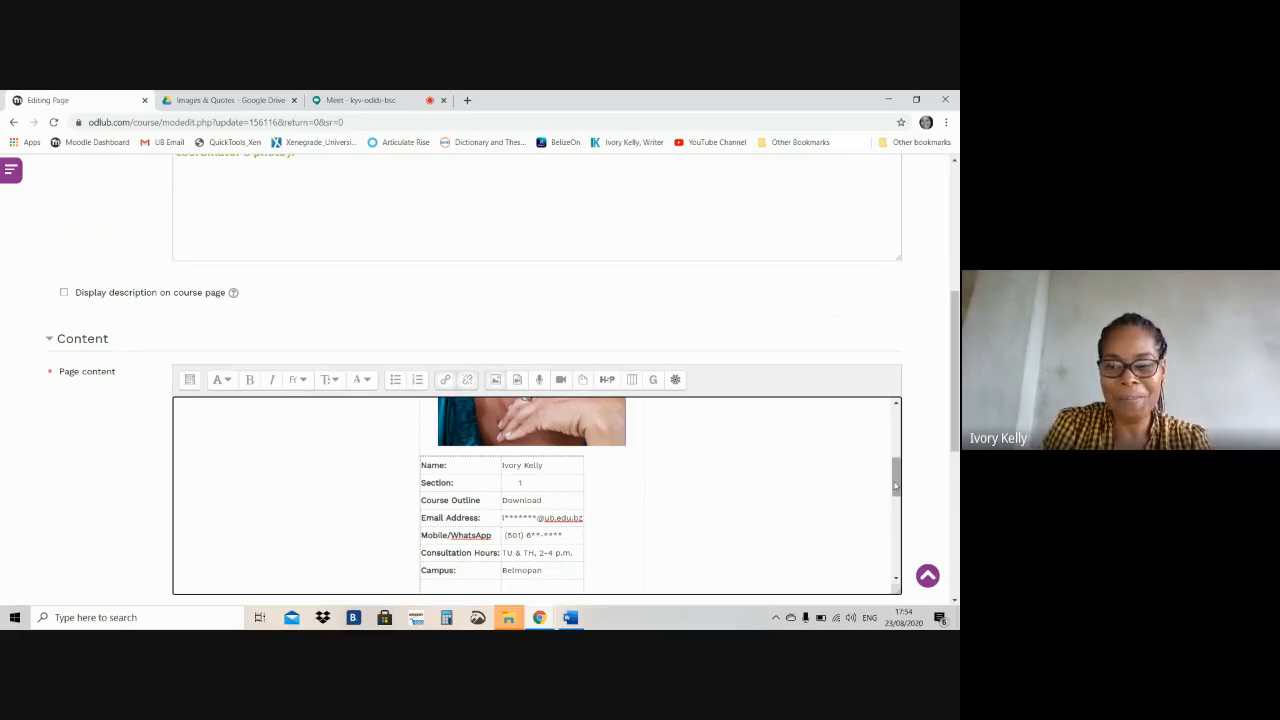
scroll(896, 485, up, 2)
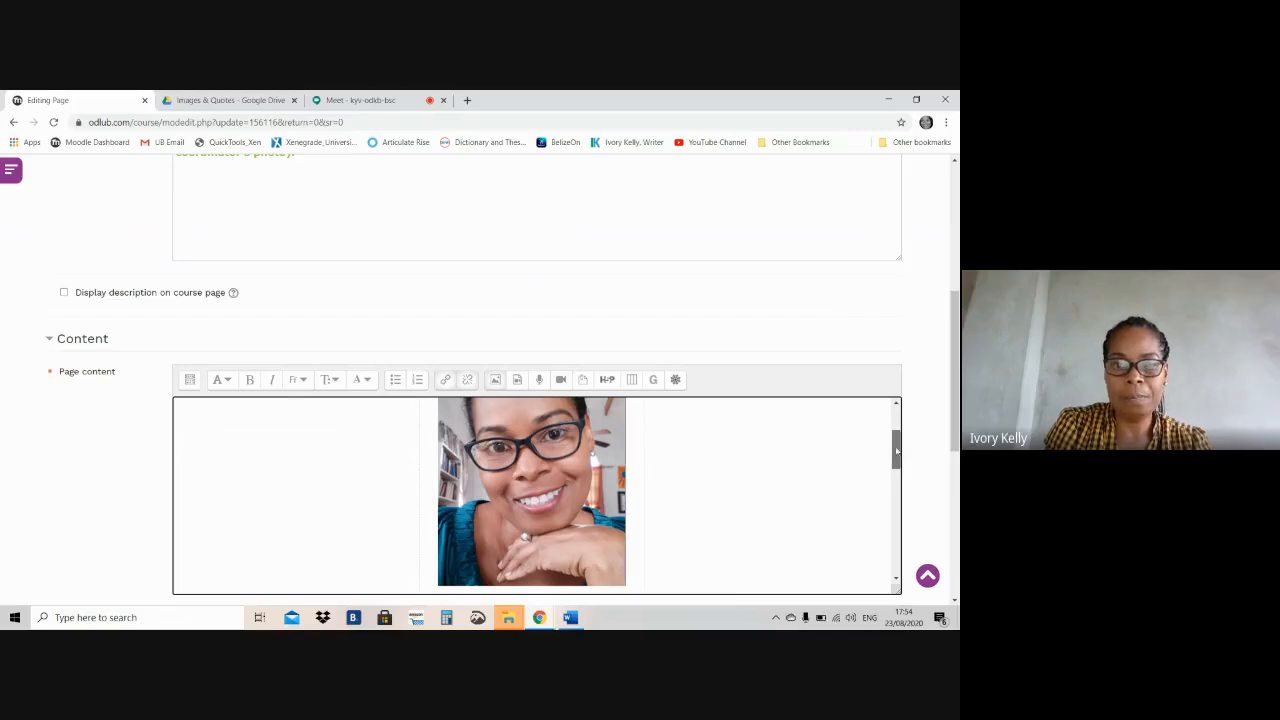
drag(896, 452, 897, 478)
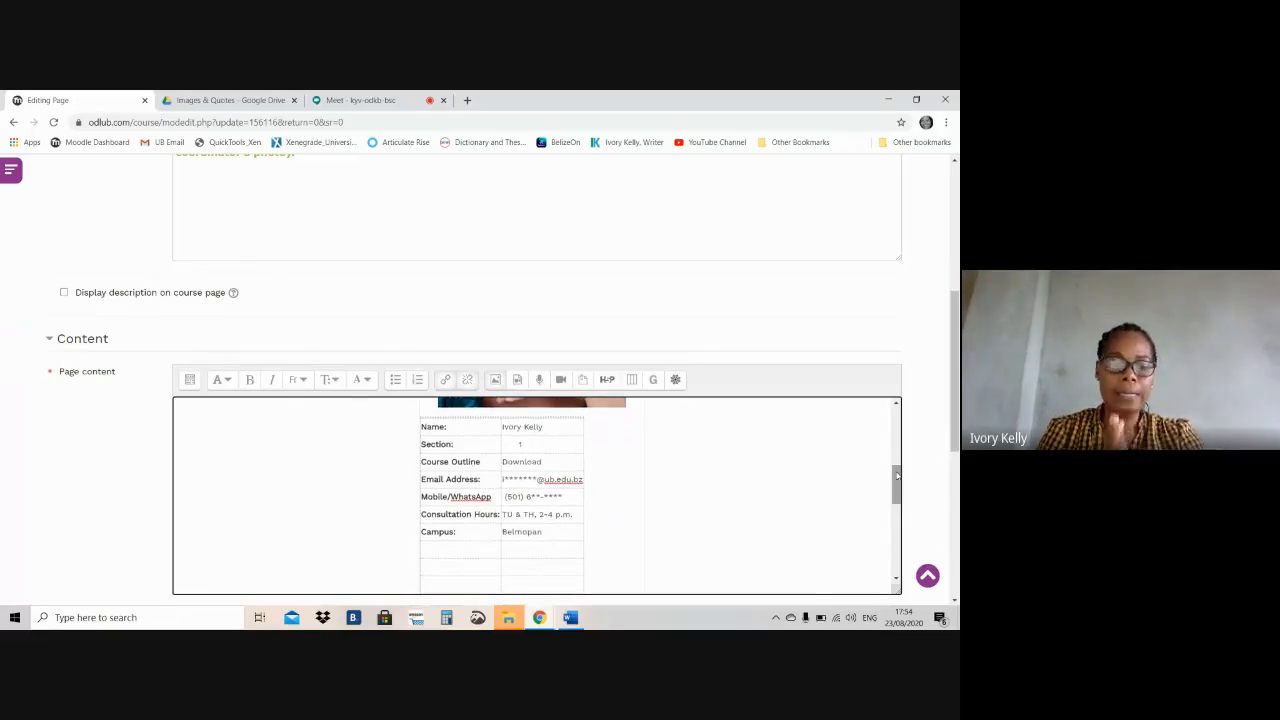
double_click(520, 461)
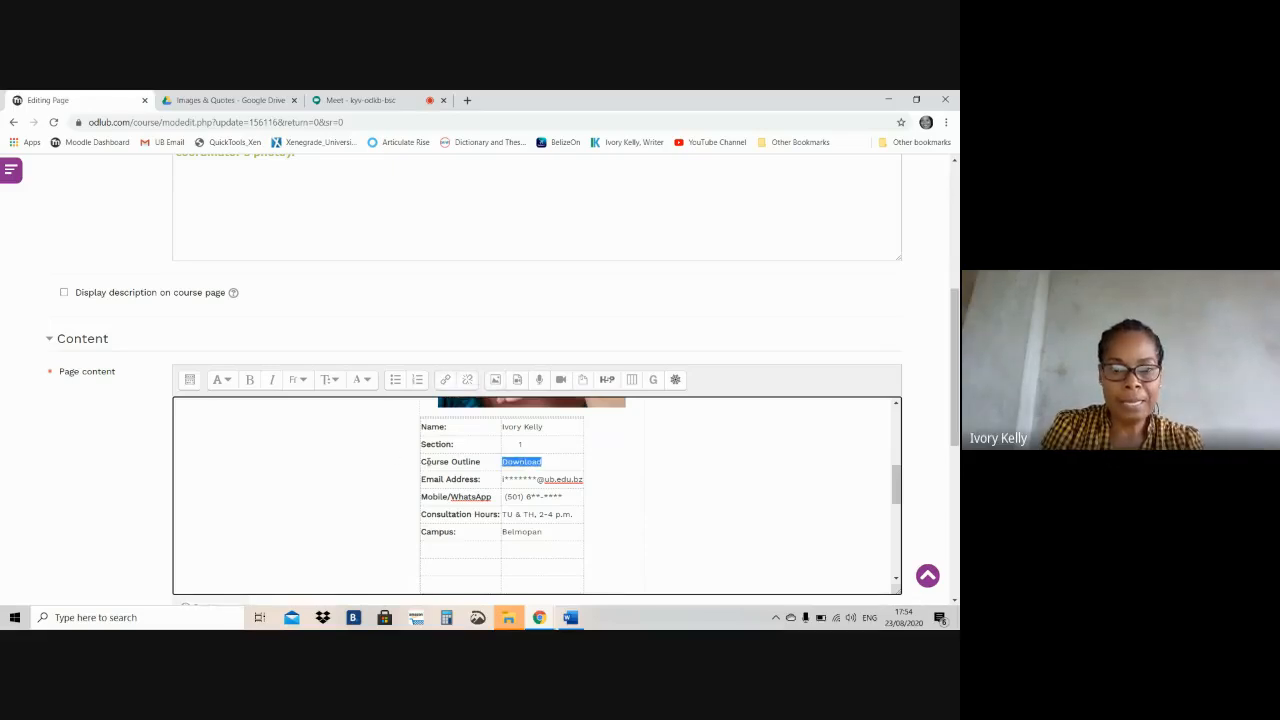
click(473, 466)
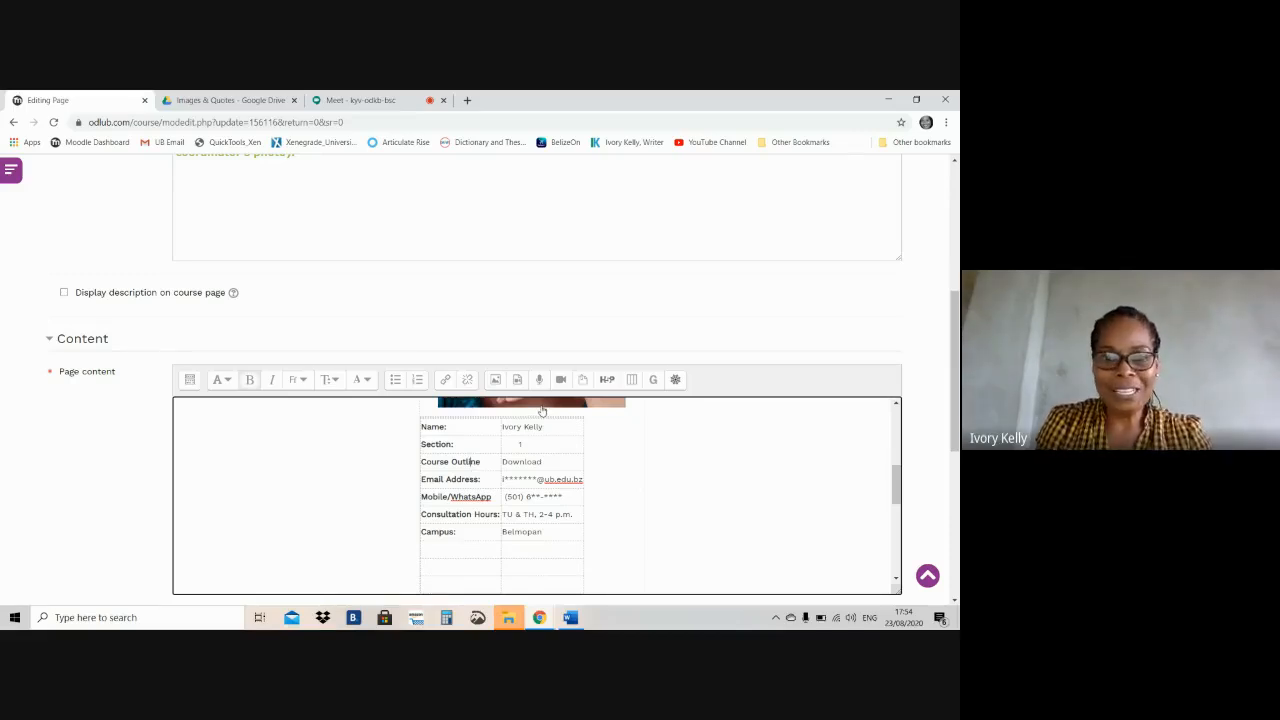
Change the Course Outline entry in the coordinator's details table to read "View or Download"
double_click(513, 463)
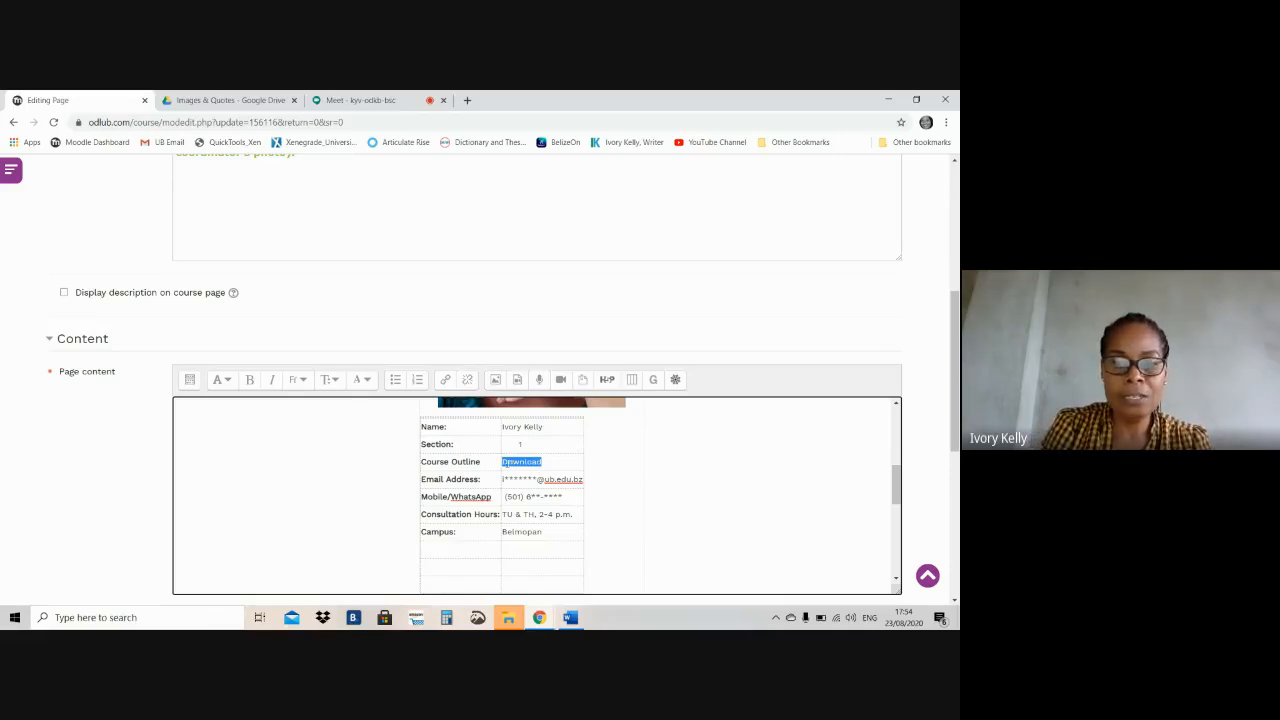
click(504, 463)
key(Delete)
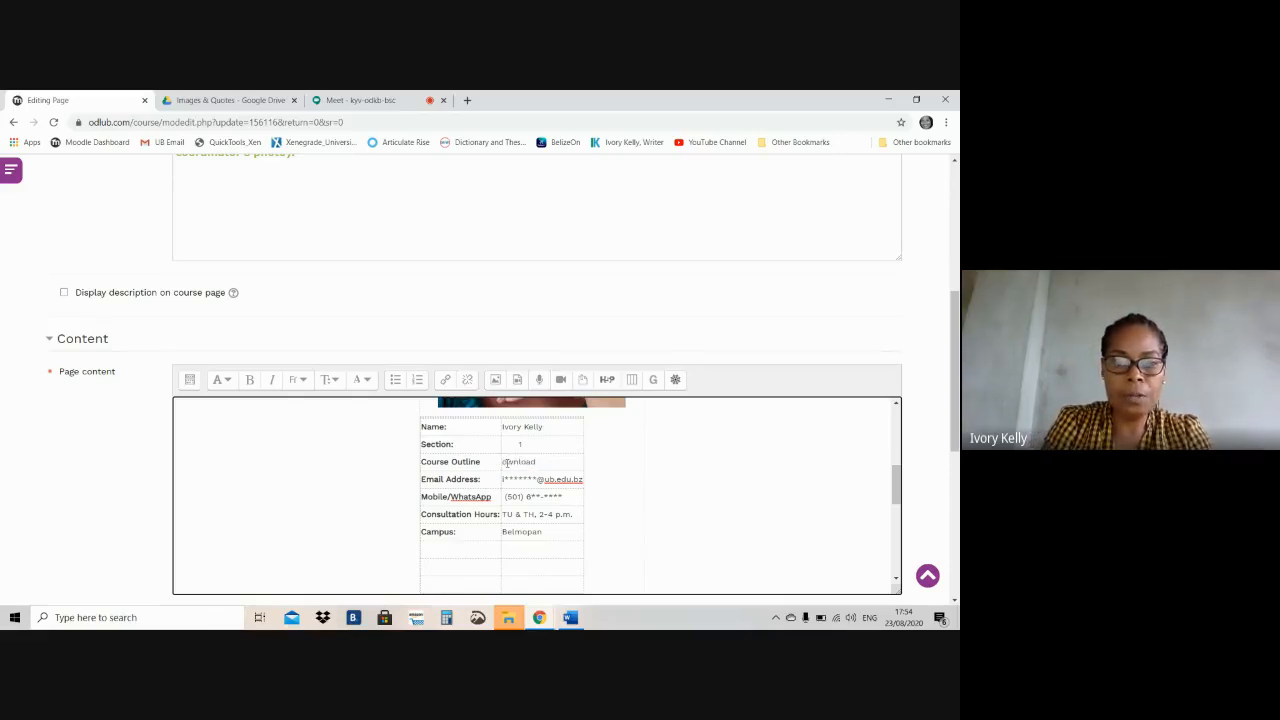
text(See)
text(or)
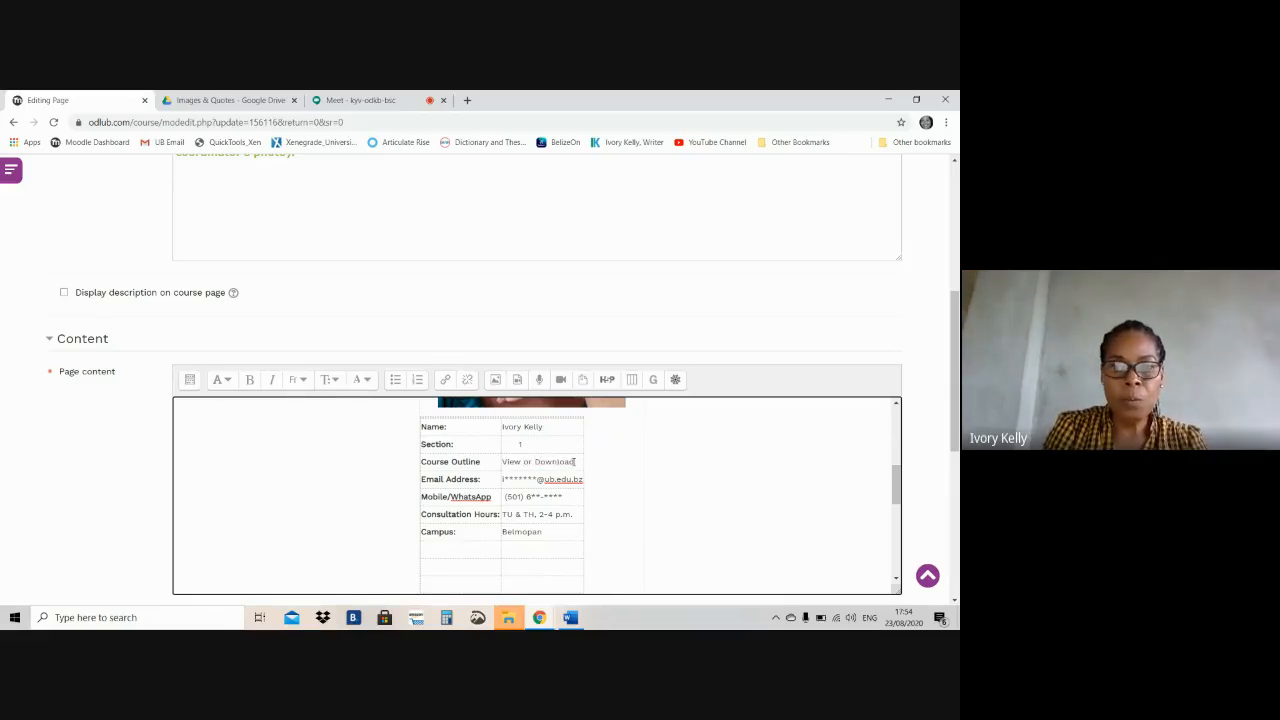
Format the whole Course Outline row, label and "View or Download" entry, as bold text in the large font size
drag(575, 461, 419, 462)
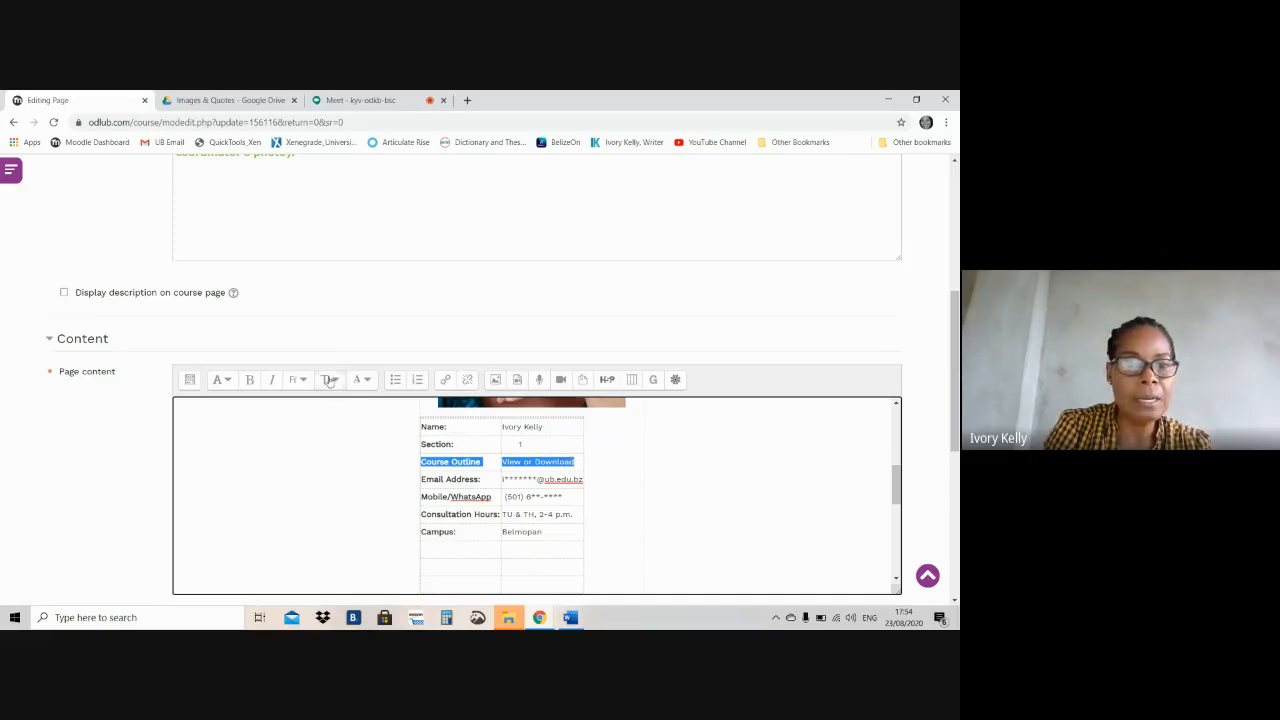
click(252, 381)
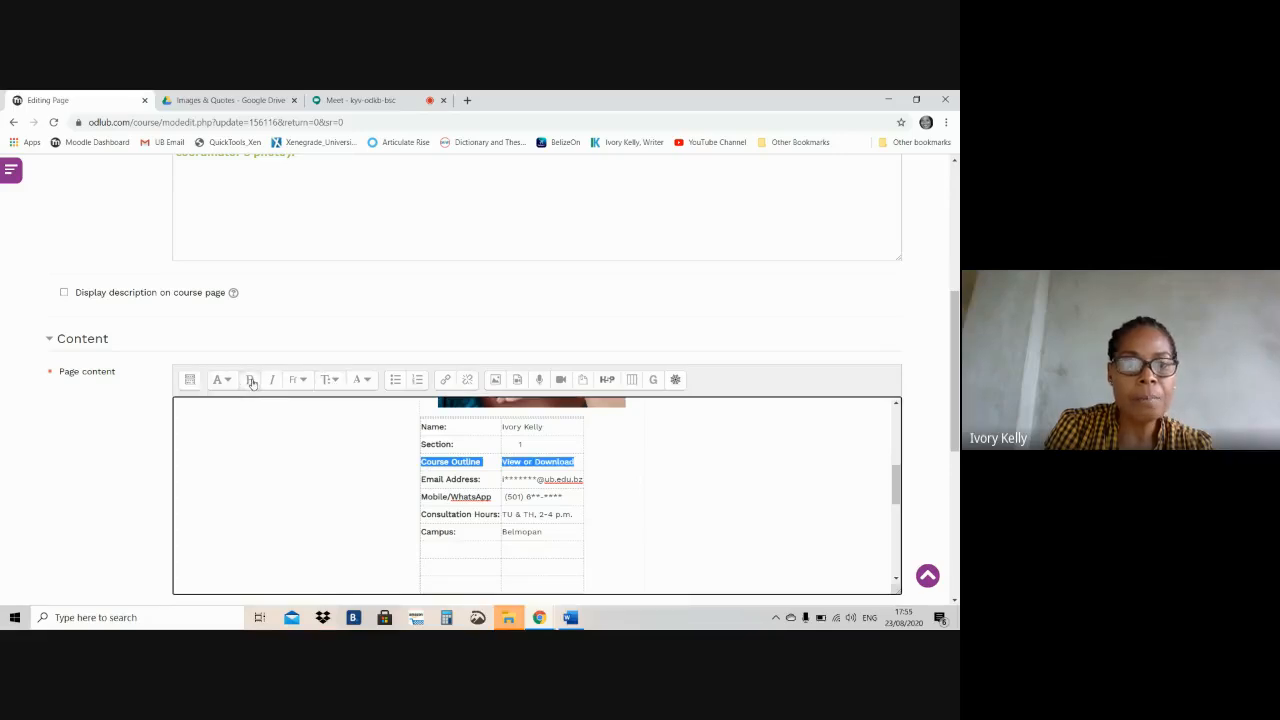
click(331, 381)
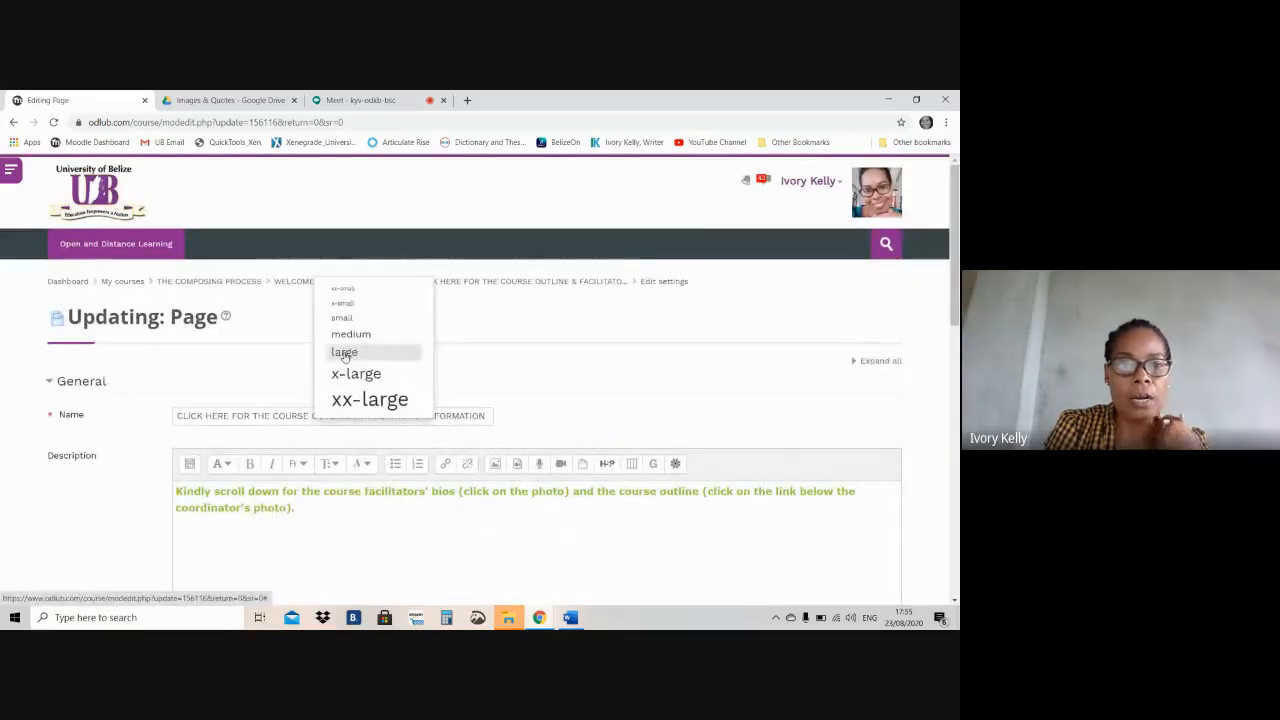
click(345, 355)
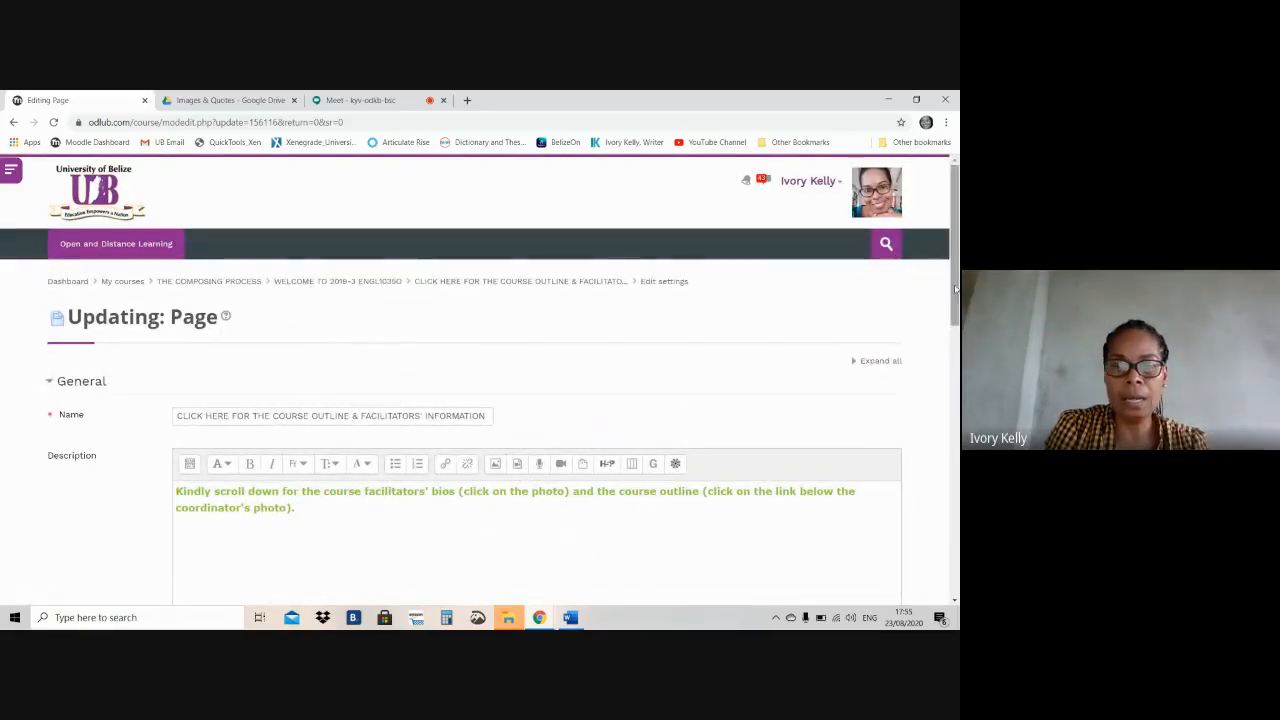
scroll(955, 289, down, 4)
click(664, 438)
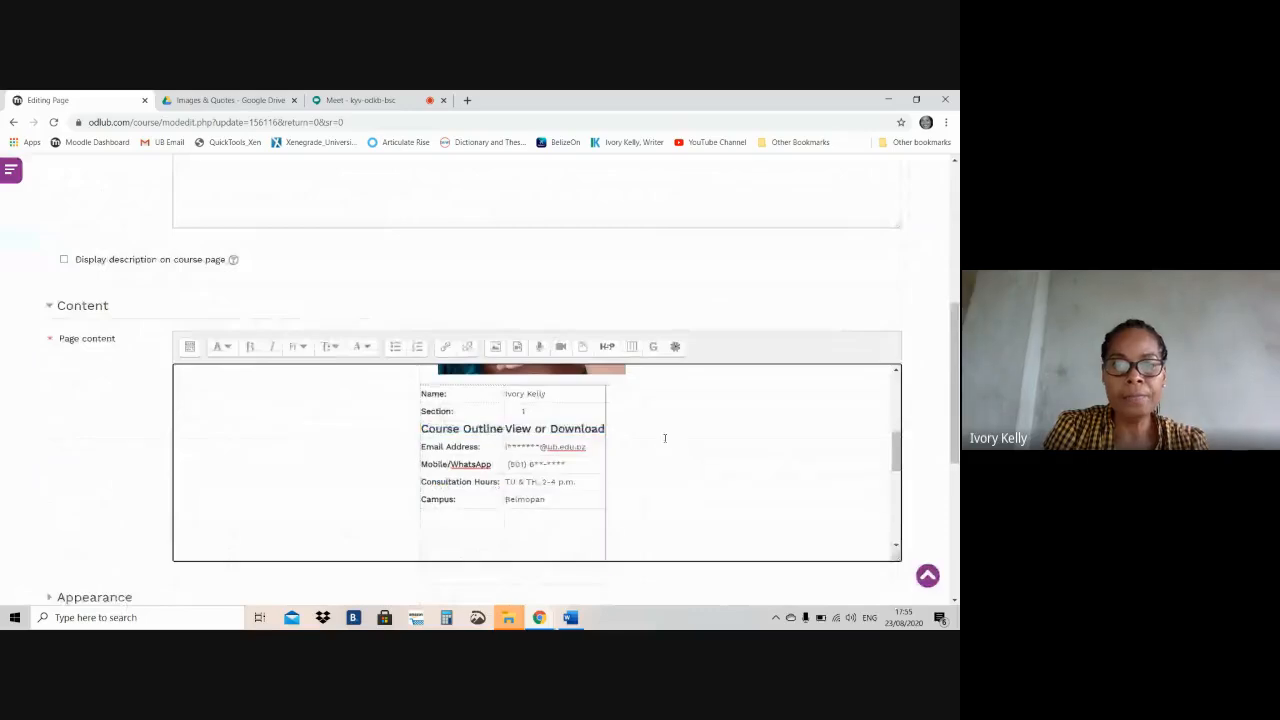
Select the "View or Download" text in the Course Outline row as the text for the link
click(586, 428)
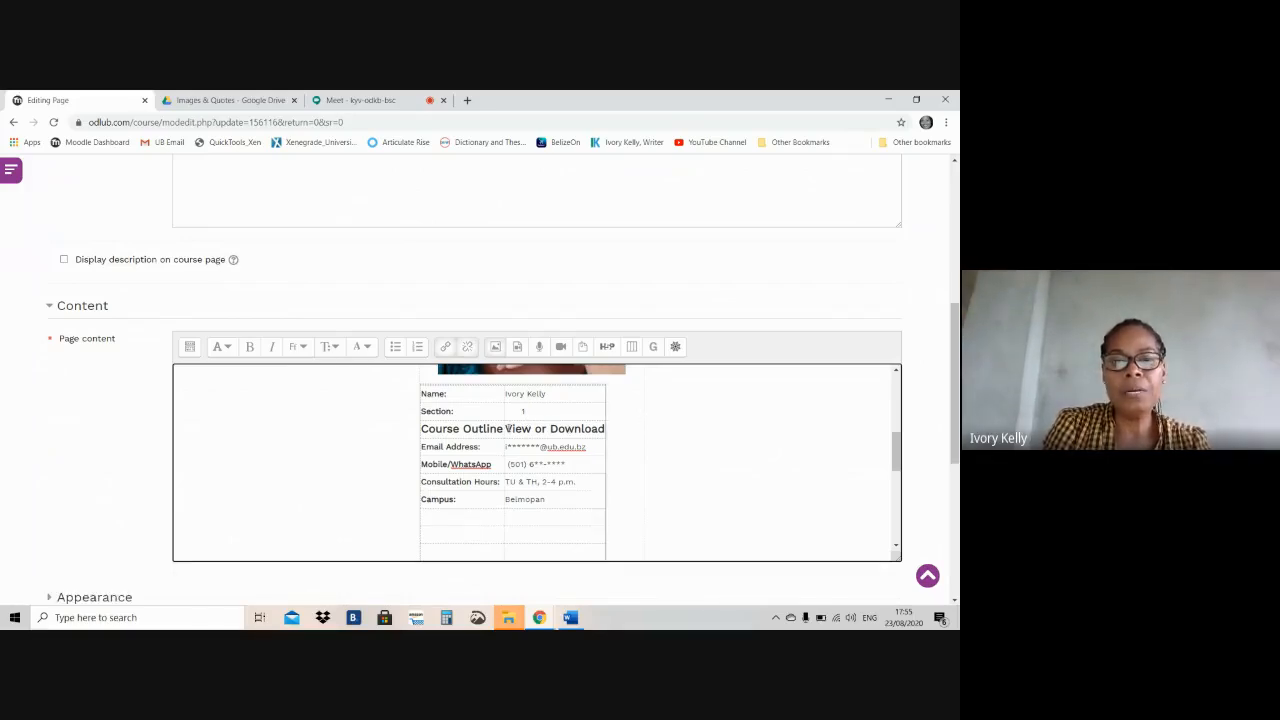
drag(506, 428, 605, 428)
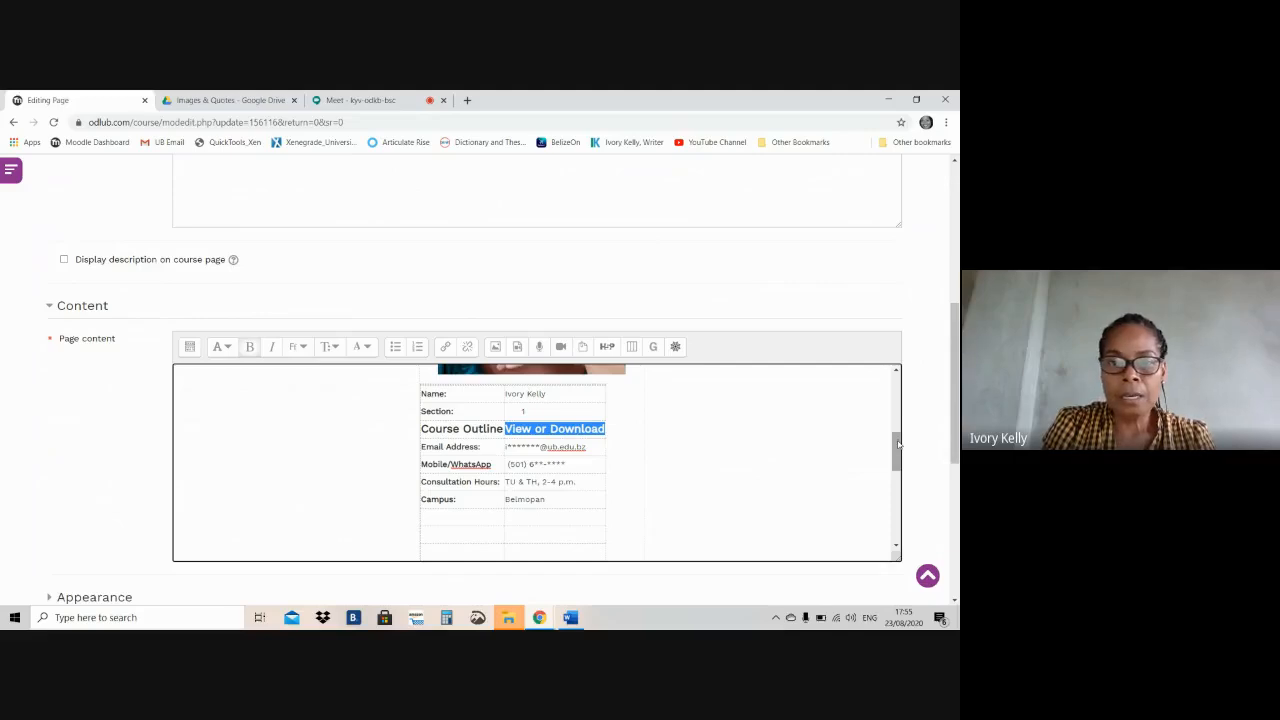
drag(897, 443, 897, 428)
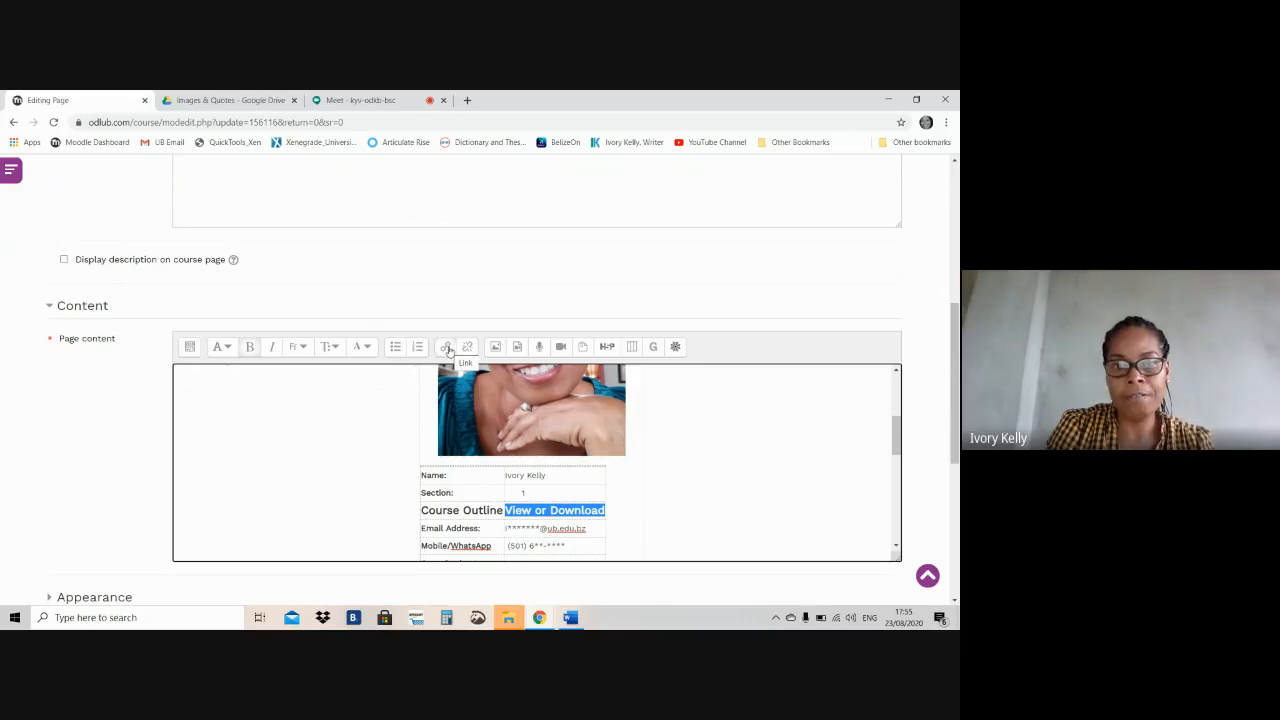
Switch to Google Drive and open the "2020-1 Course Outlines" folder inside COURSE OUTLINES under the UB CLASSES folder
click(257, 103)
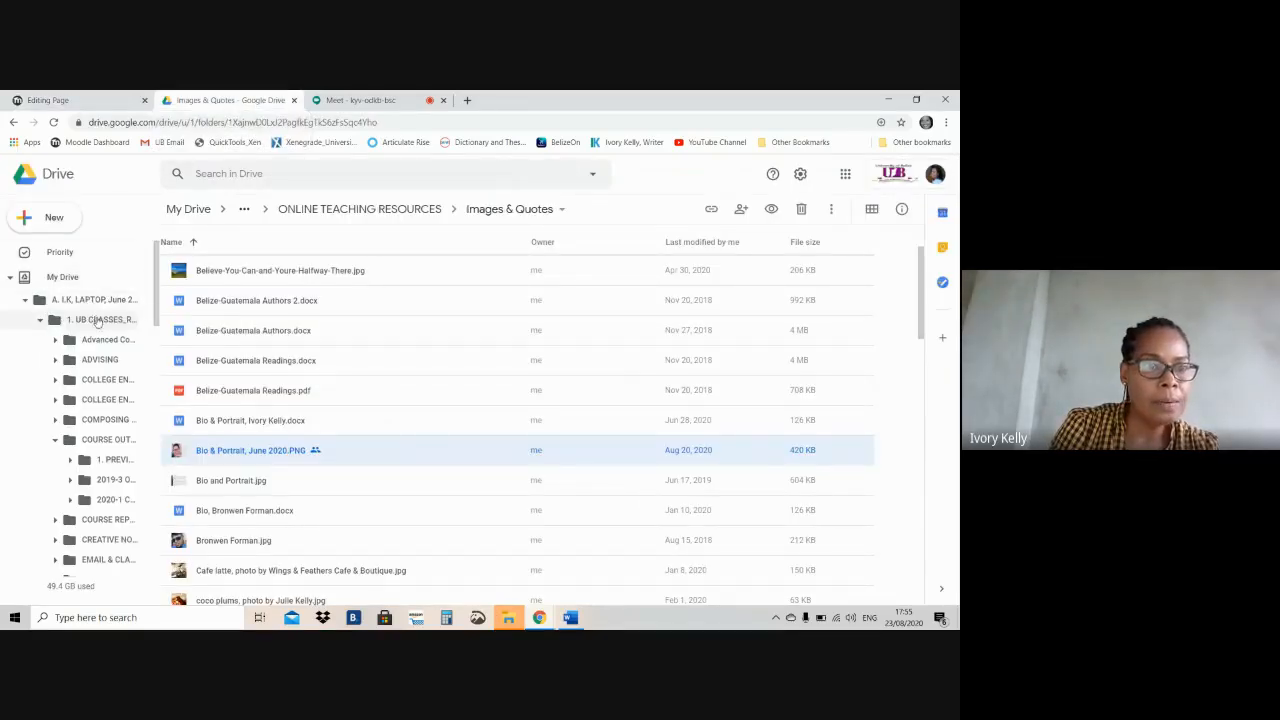
click(97, 320)
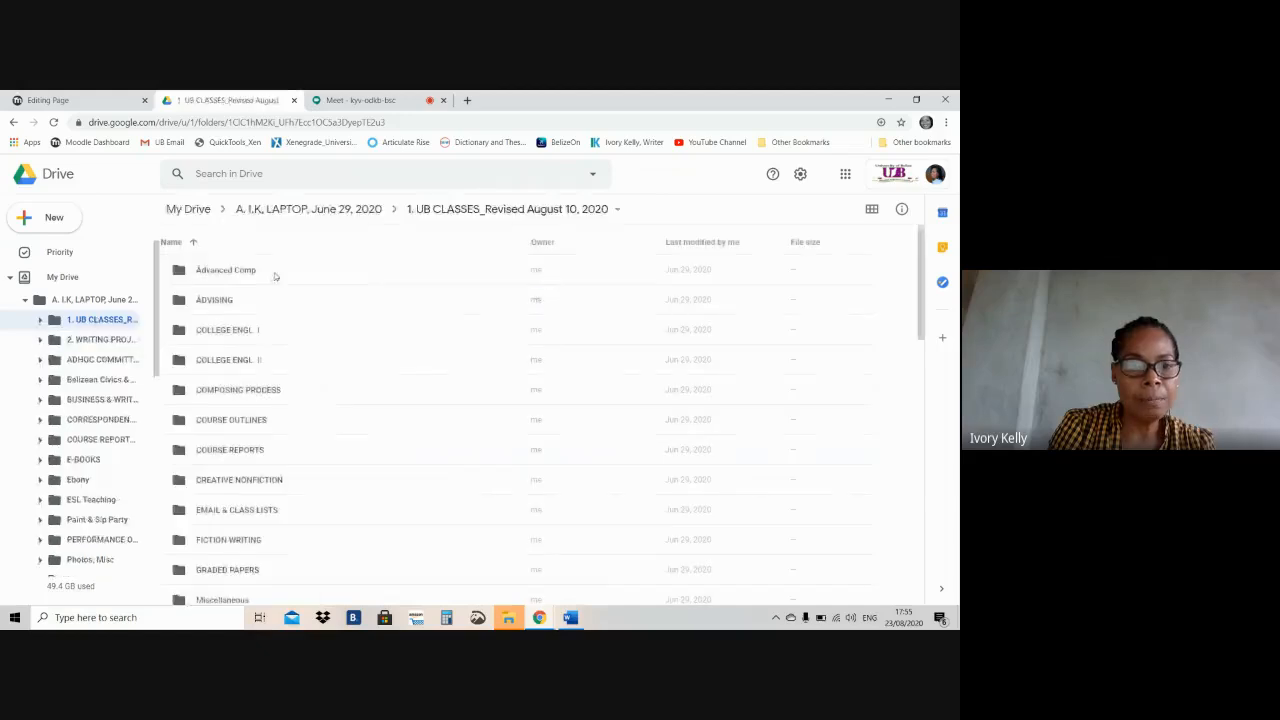
double_click(230, 421)
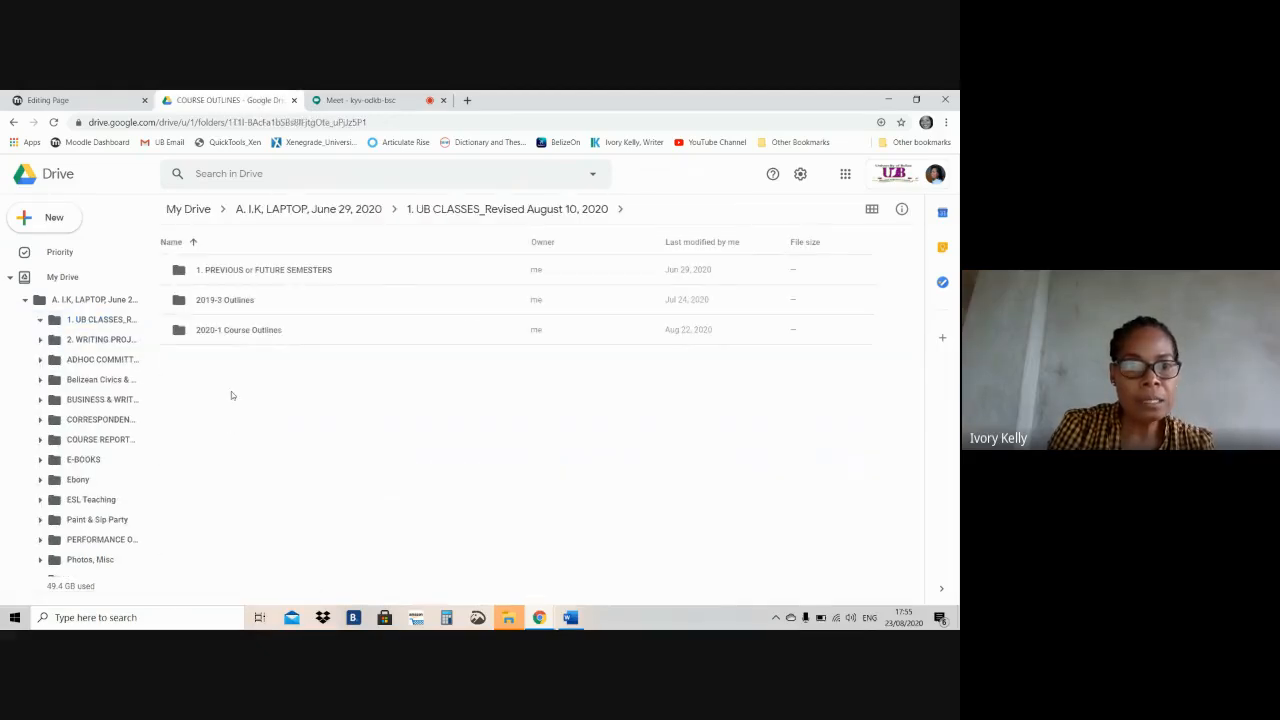
double_click(249, 331)
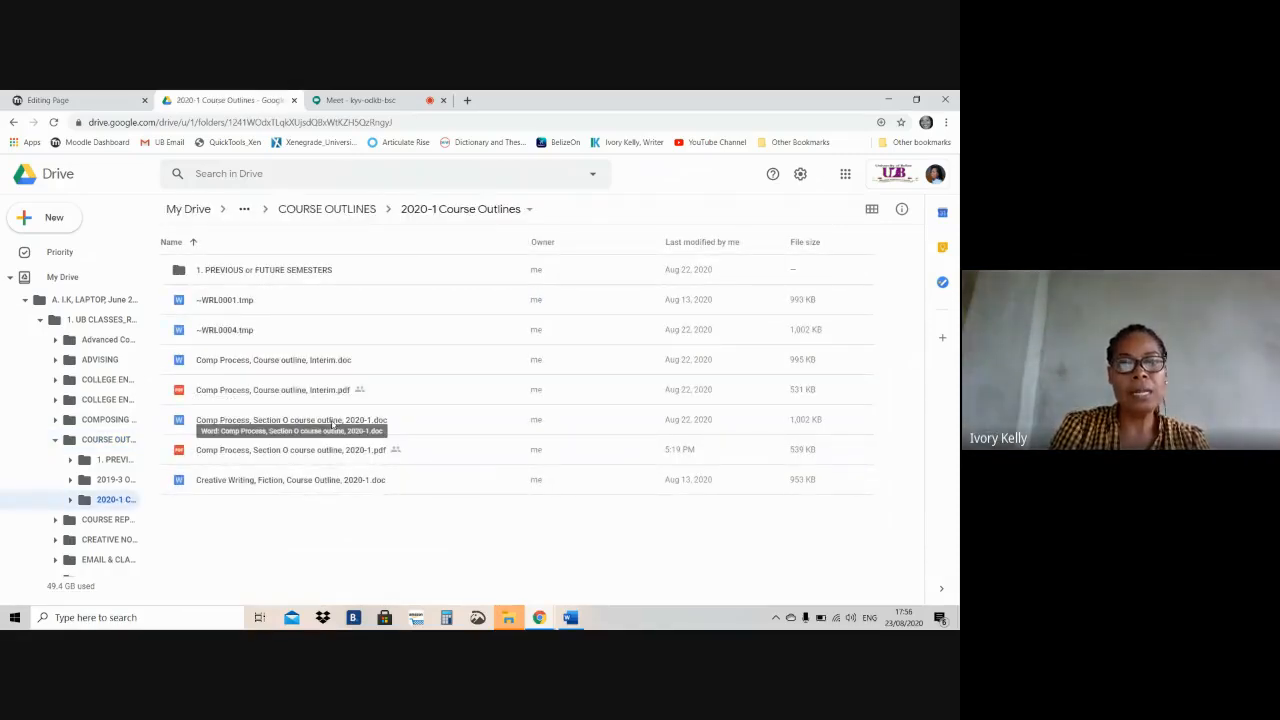
Share "Comp Process, Section O course outline, 2020-1.doc" with anyone who has the link and copy its shareable link
click(332, 422)
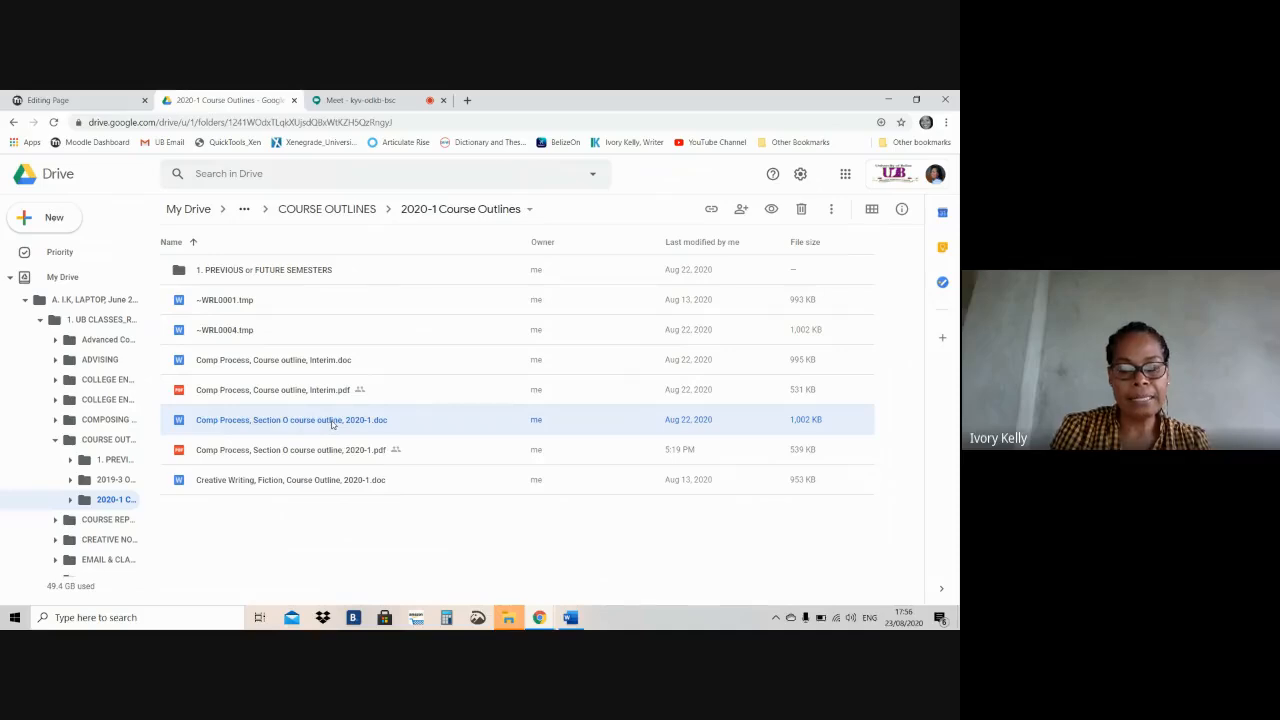
right_click(332, 423)
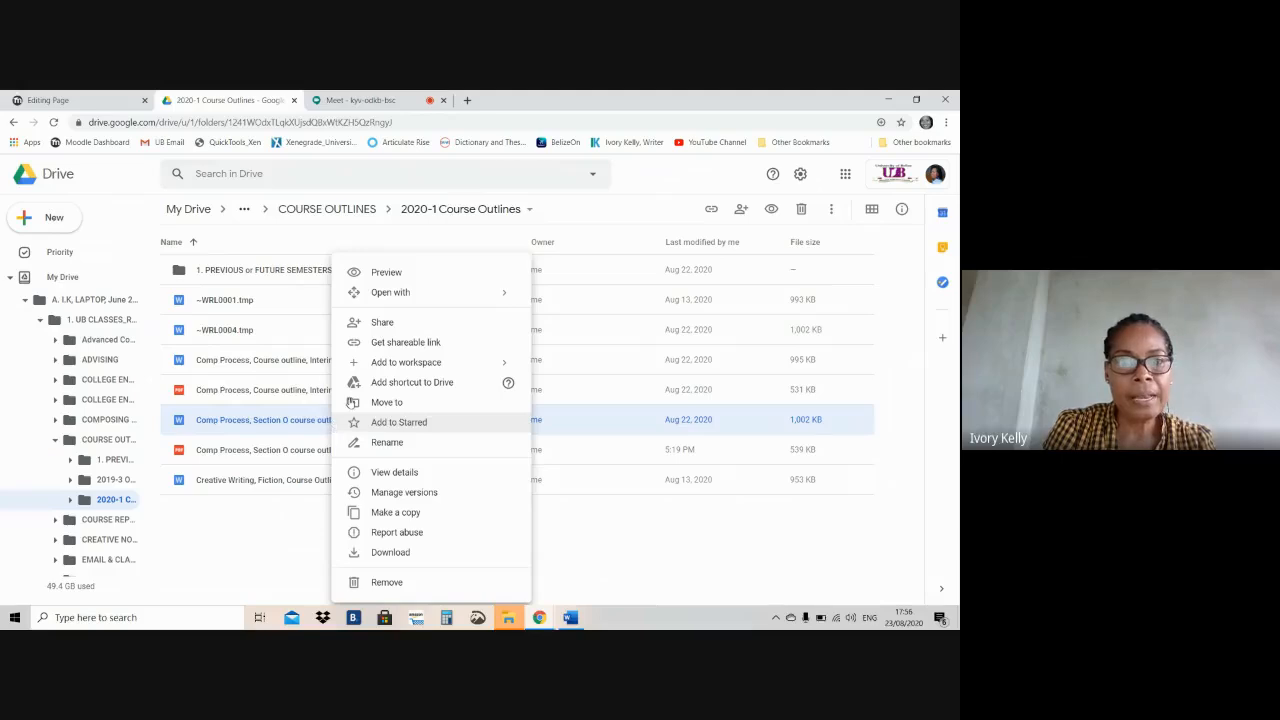
click(387, 343)
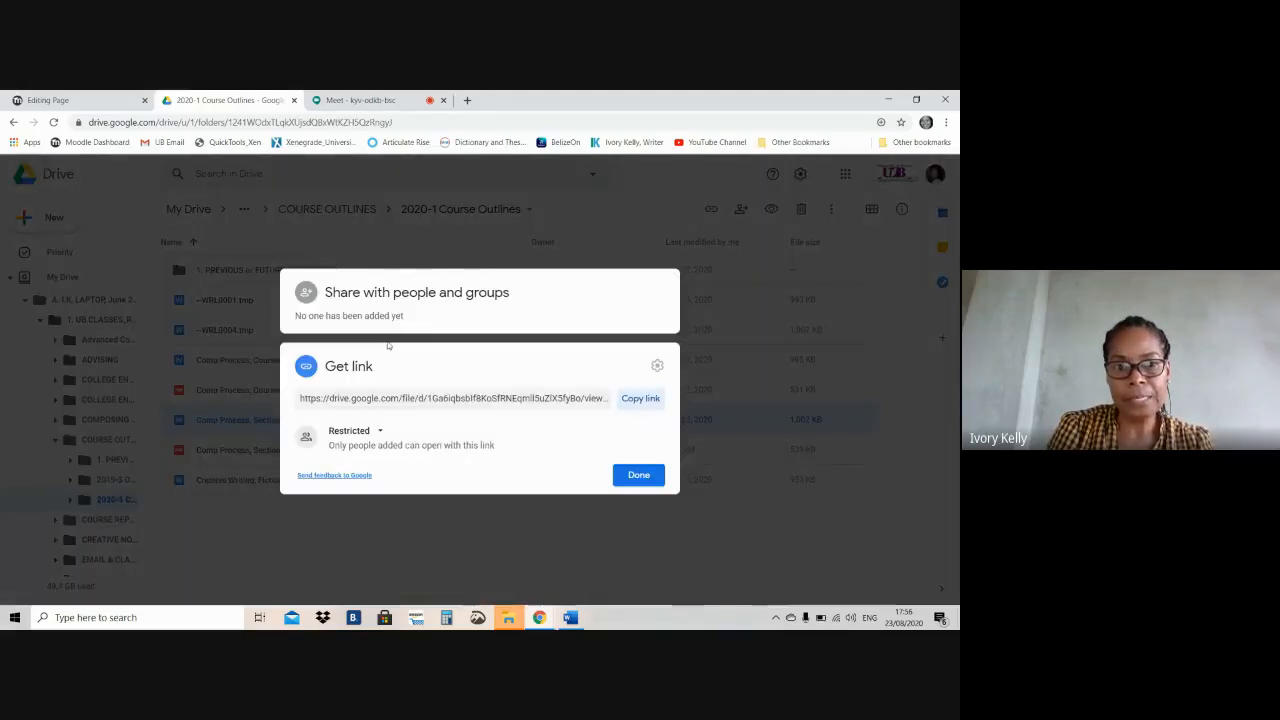
click(380, 432)
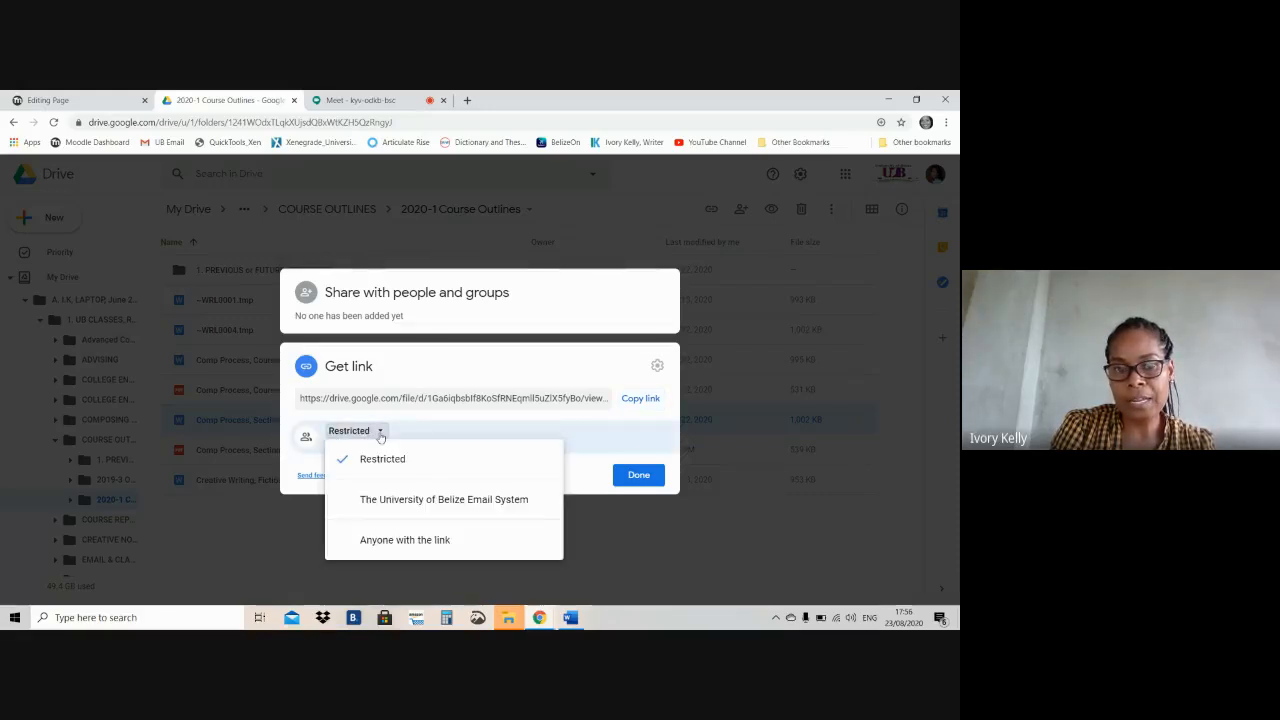
click(382, 541)
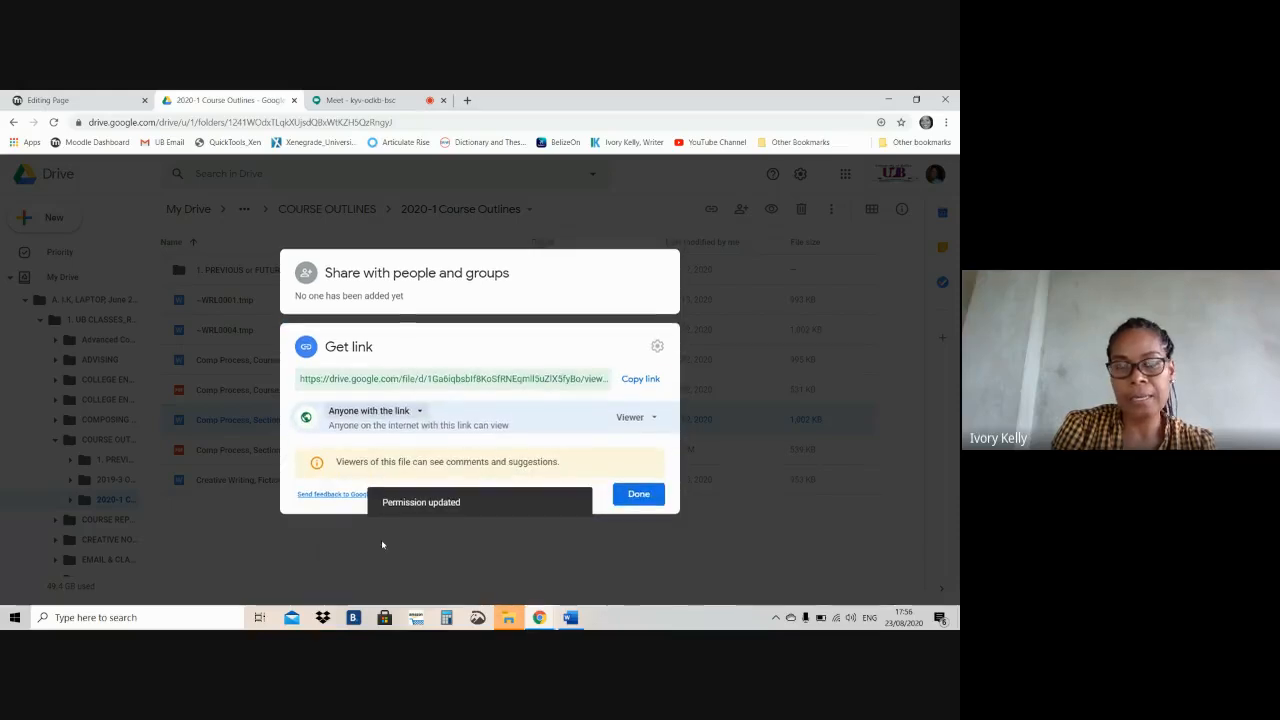
click(642, 380)
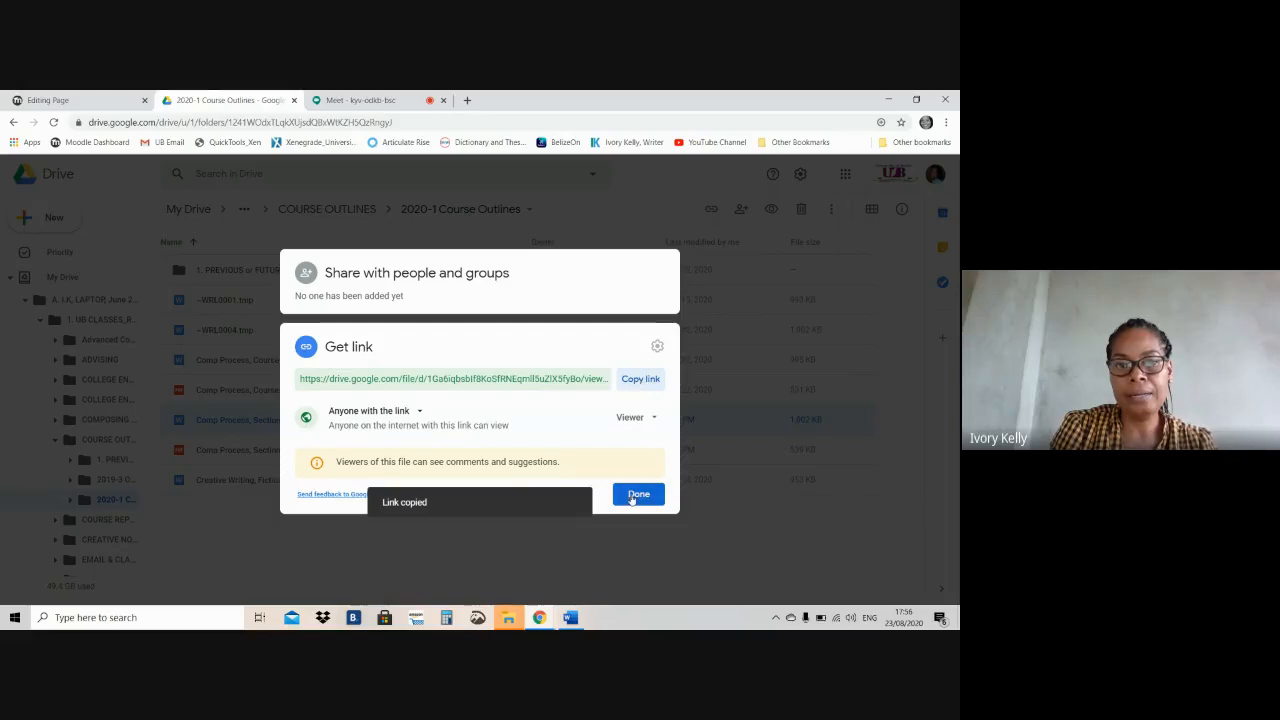
click(633, 497)
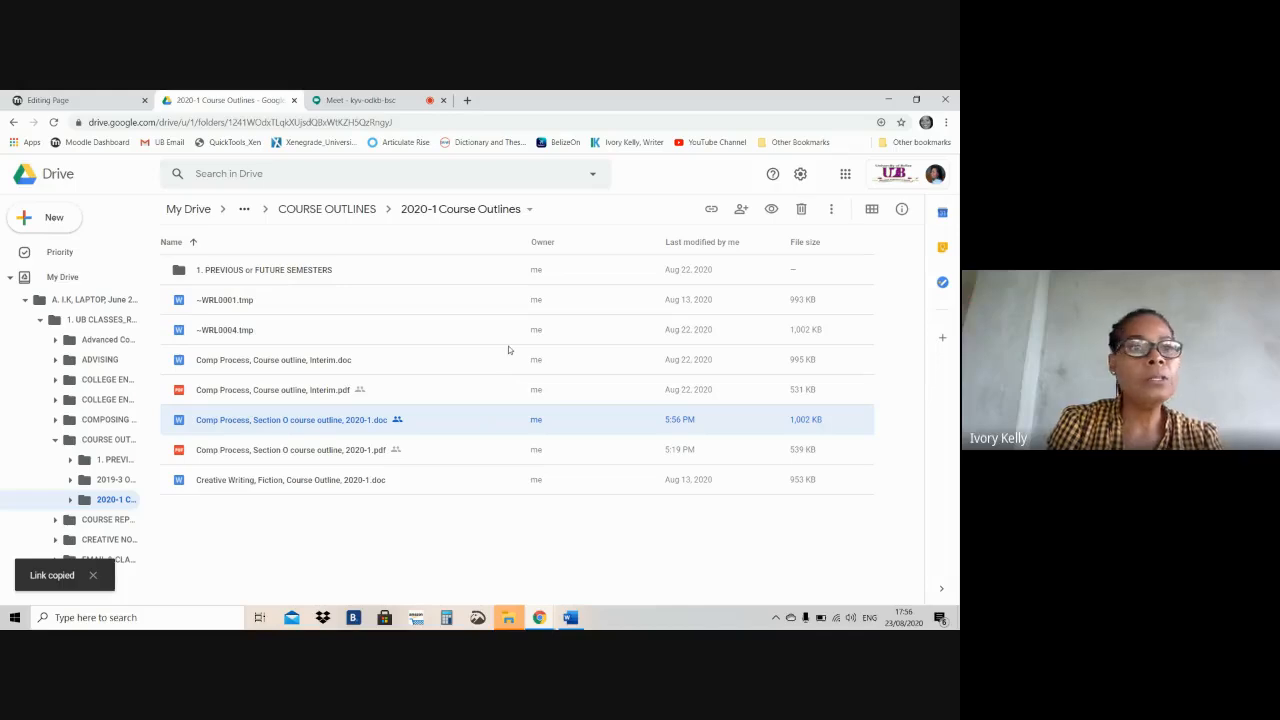
Back in Moodle, link the selected "View or Download" text to the copied Drive URL, set to open in a new window
click(93, 103)
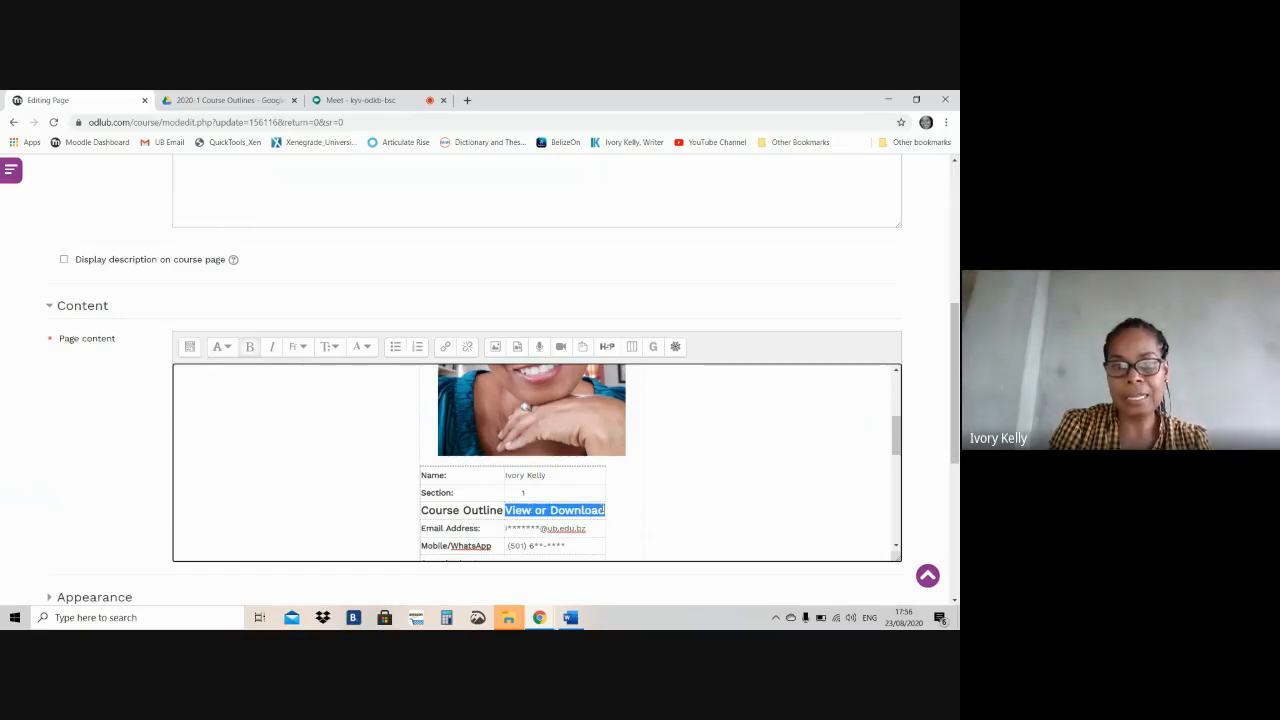
click(446, 348)
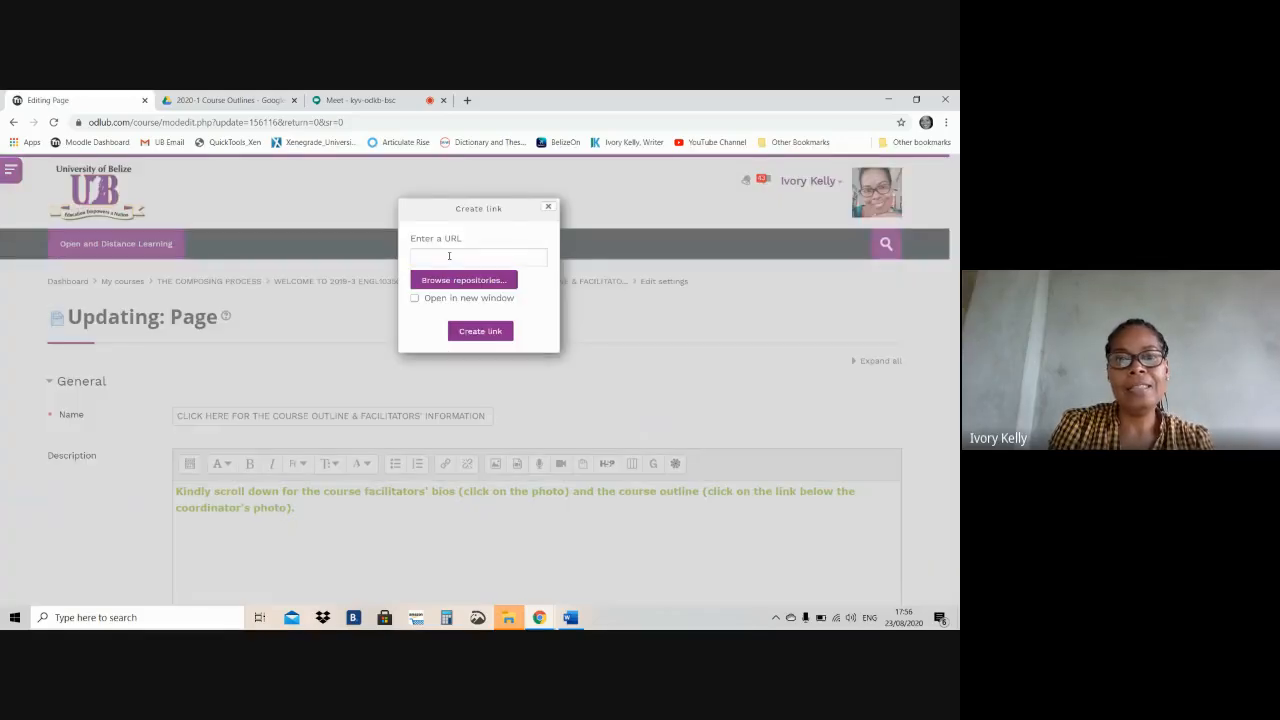
click(449, 256)
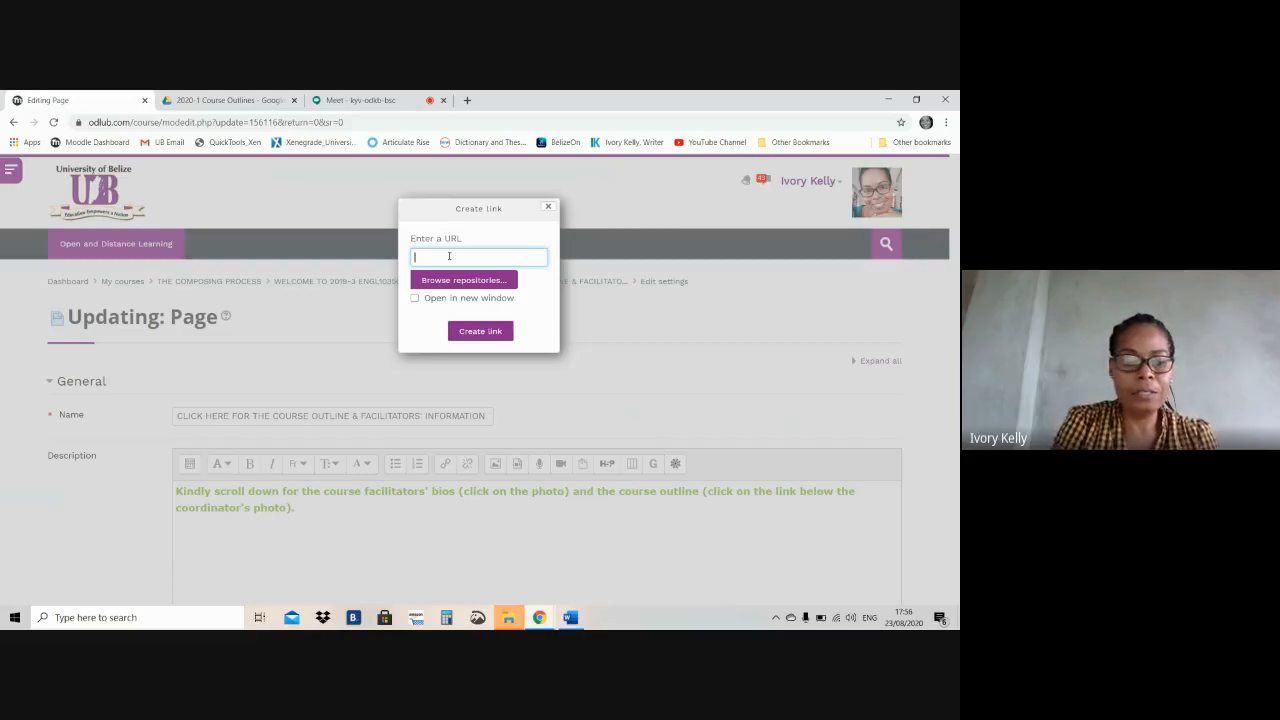
key(ctrl+v)
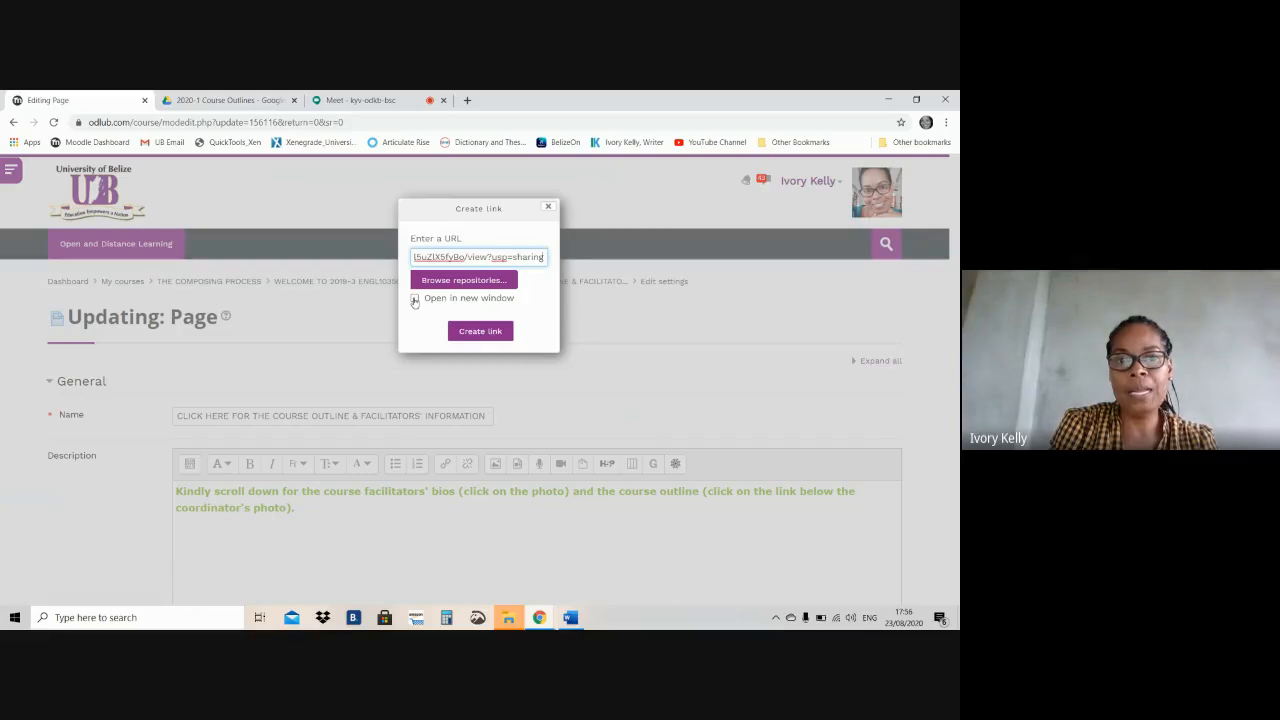
click(415, 300)
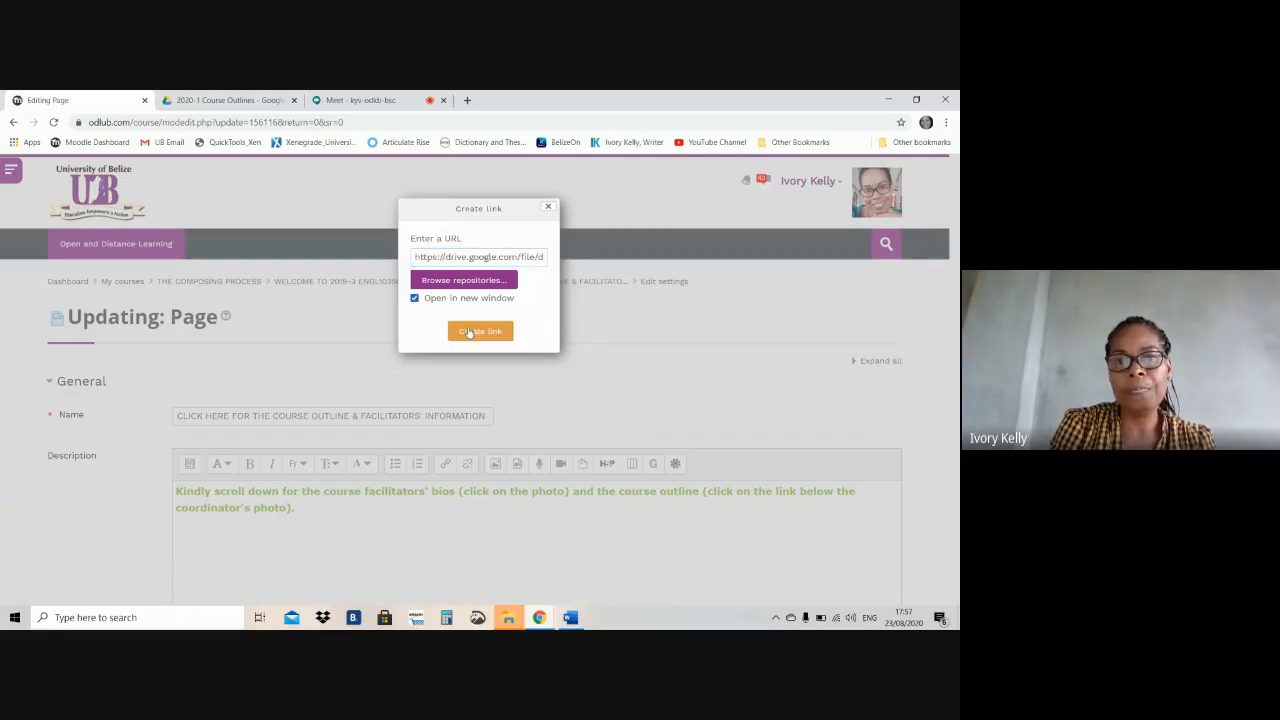
click(478, 332)
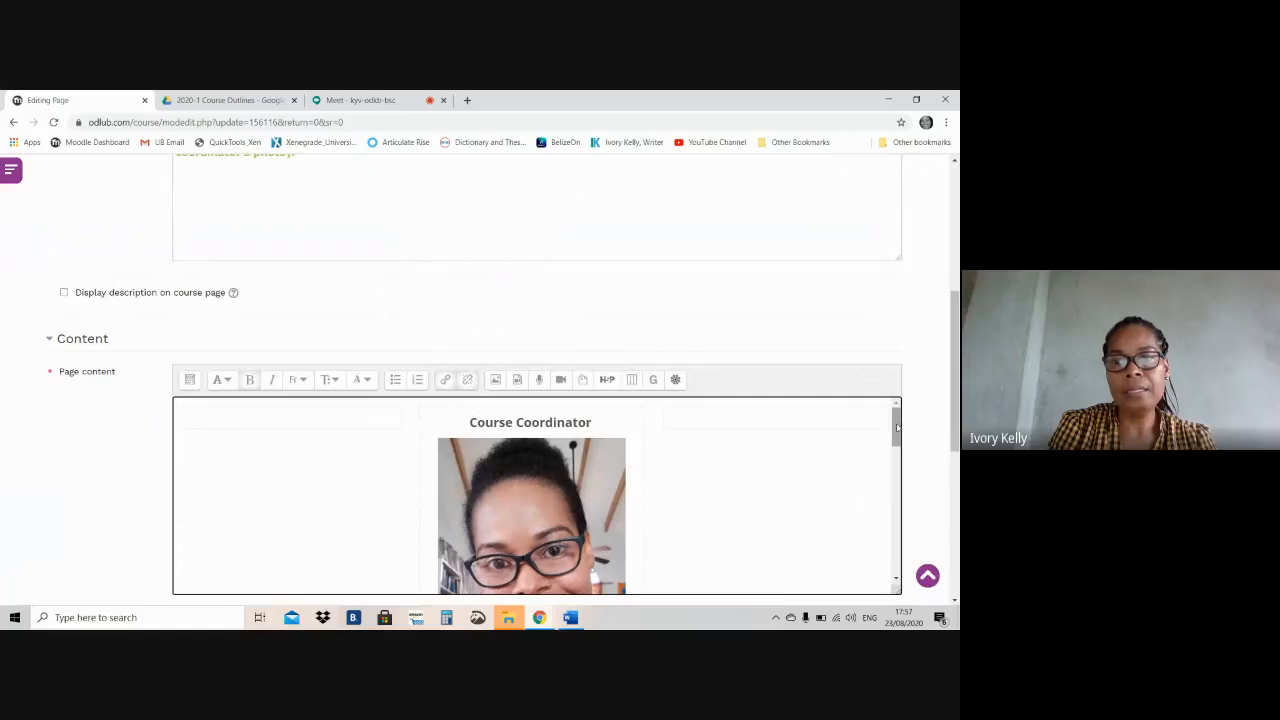
Check the linked Course Outline entry in the details table, then save the page and return to the course
drag(897, 427, 899, 503)
click(709, 460)
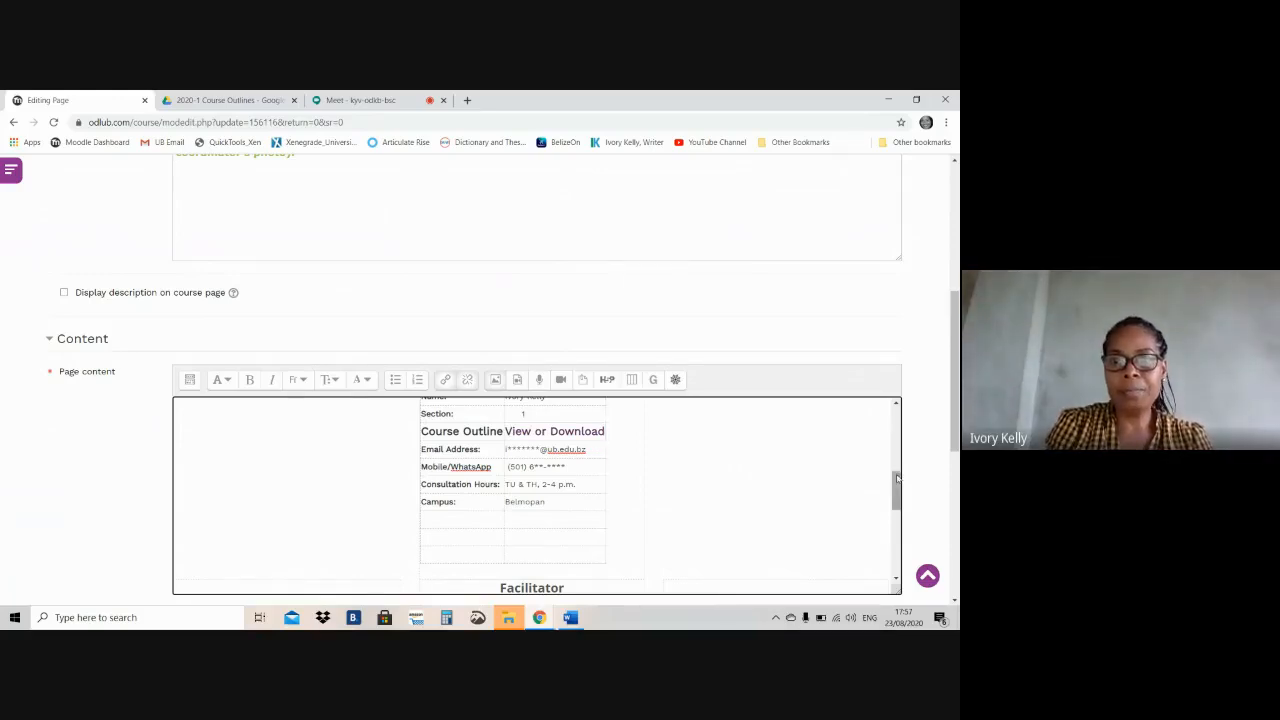
drag(898, 480, 898, 482)
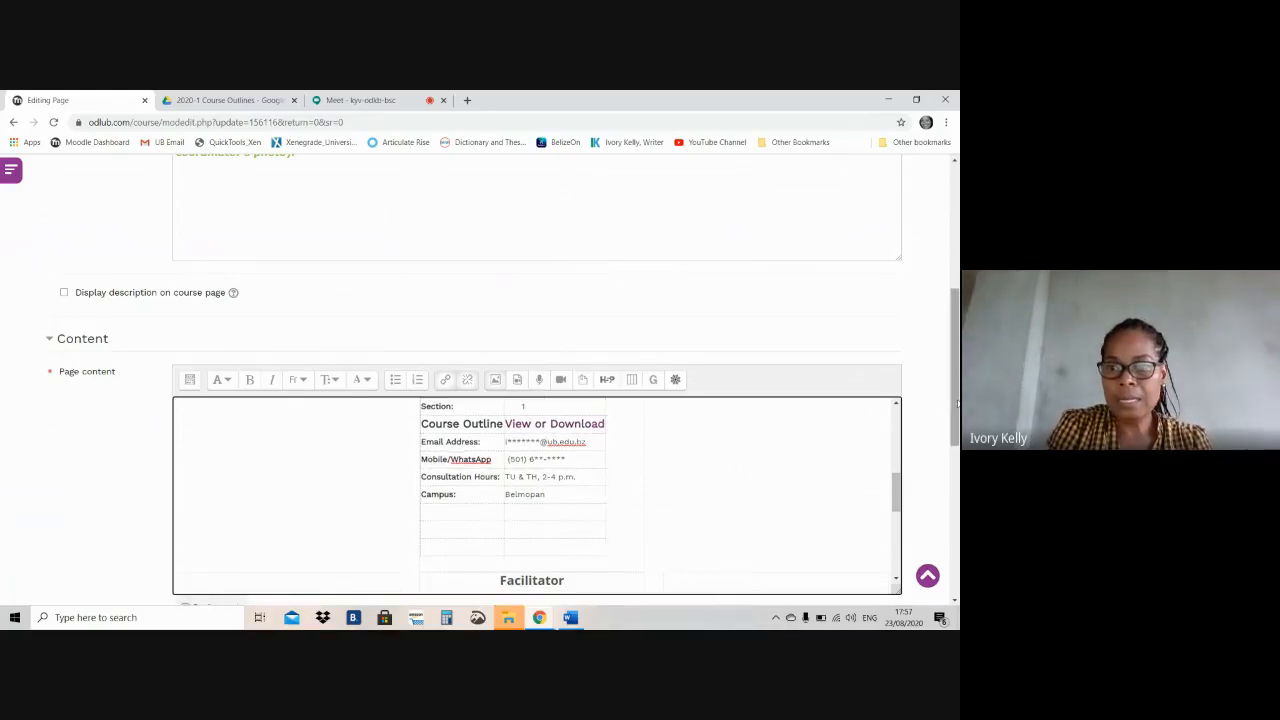
scroll(955, 425, down, 1)
drag(955, 424, 958, 550)
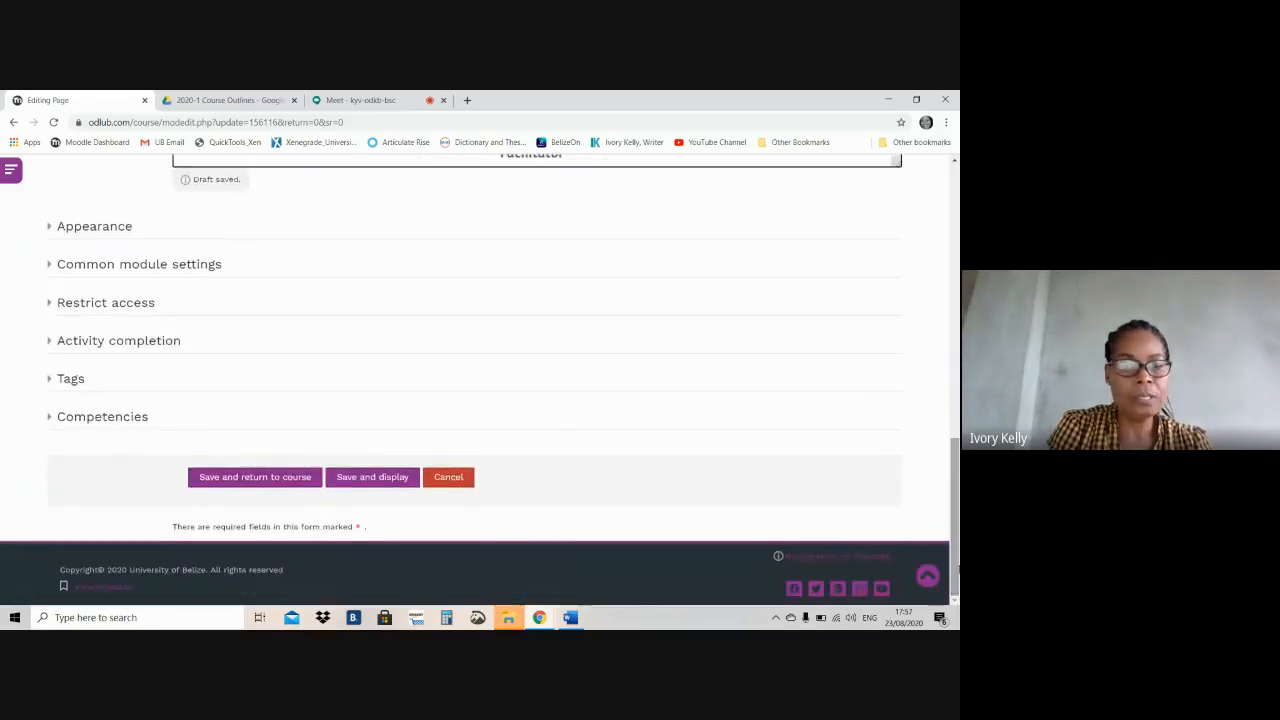
click(220, 478)
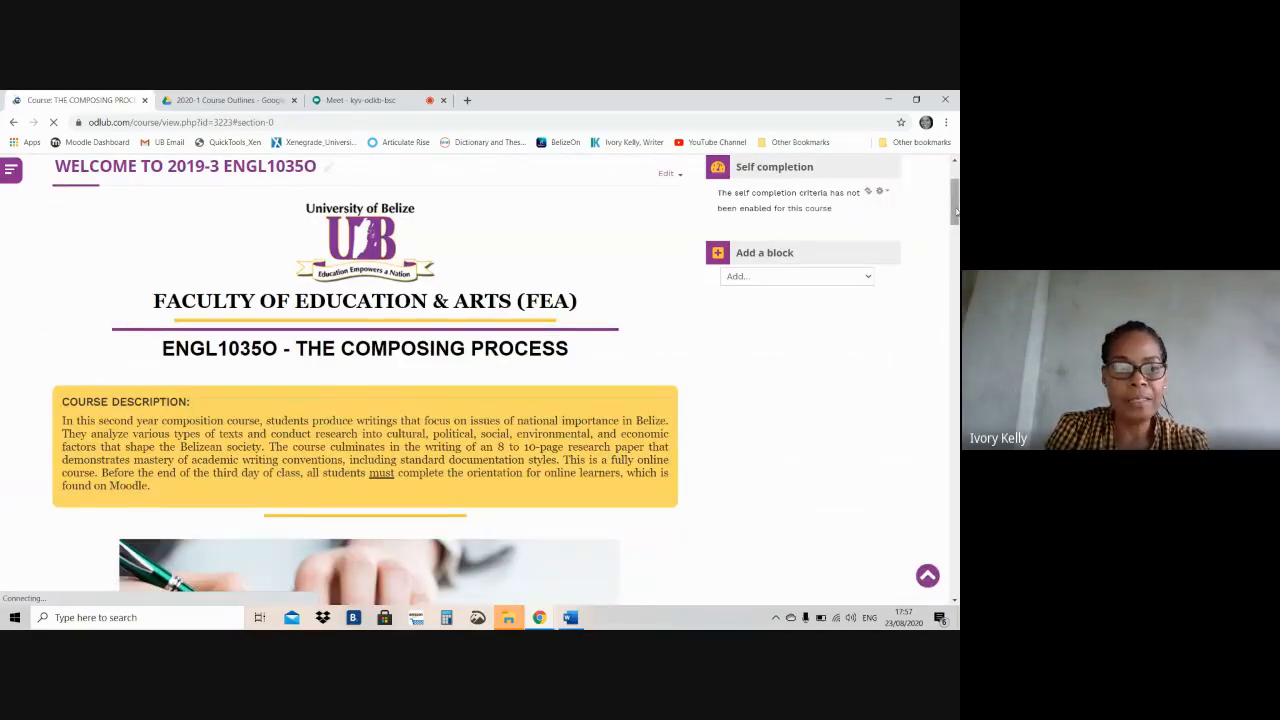
Open the "CLICK HERE FOR THE COURSE OUTLINE & FACILITATORS' INFORMATION" page from the course's welcome section
drag(955, 210, 955, 262)
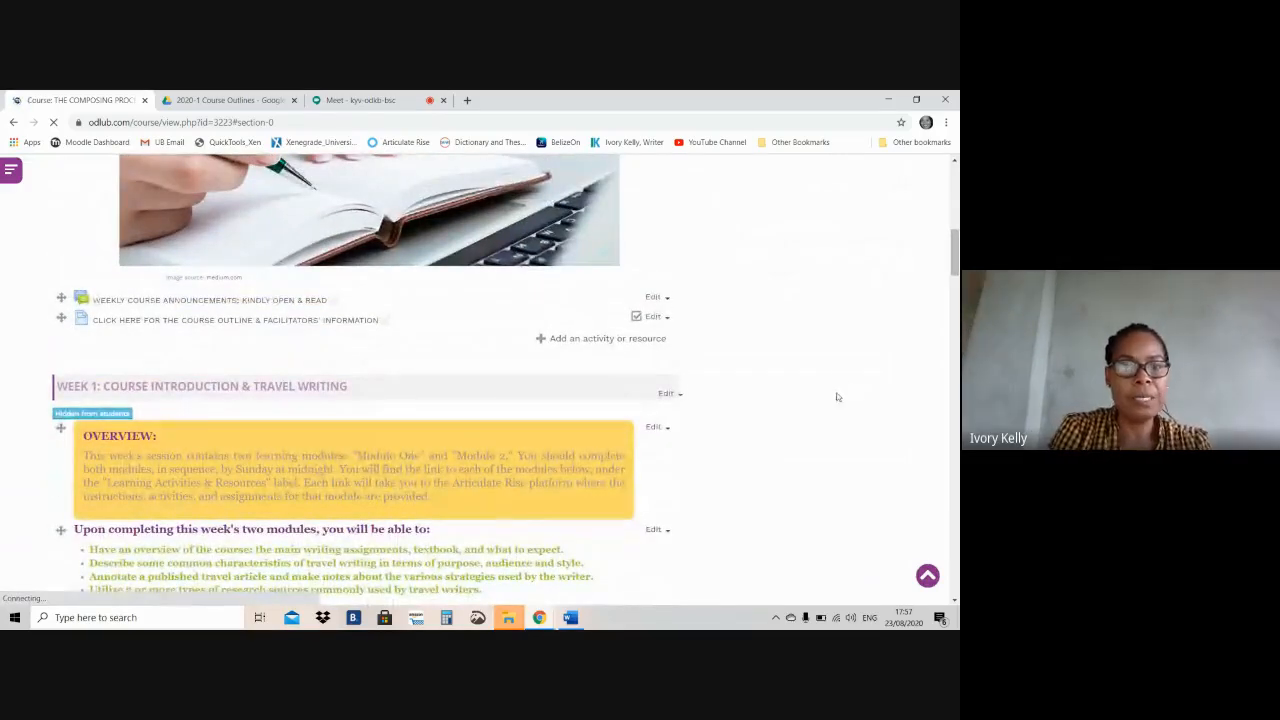
click(125, 326)
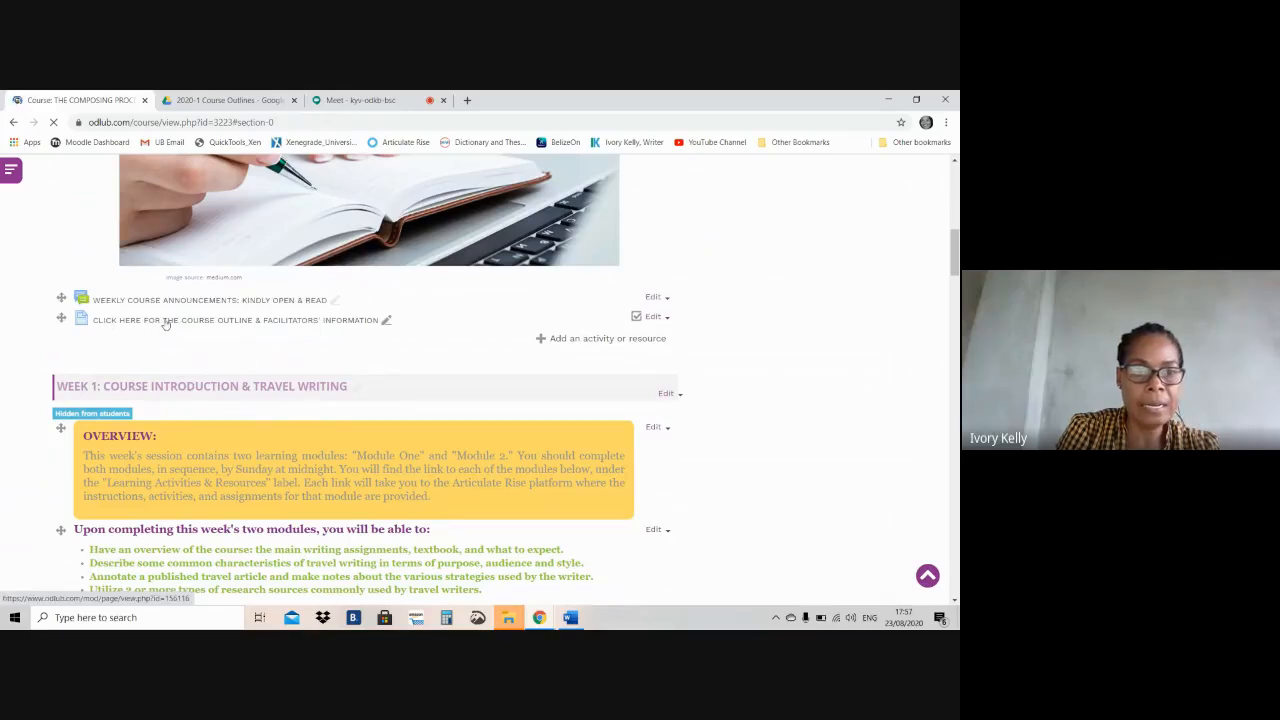
click(242, 325)
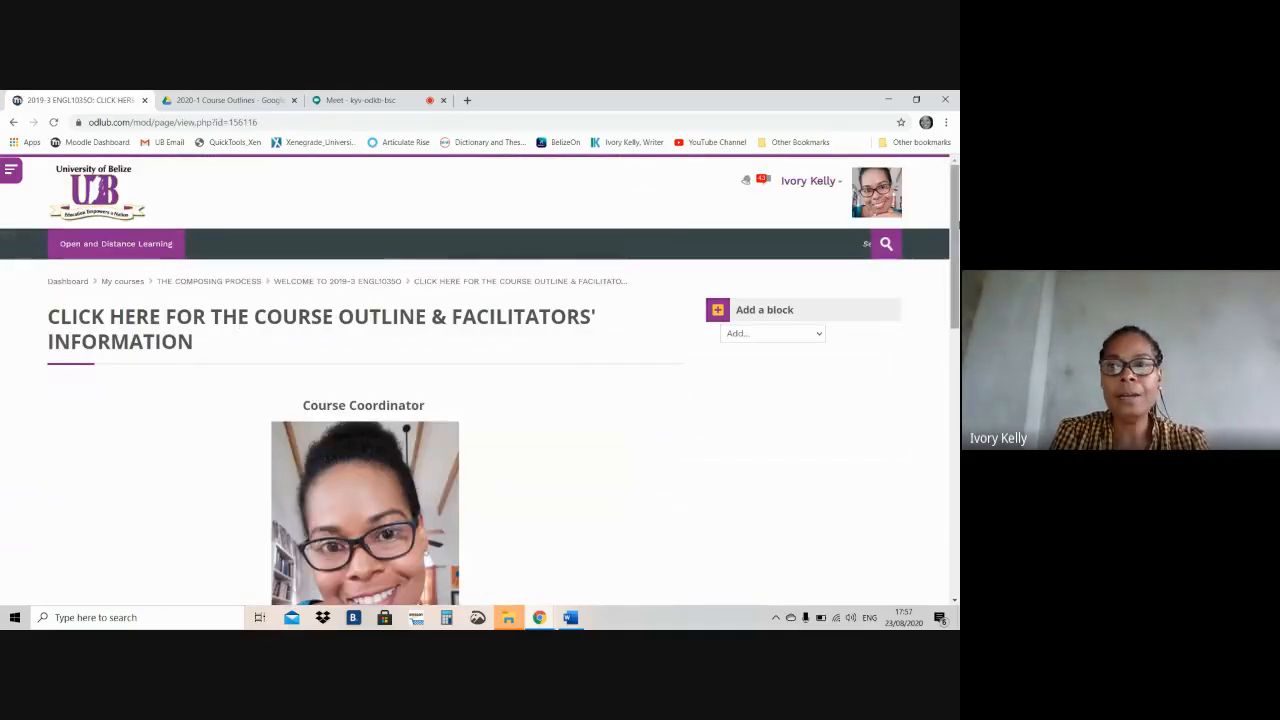
Test the coordinator's "View or Download" course outline link, zoom the opened document in and back out, and close it
drag(956, 230, 953, 338)
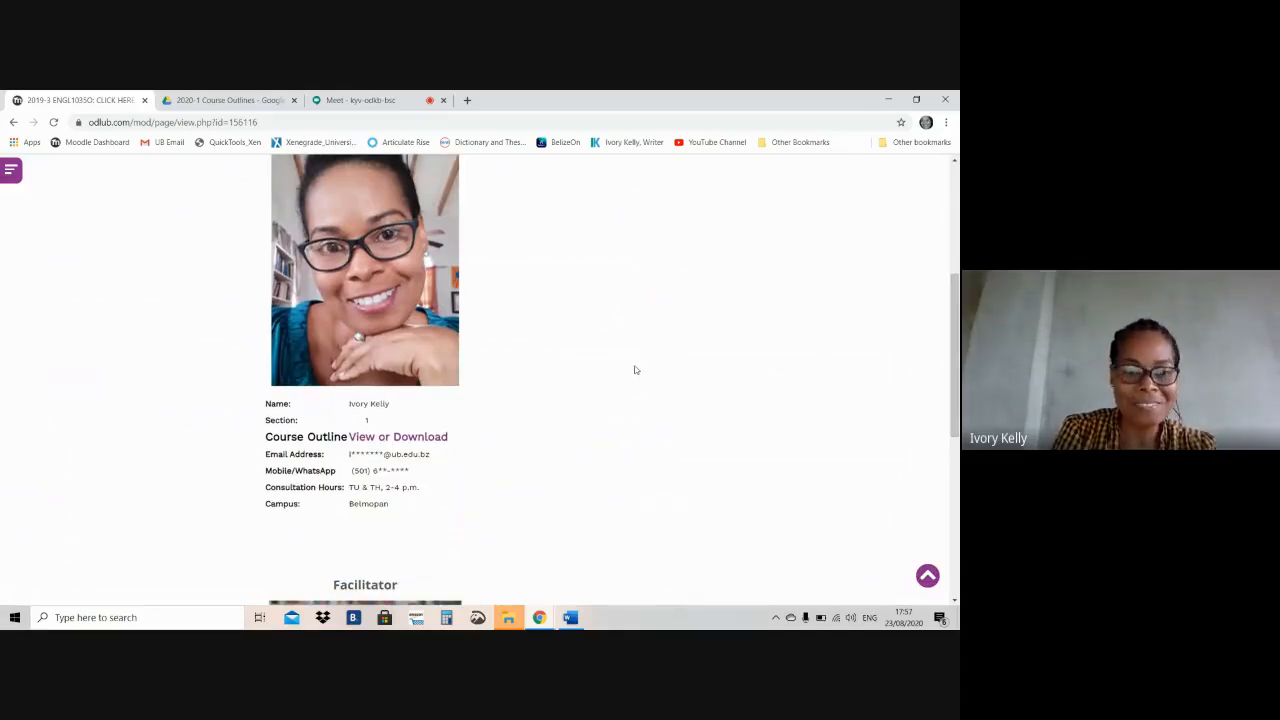
click(424, 440)
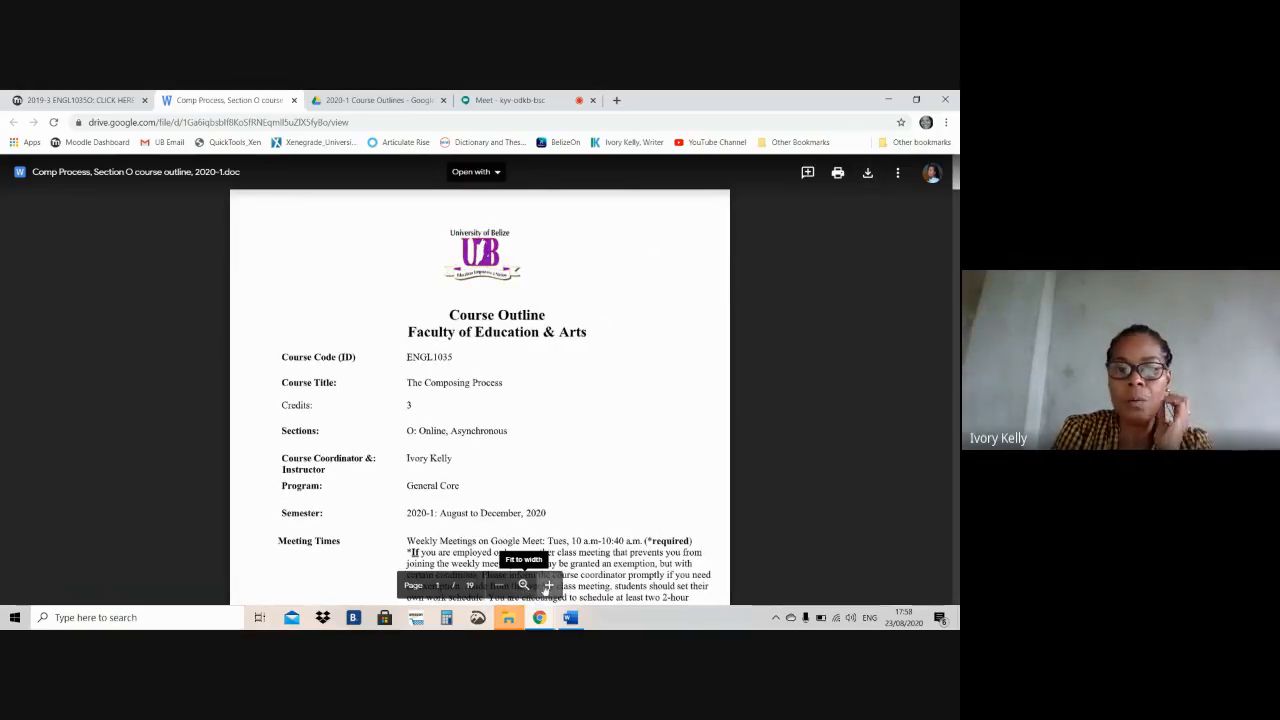
click(548, 586)
click(548, 586)
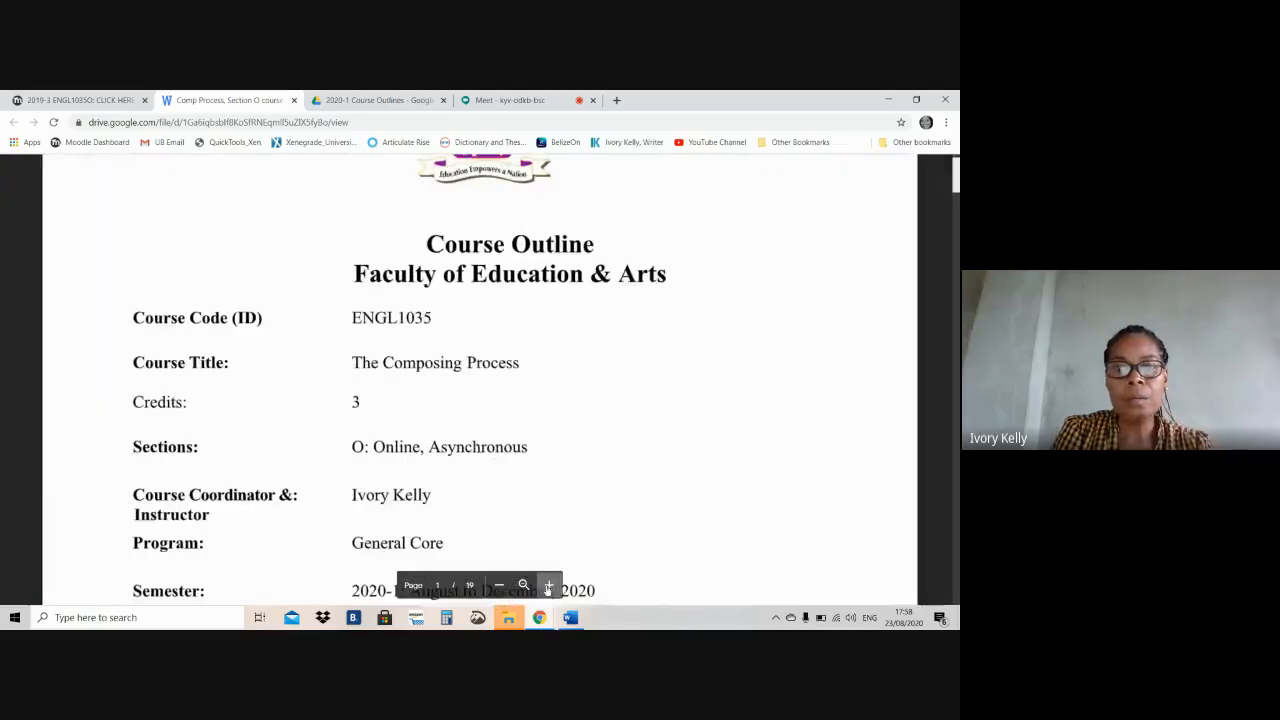
click(499, 586)
click(499, 586)
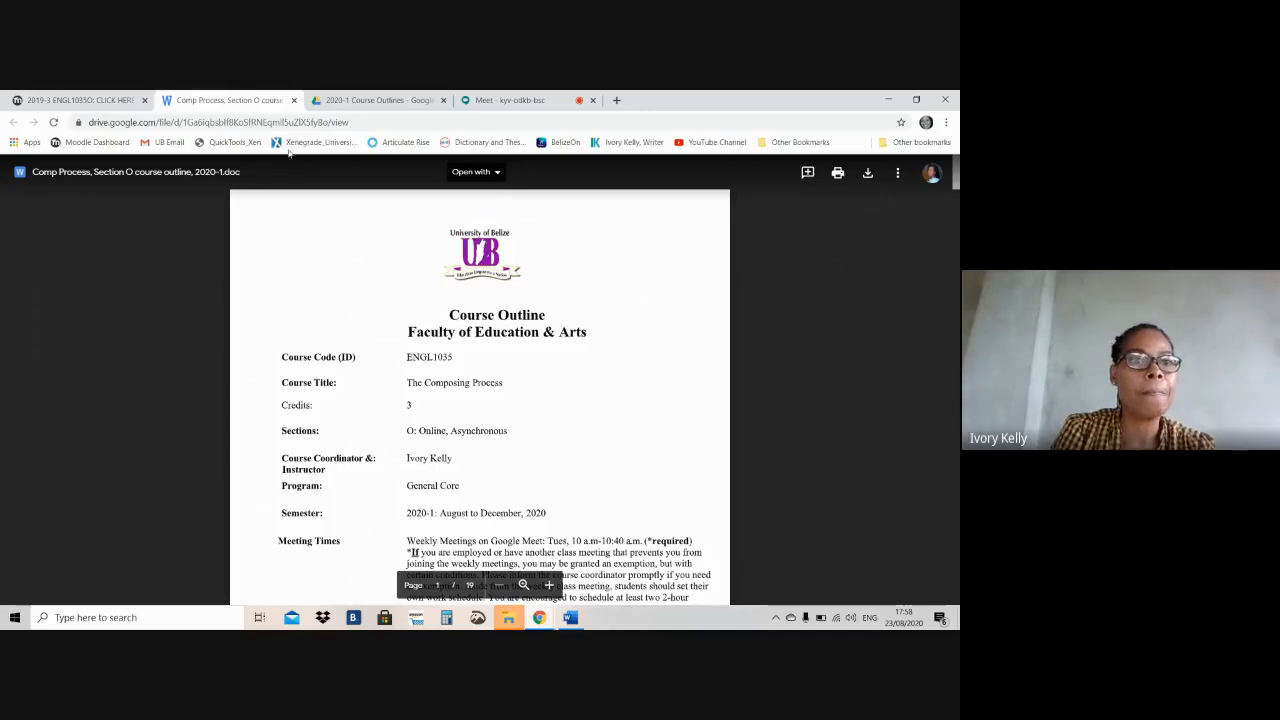
click(293, 100)
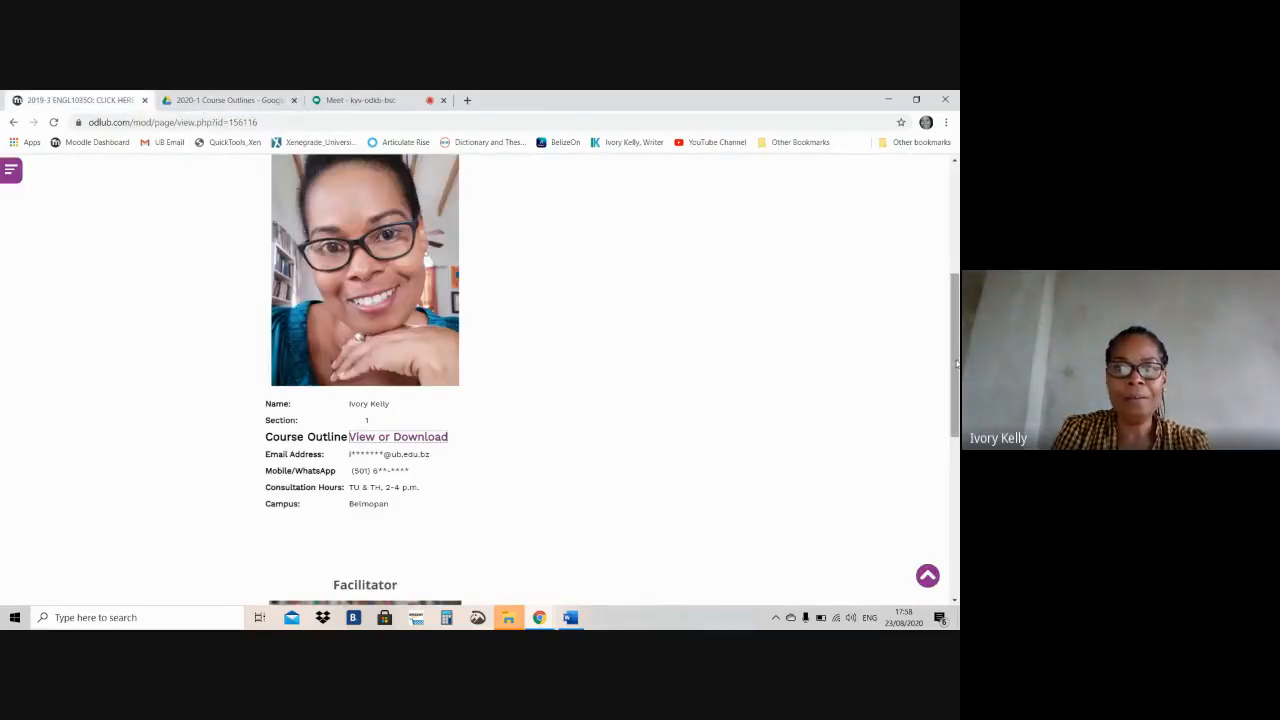
Test the bio link on the Course Coordinator photo, close the opened image, and return to the course page's welcome section
scroll(334, 340, up, 1)
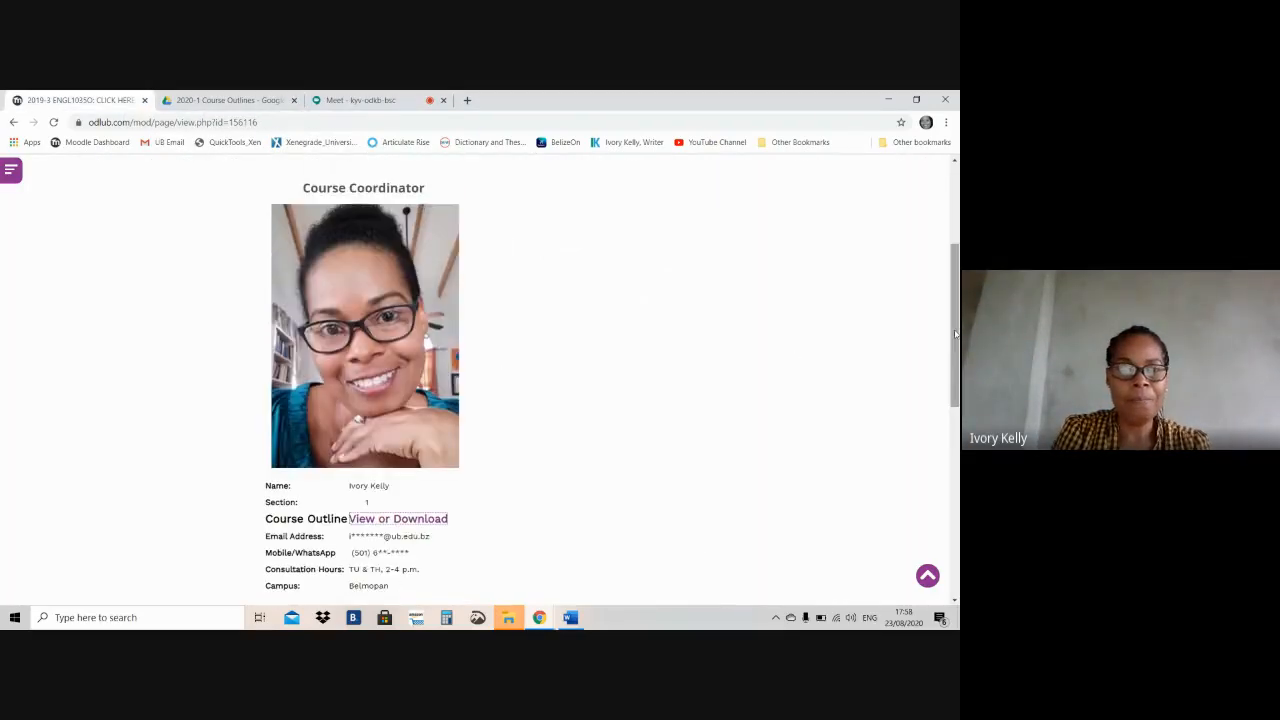
click(358, 319)
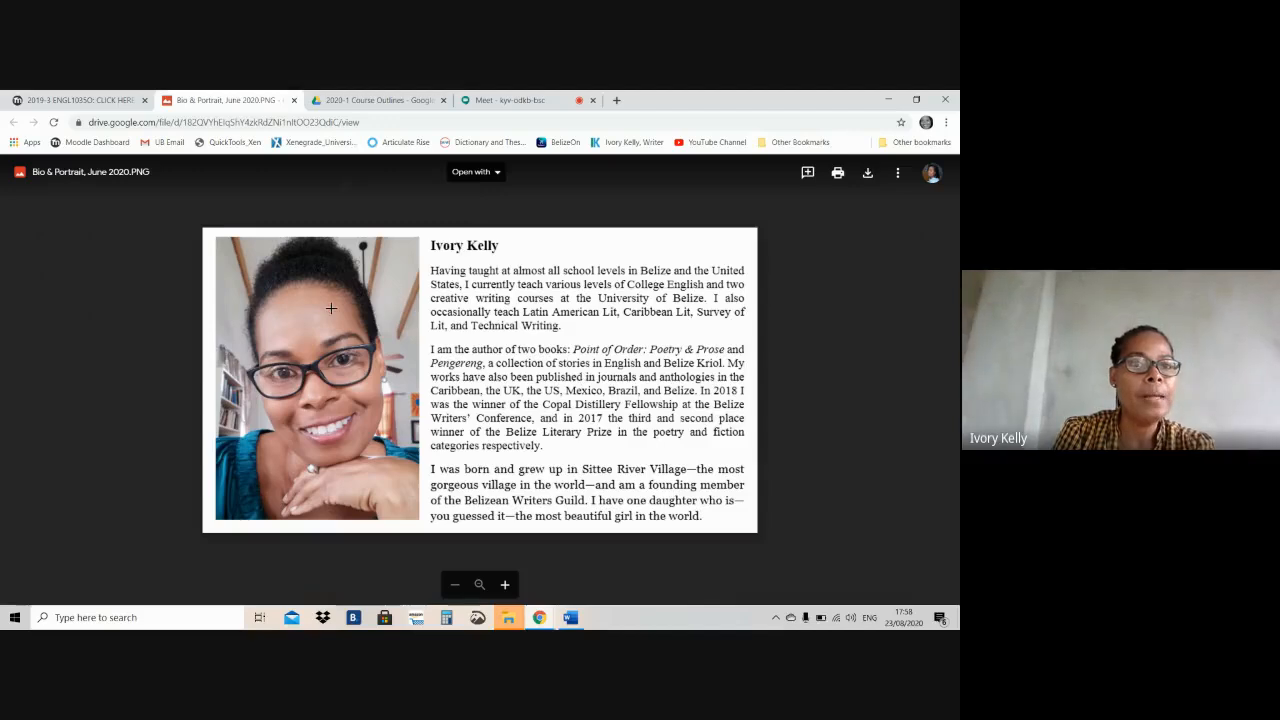
click(294, 100)
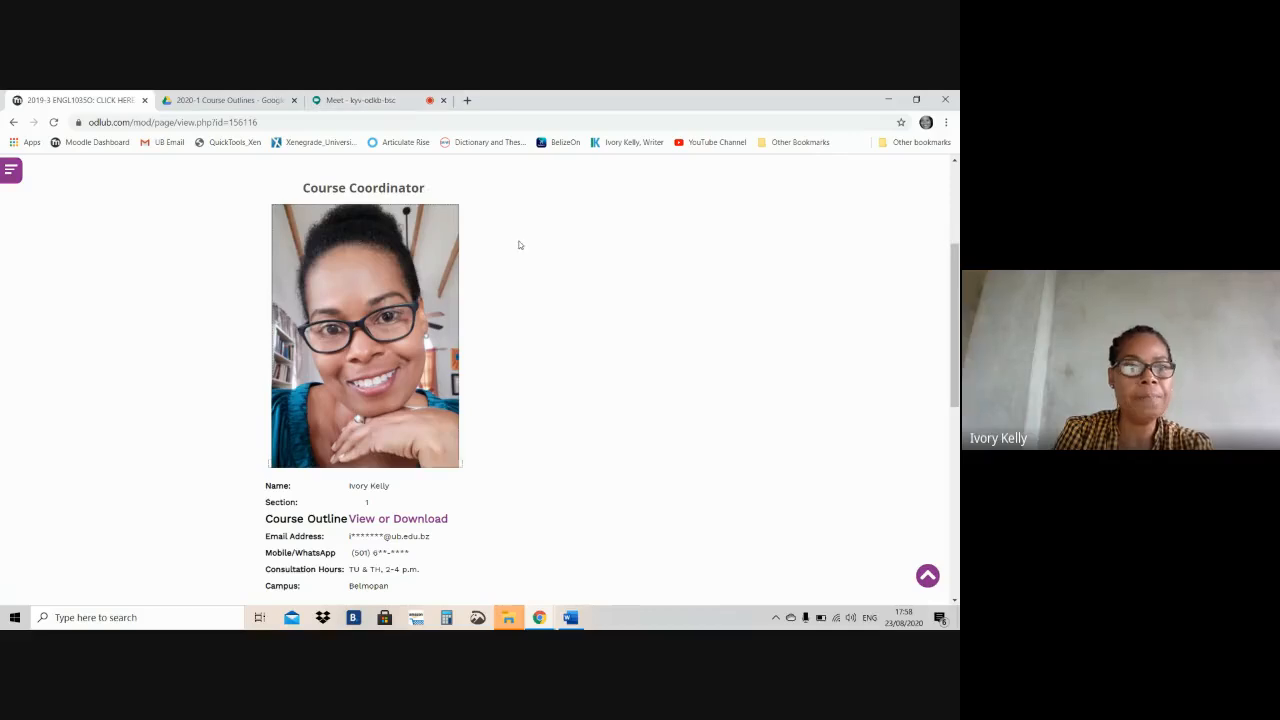
click(15, 122)
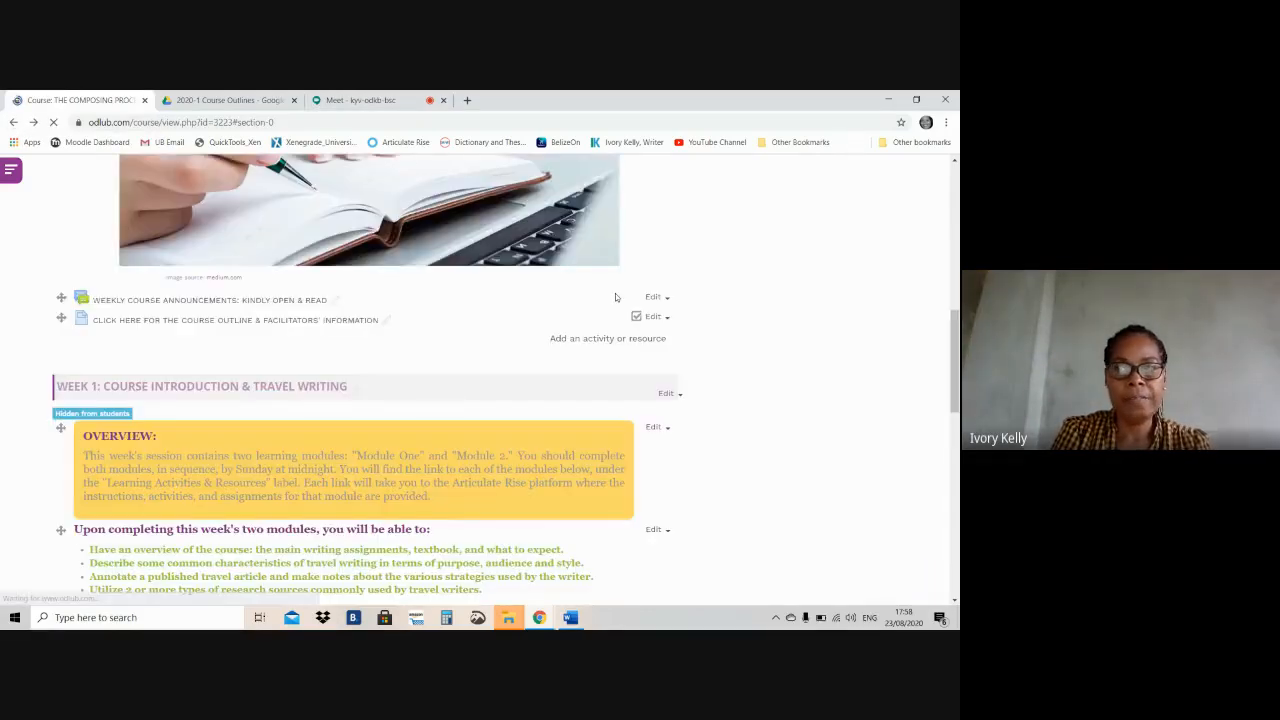
drag(955, 248, 955, 235)
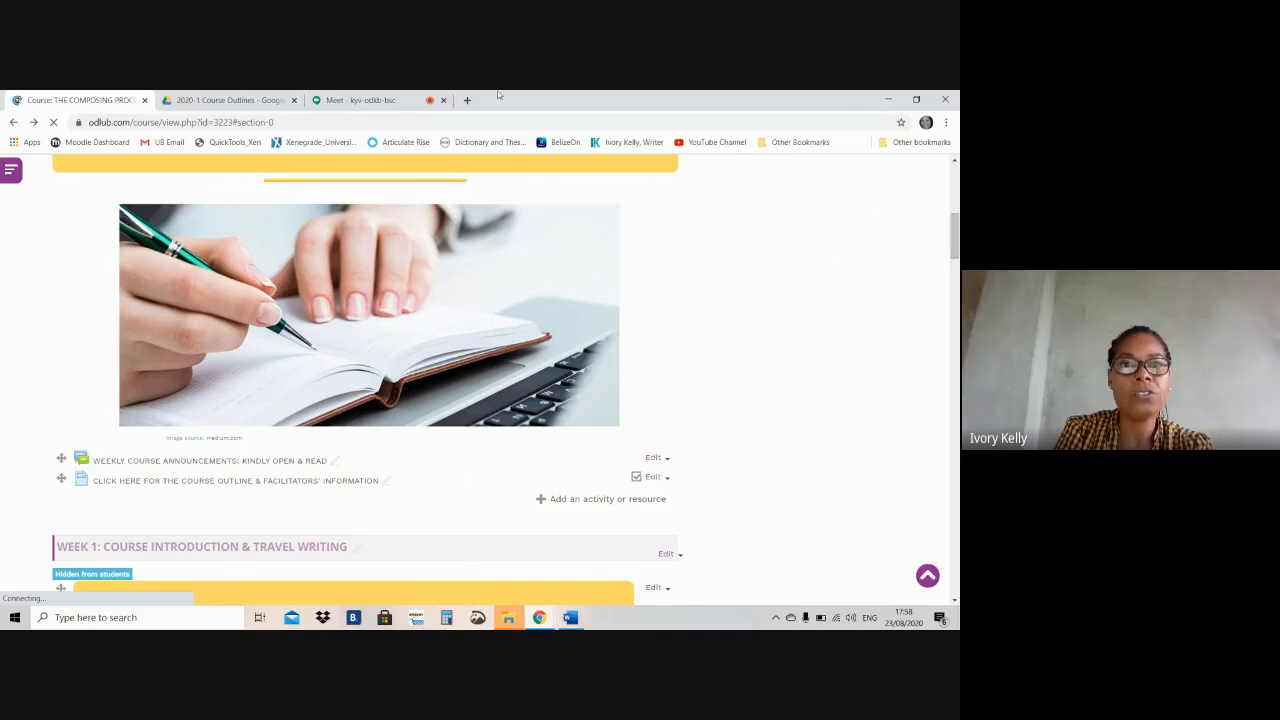
Switch to the Google Meet call and stop presenting the screen
click(325, 102)
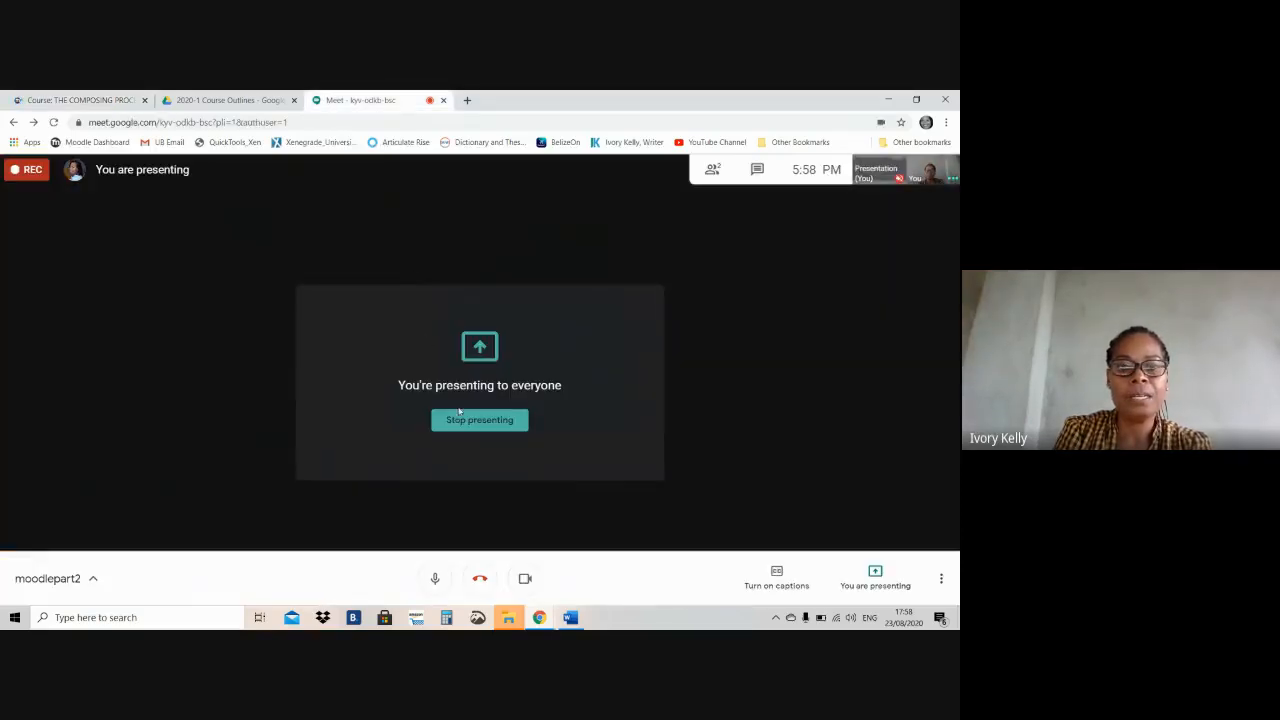
click(466, 420)
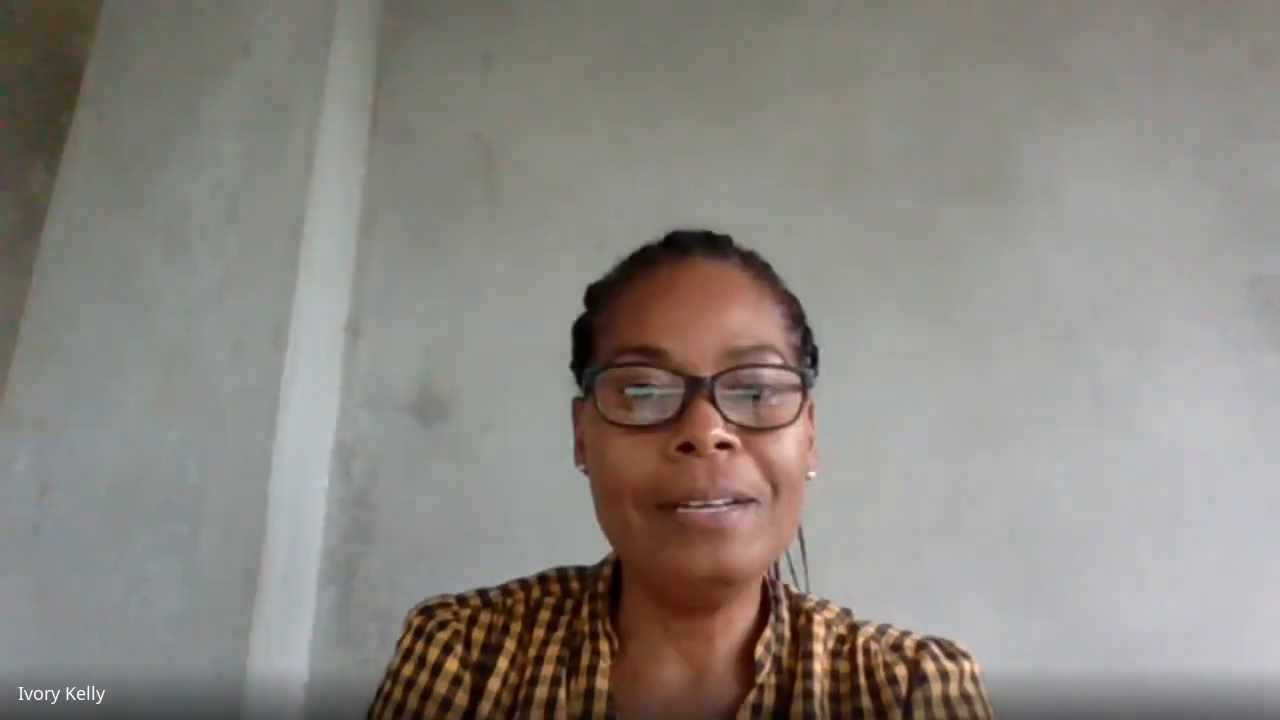